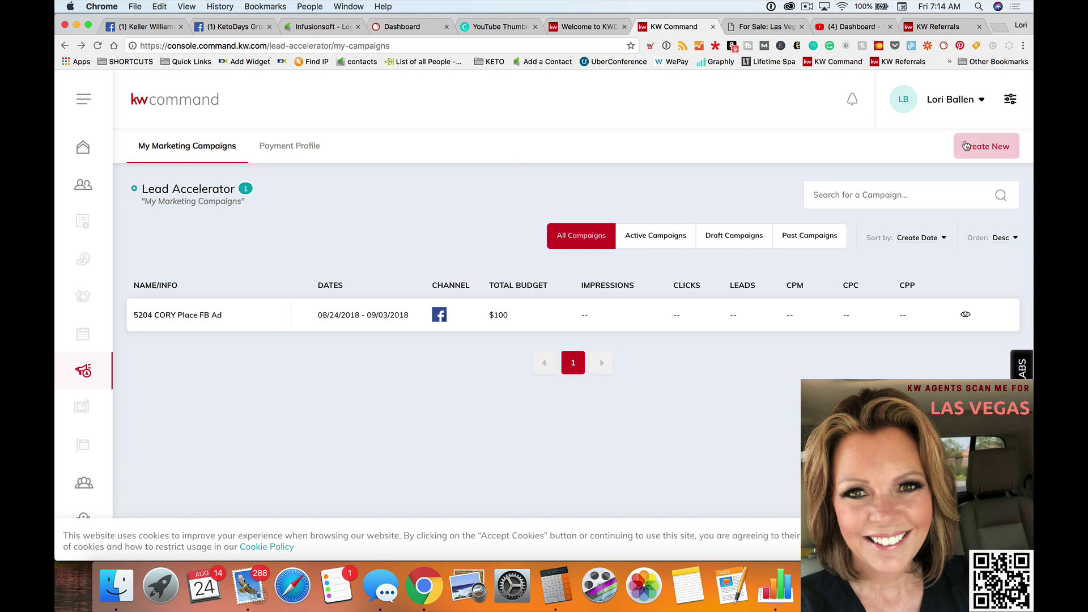
Start a new campaign using the Google AdWords ad channel
click(984, 151)
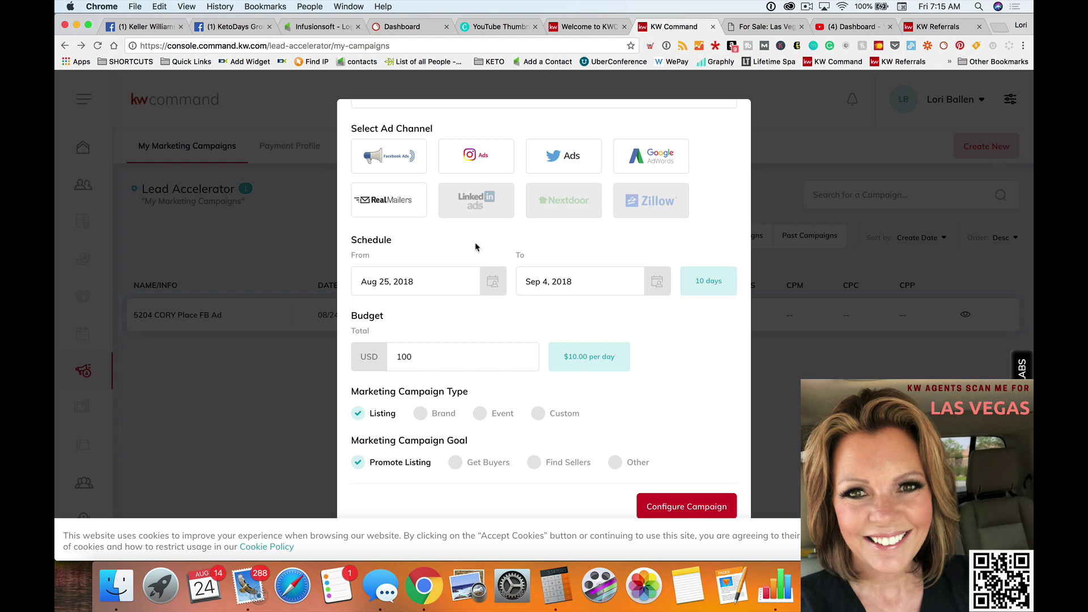
click(661, 163)
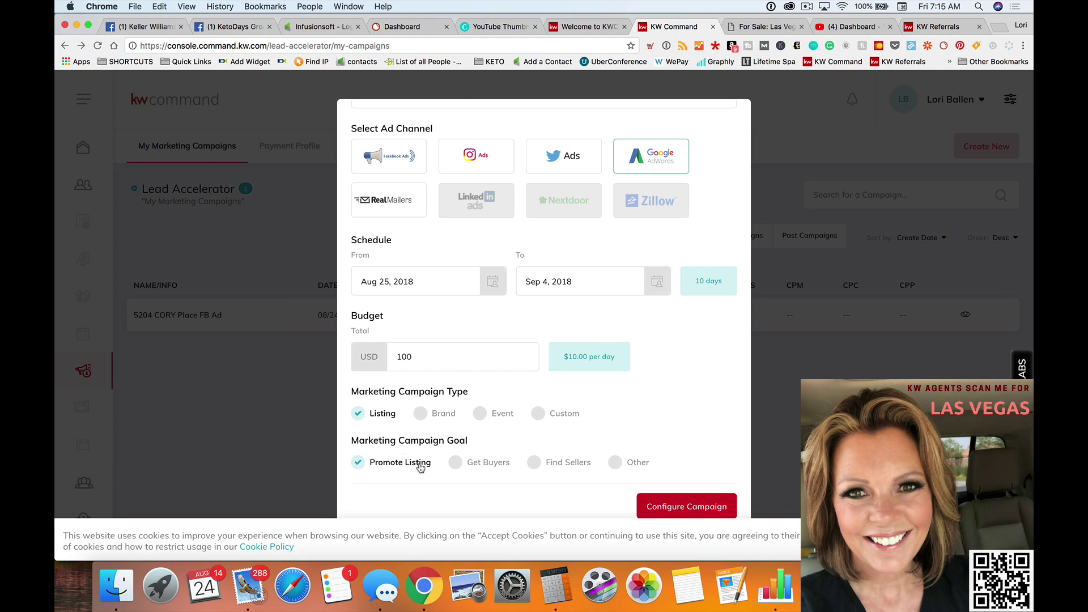
click(683, 510)
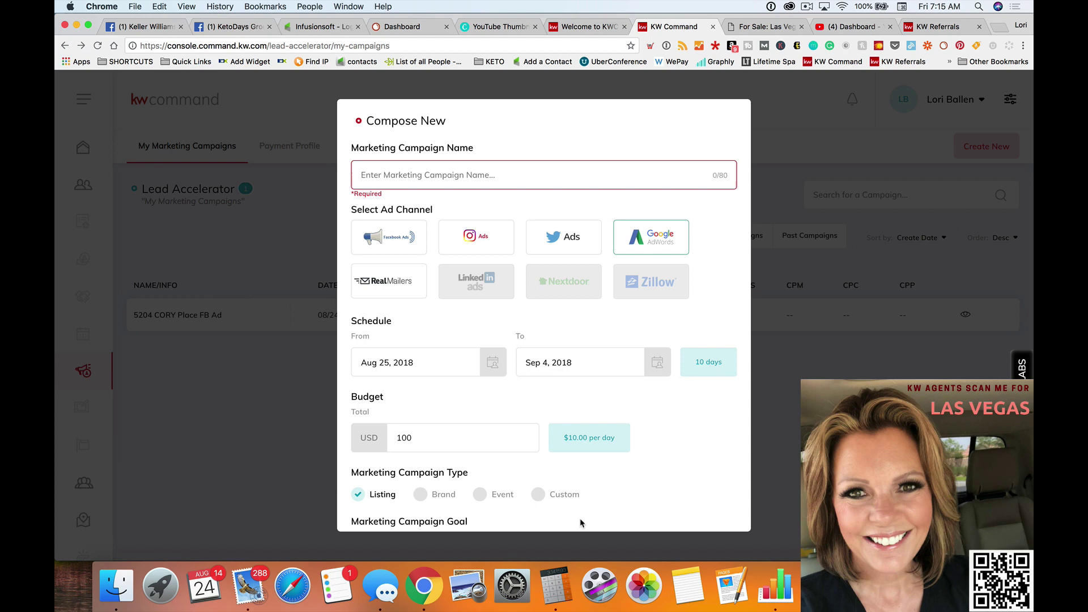
click(456, 171)
click(762, 27)
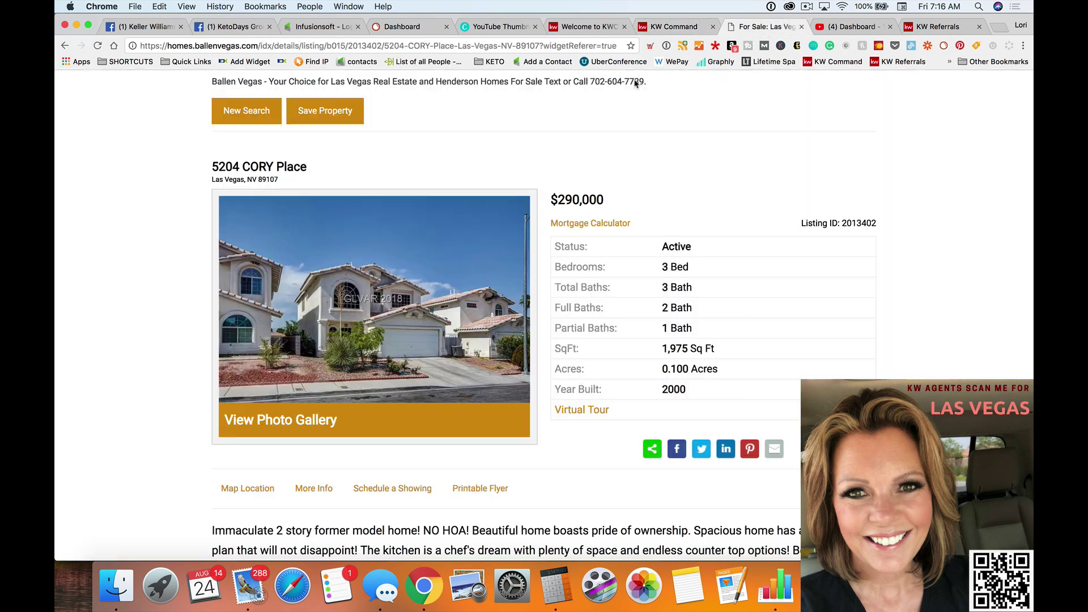
triple_click(279, 166)
key(super+c)
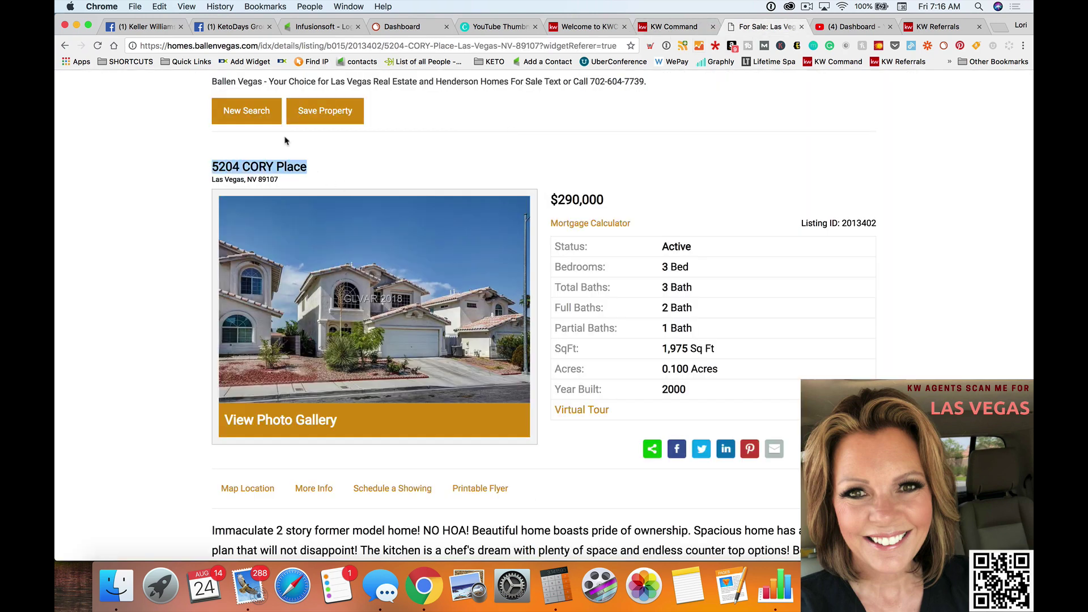
click(668, 27)
key(super+v)
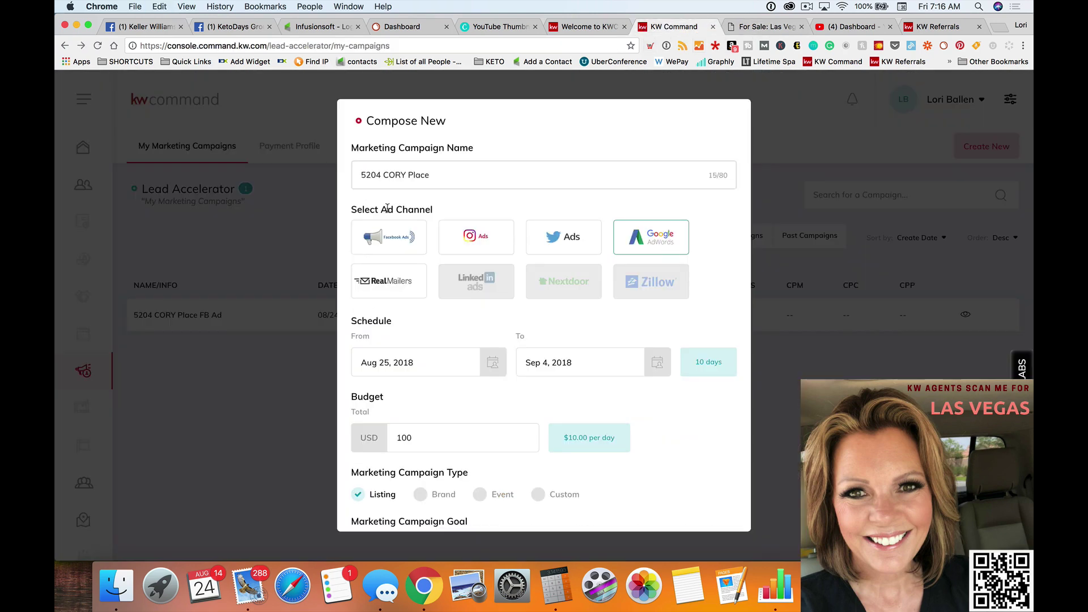
text(Googl)
text(e Adwords)
scroll(482, 326, down, 3)
click(696, 513)
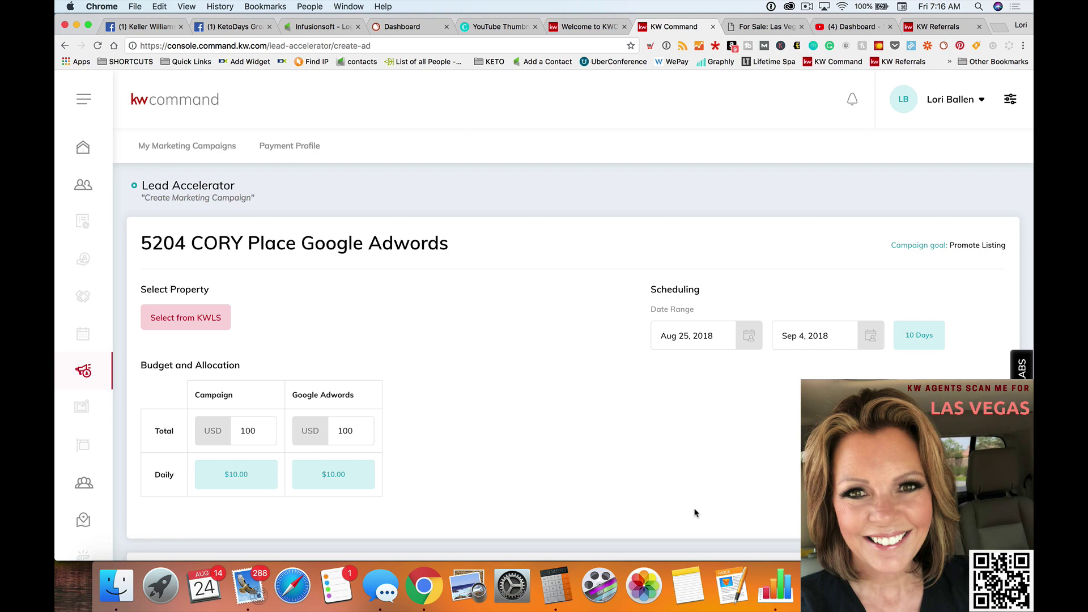
scroll(175, 305, down, 1)
click(177, 293)
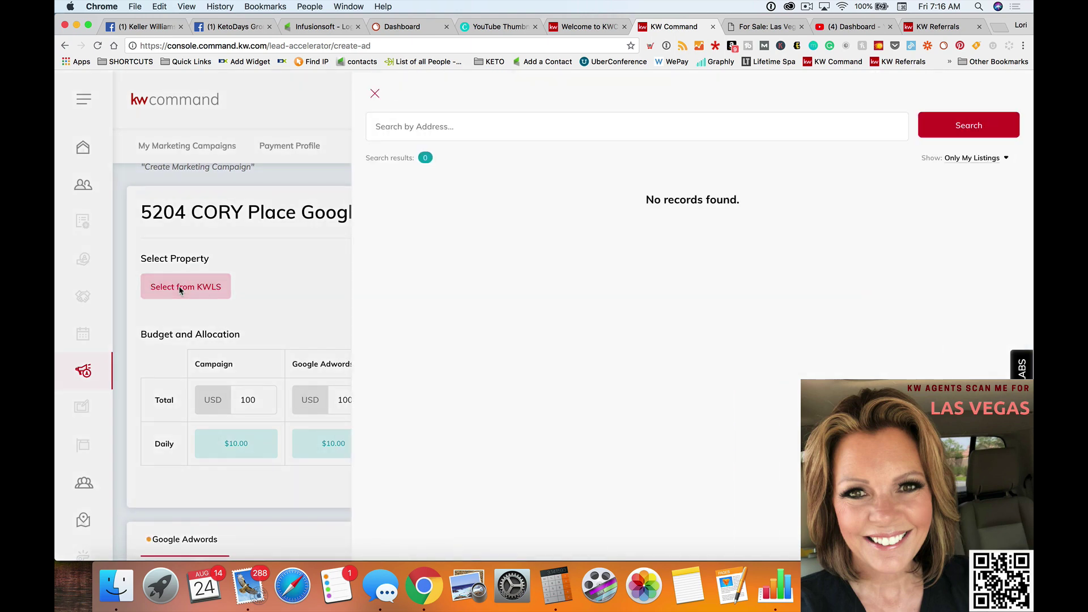
click(452, 121)
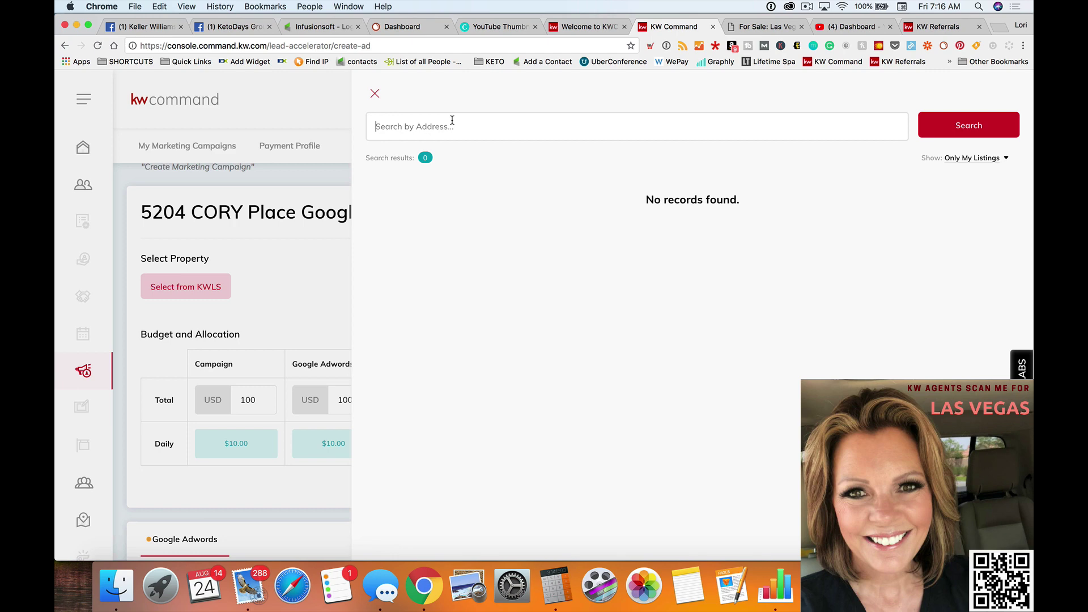
key(Return)
click(1002, 161)
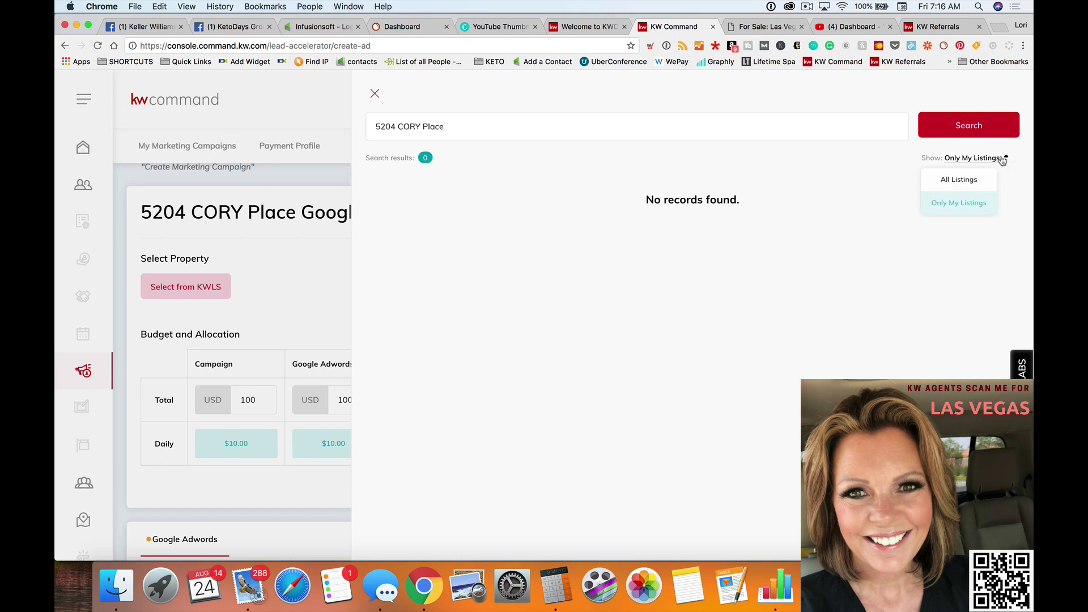
click(958, 180)
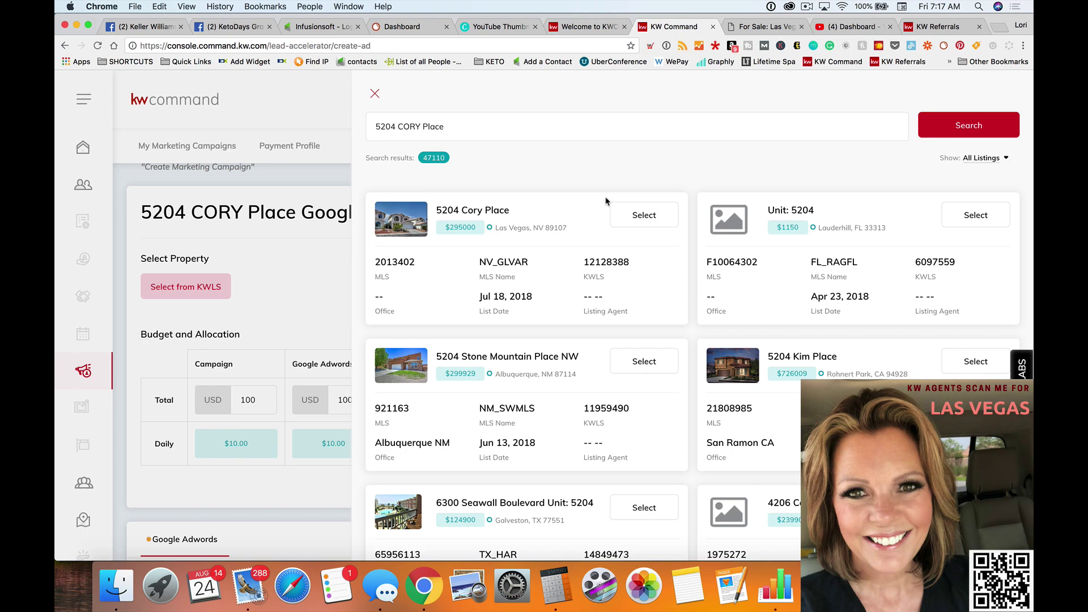
click(632, 216)
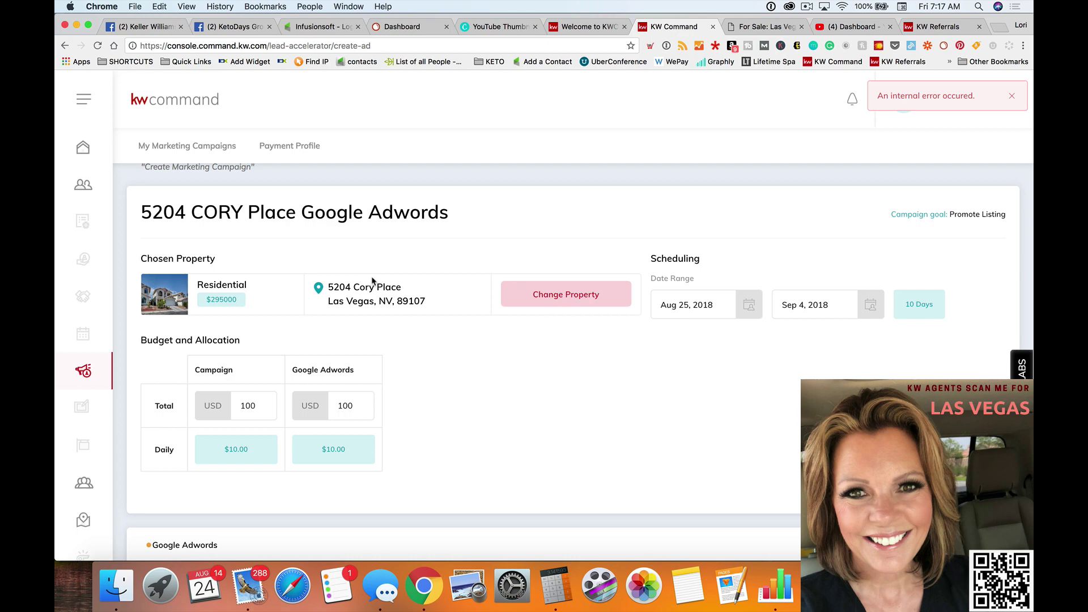
Scroll down to the Google Adwords Ad 1 Content section and place the cursor in Headline 1
scroll(372, 281, down, 2)
scroll(371, 280, down, 4)
scroll(369, 280, down, 3)
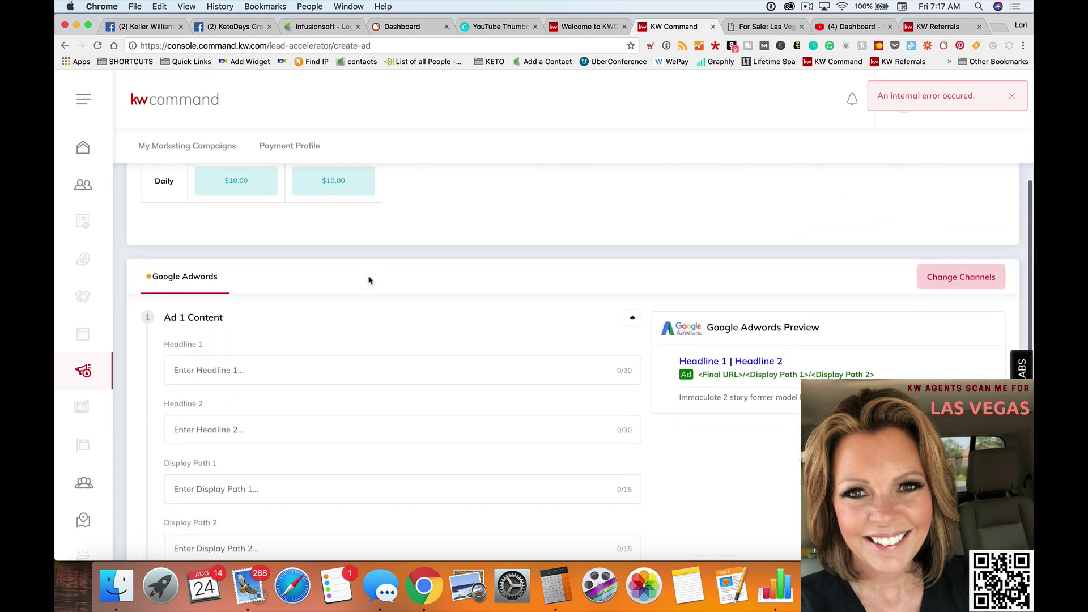
scroll(362, 280, down, 2)
scroll(351, 278, down, 2)
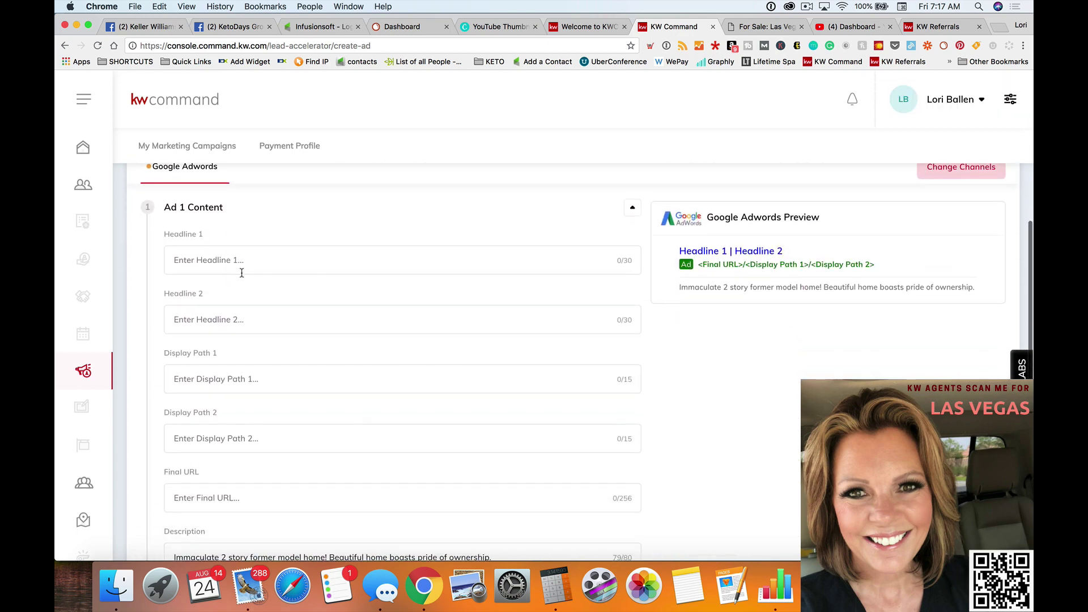
click(217, 264)
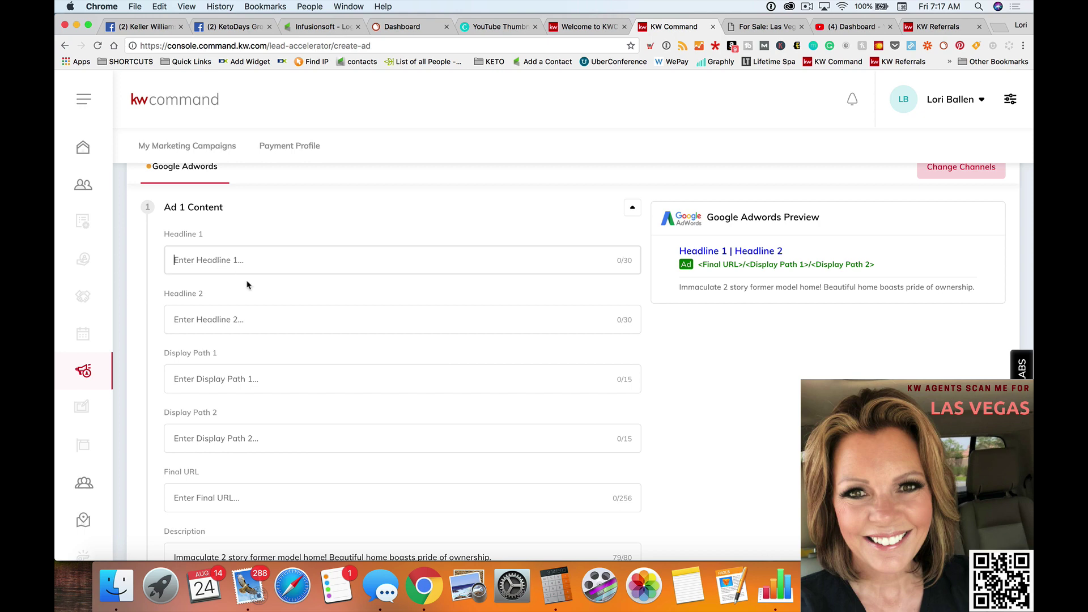
click(776, 25)
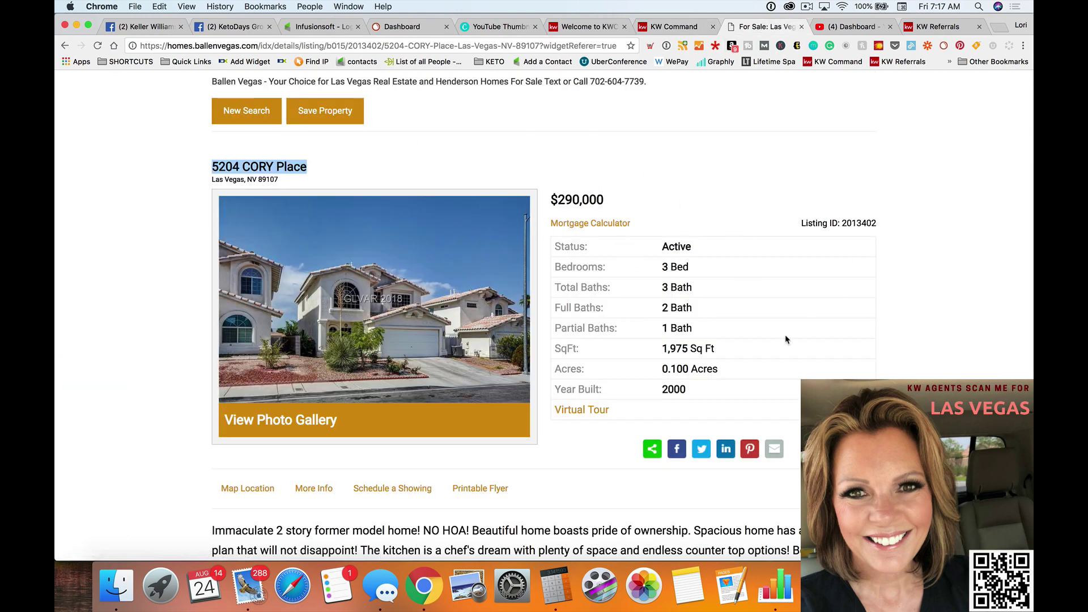
scroll(785, 338, down, 1)
scroll(785, 337, down, 1)
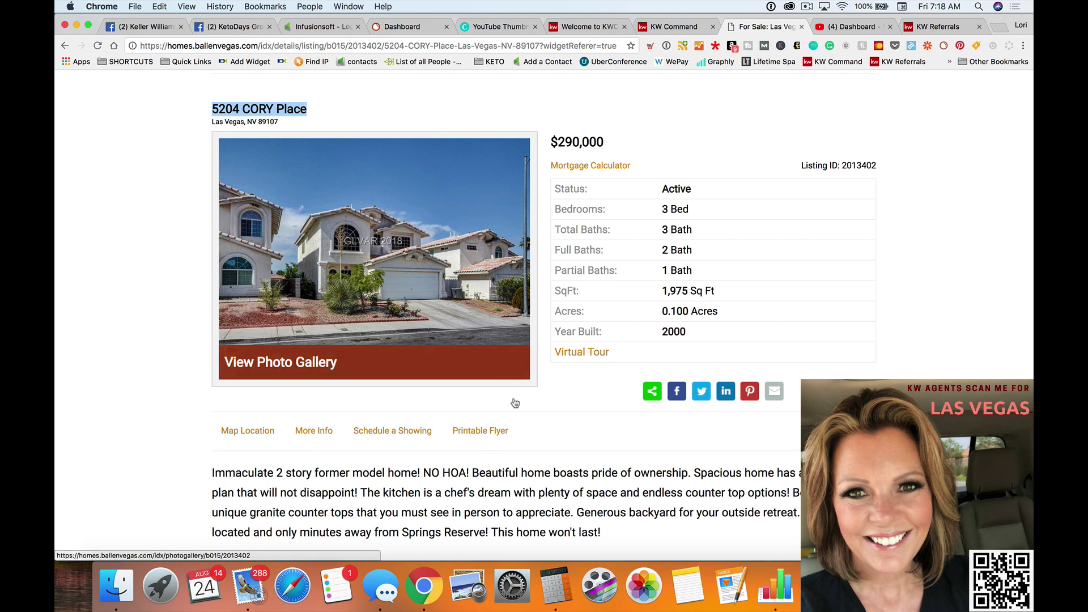
click(467, 474)
mouse_move(467, 472)
mouse_down()
mouse_move(422, 472)
mouse_move(442, 472)
mouse_up()
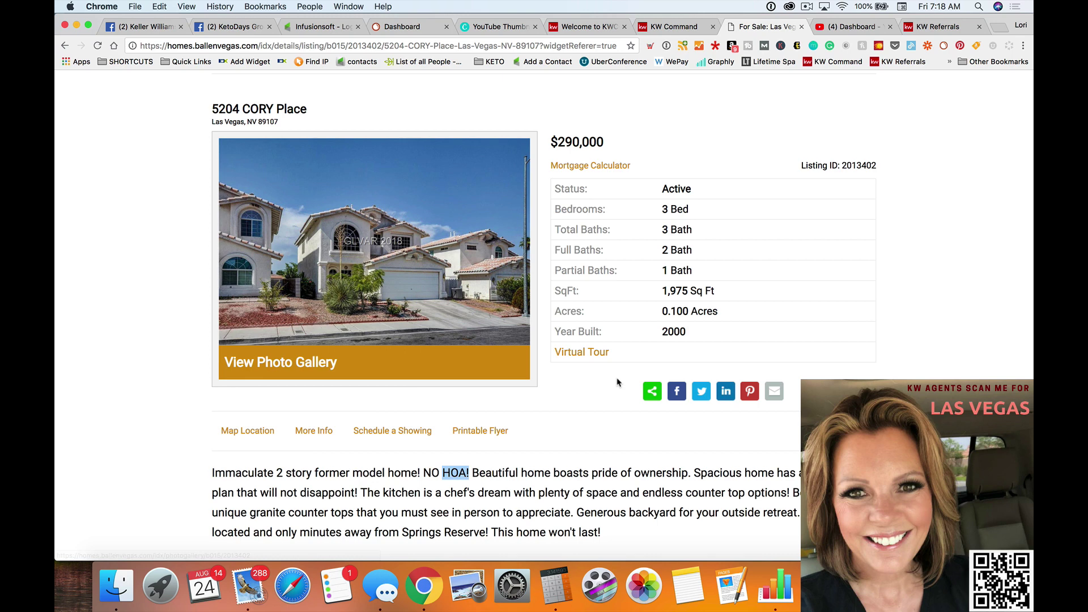
scroll(550, 389, down, 3)
scroll(550, 389, up, 3)
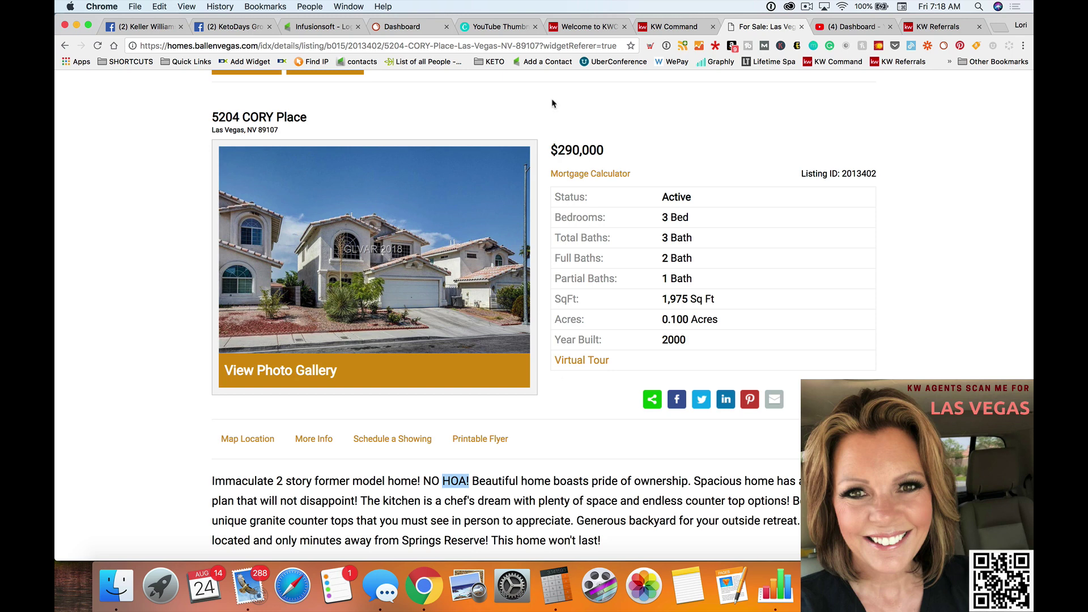
click(666, 26)
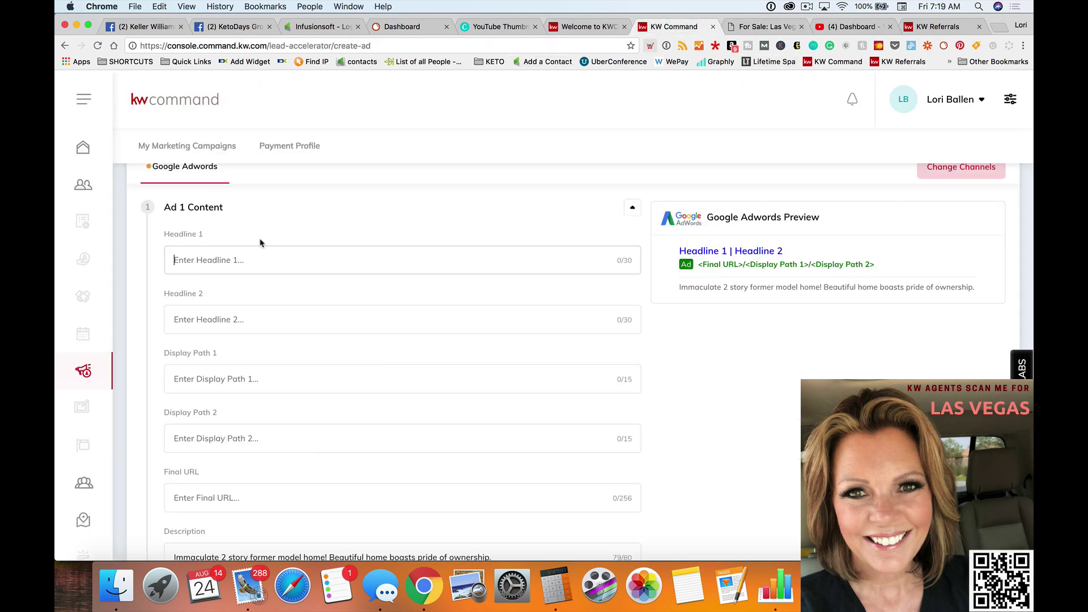
click(764, 26)
scroll(505, 363, down, 10)
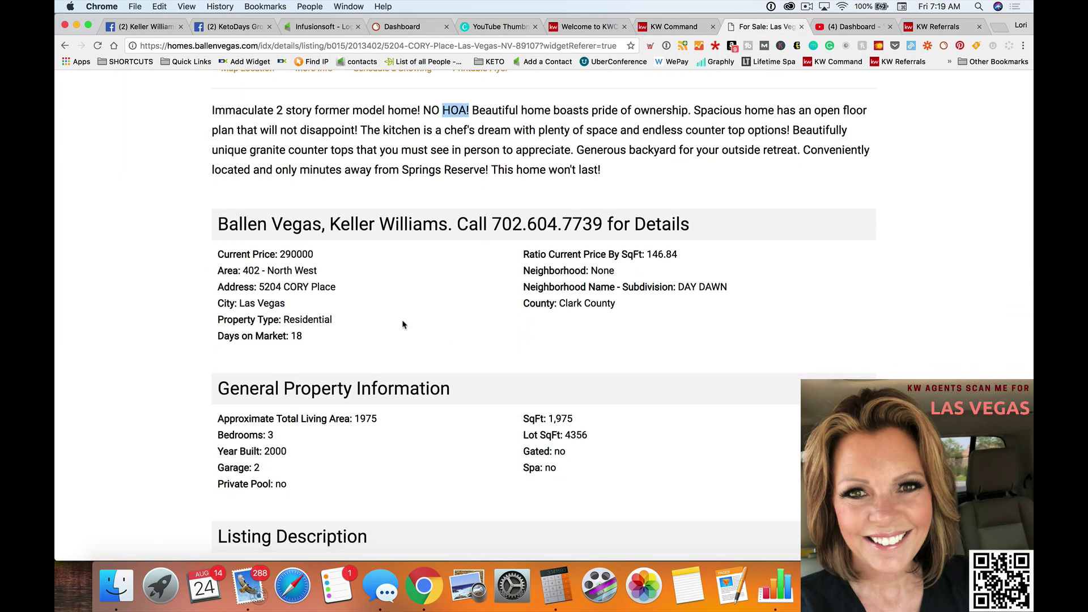
scroll(509, 397, up, 3)
scroll(538, 425, down, 2)
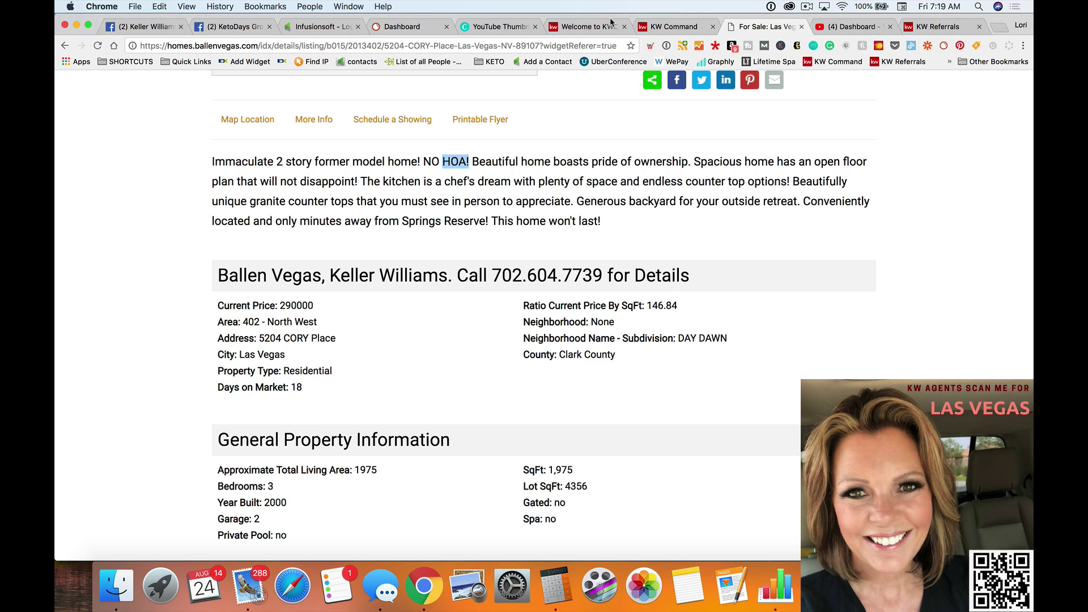
click(672, 27)
Enter '3 Bedroom Home In 89107 NO HOA' as Headline 1, fitting the 30-character limit
click(217, 262)
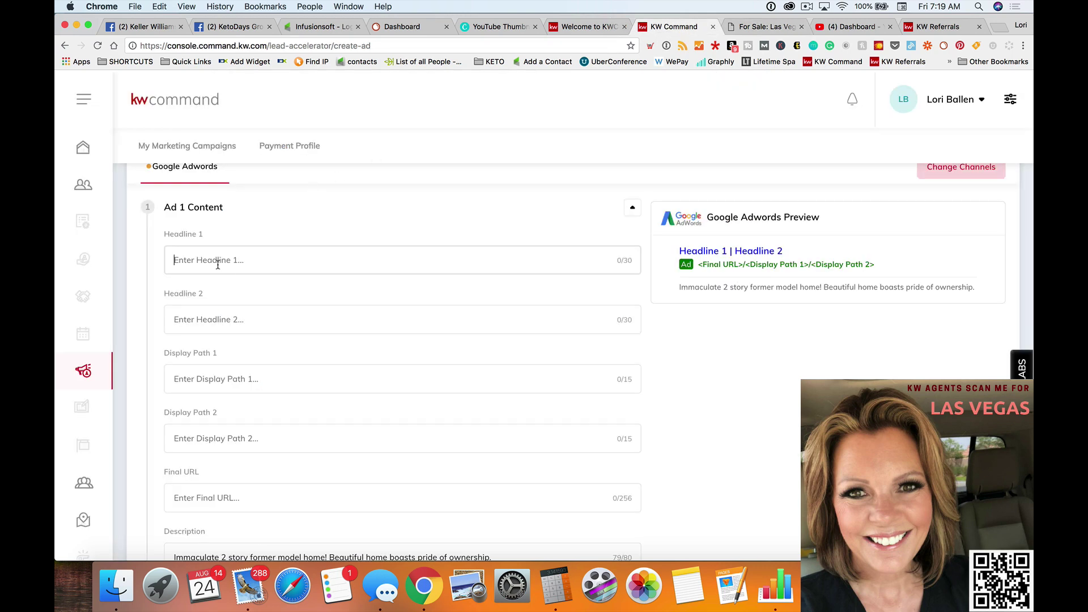
text(3 Bedro)
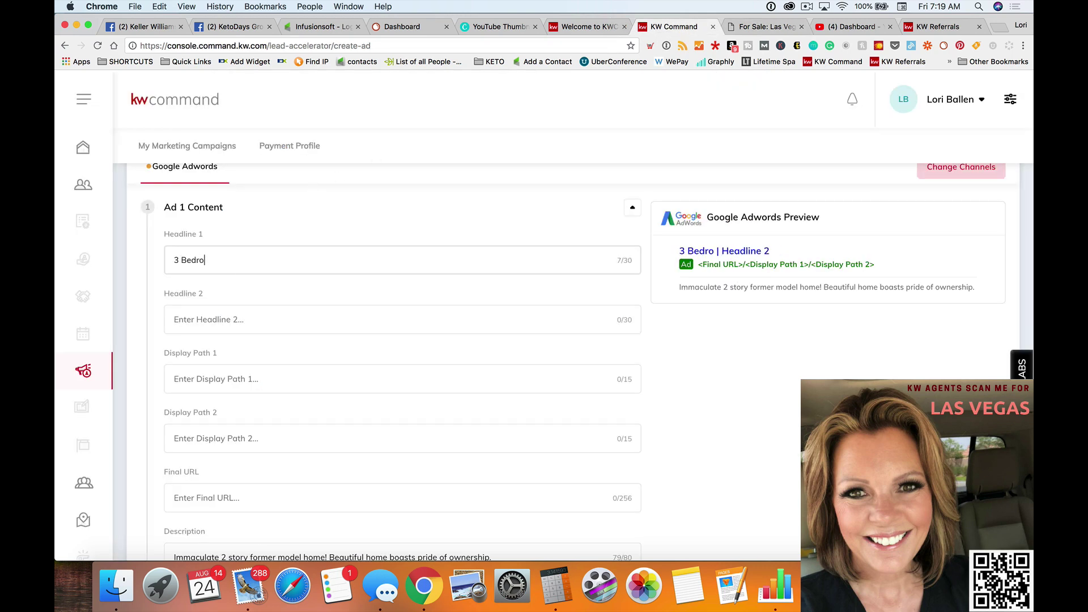
text(om Home)
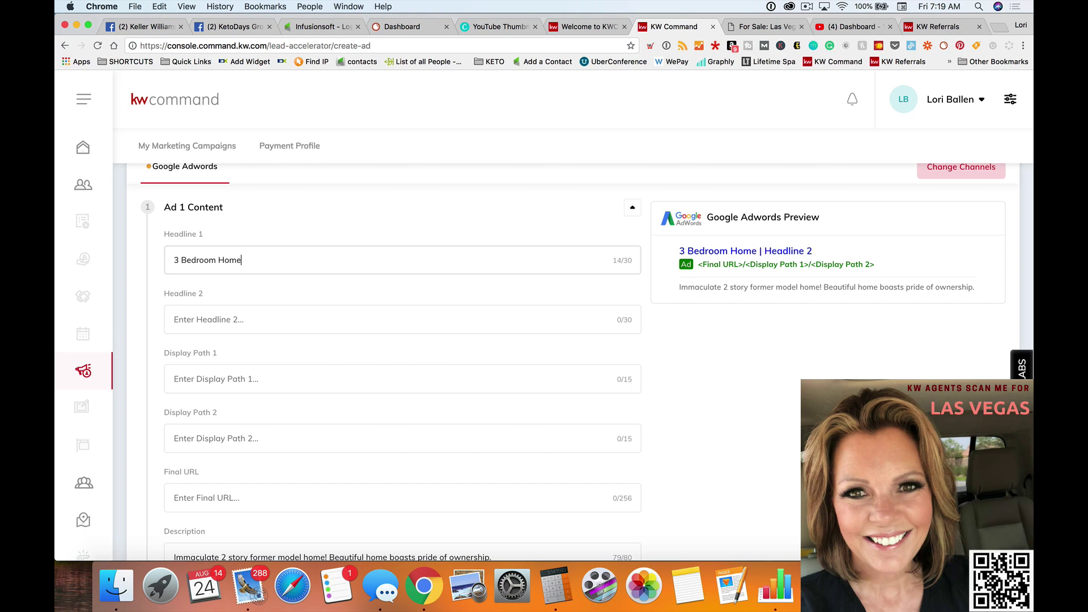
text( In )
text(89107)
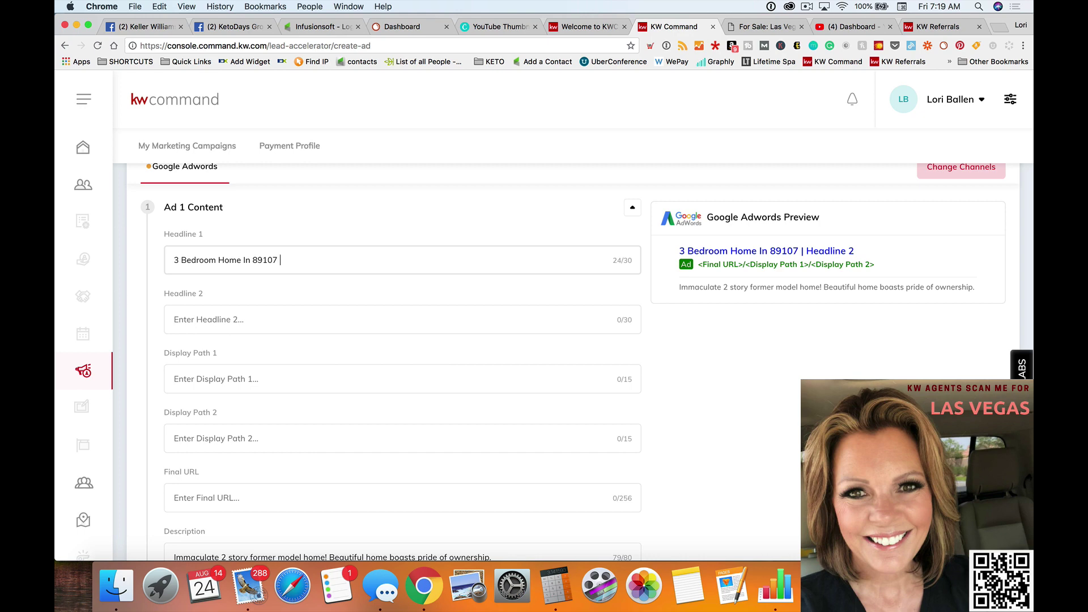
text( W)
text(ith N)
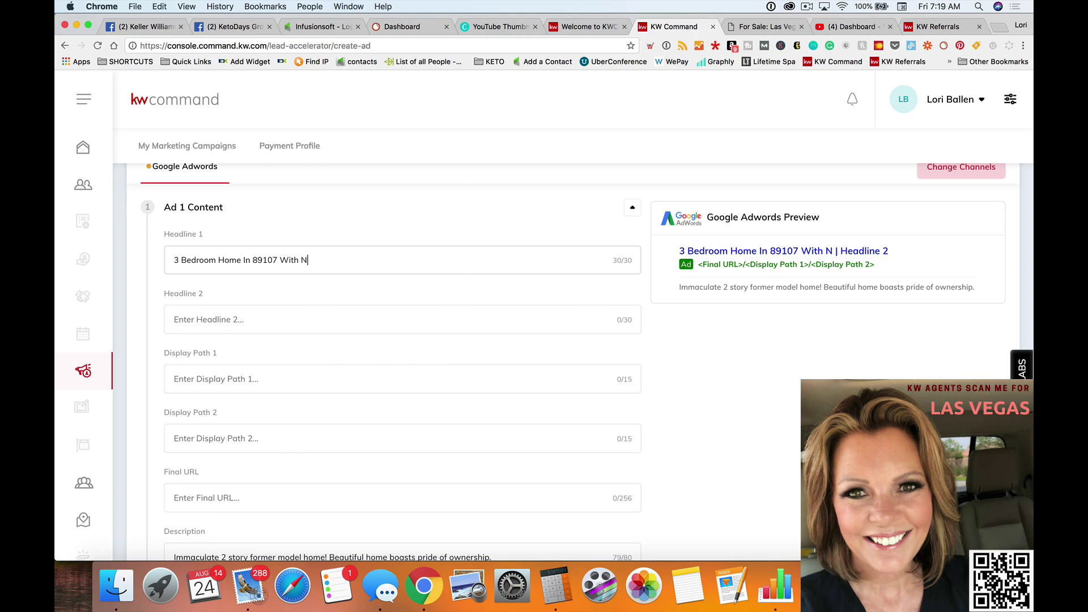
key(BackSpace)
key(BackSpace)
key(BackSpace)
key(BackSpace)
key(BackSpace)
text(NO HO)
text(A)
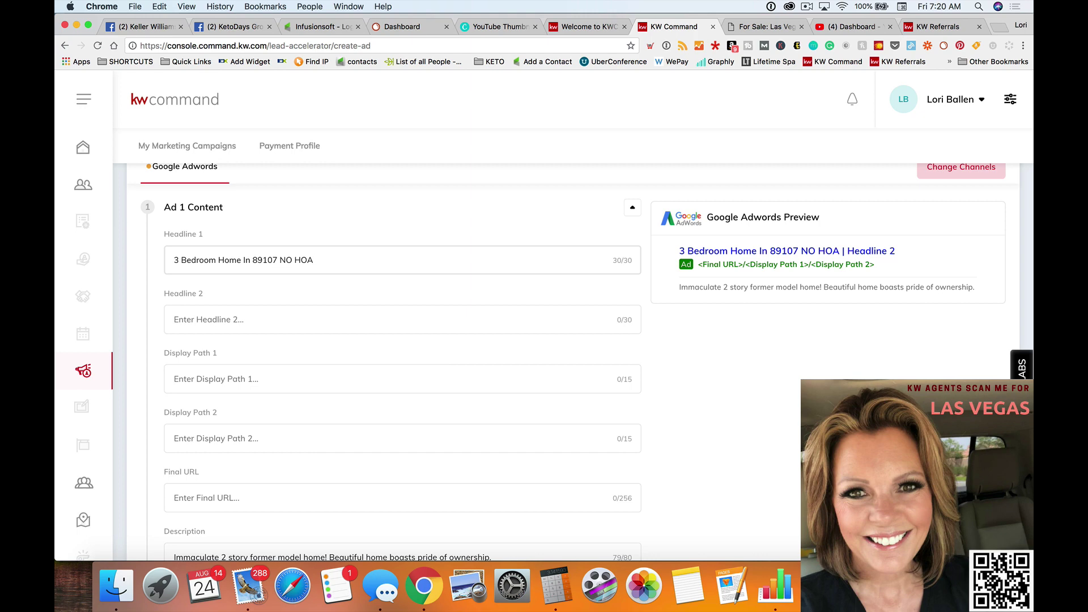
scroll(218, 264, down, 1)
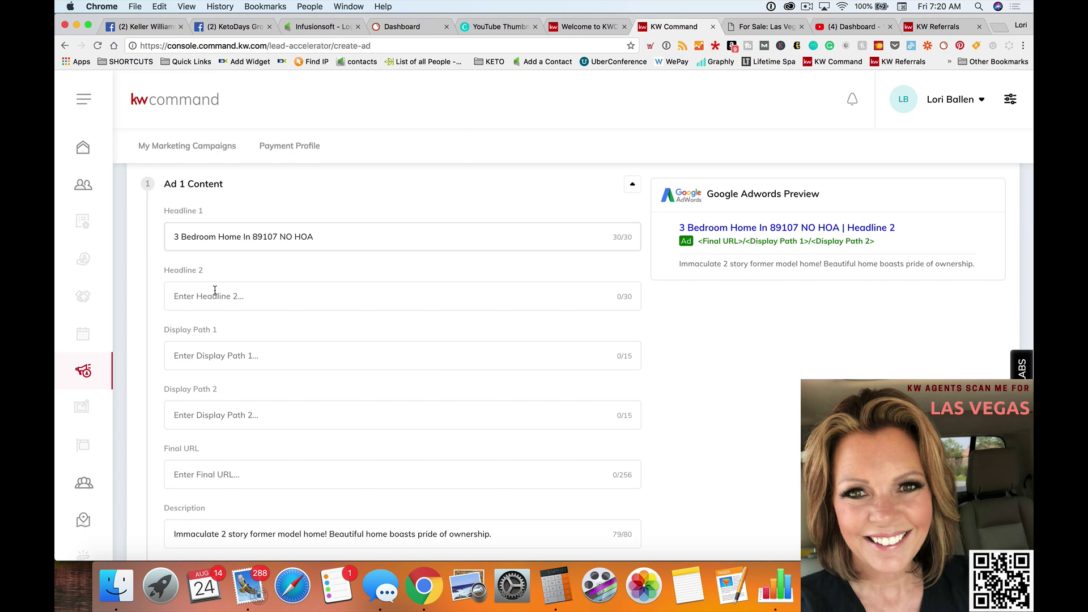
click(218, 294)
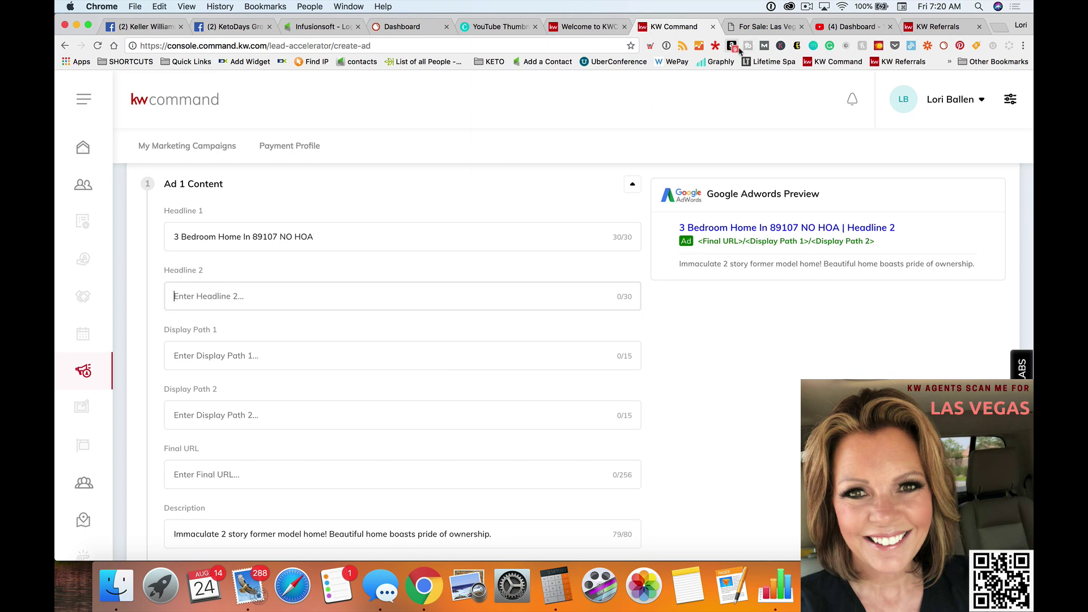
click(766, 26)
scroll(334, 313, up, 5)
scroll(334, 314, up, 5)
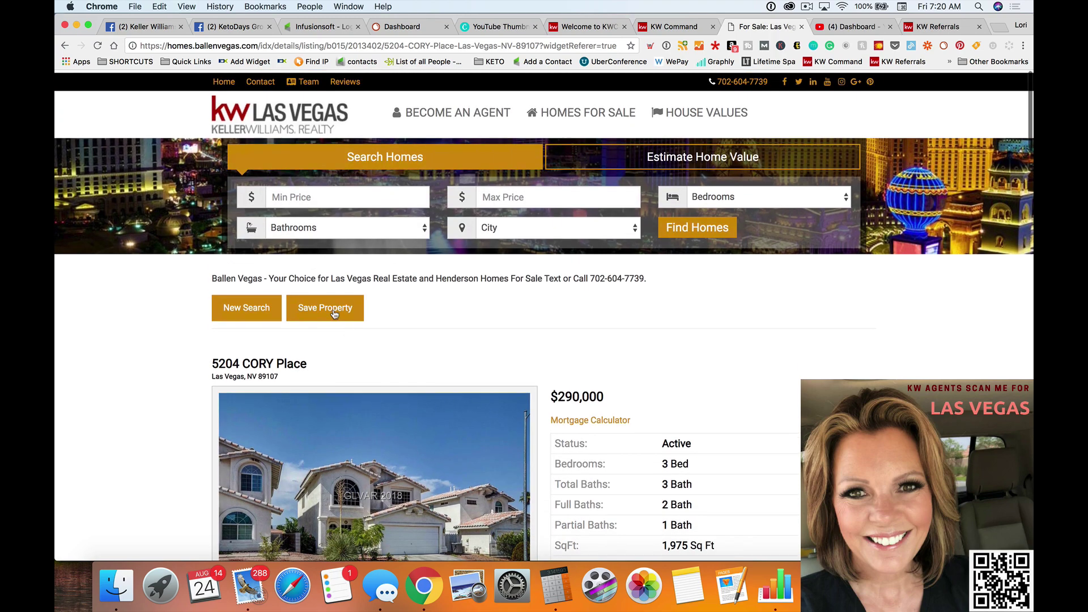
drag(286, 376, 211, 361)
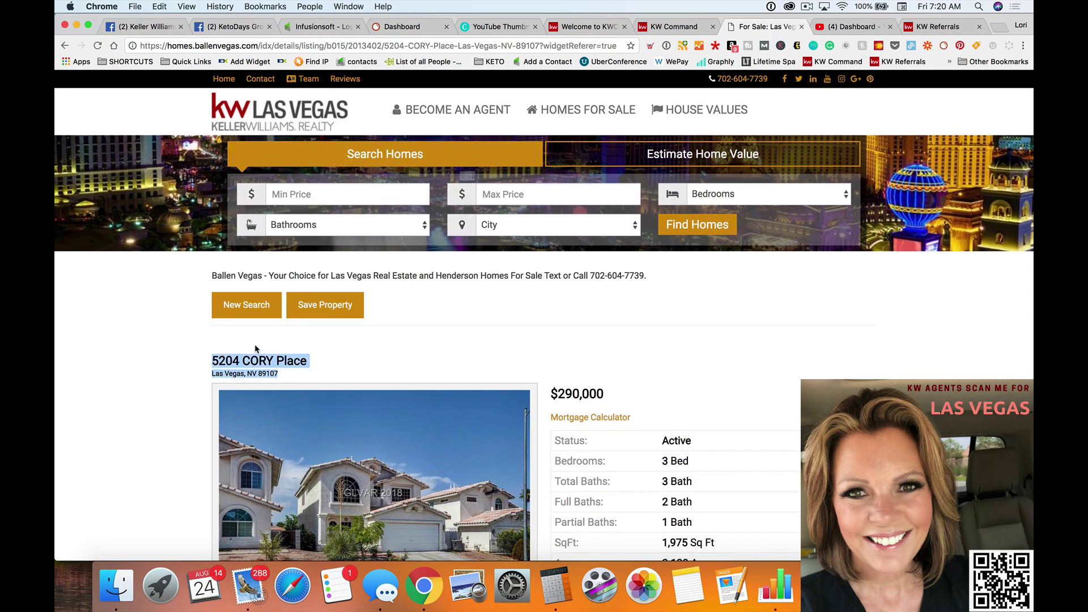
key(super+c)
key(ctrl+shift+Tab)
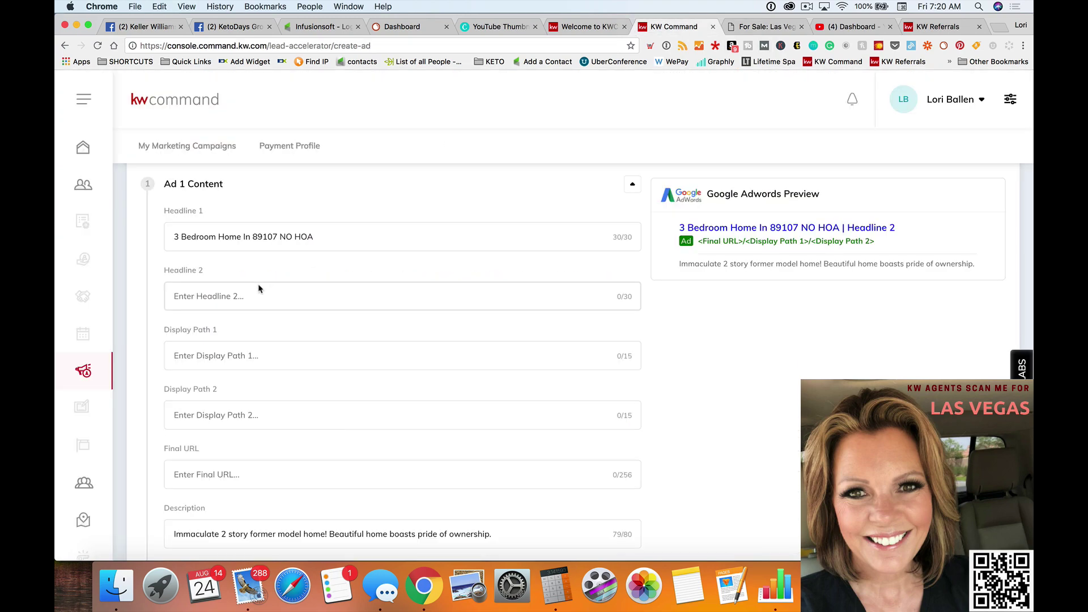
click(264, 301)
key(super+v)
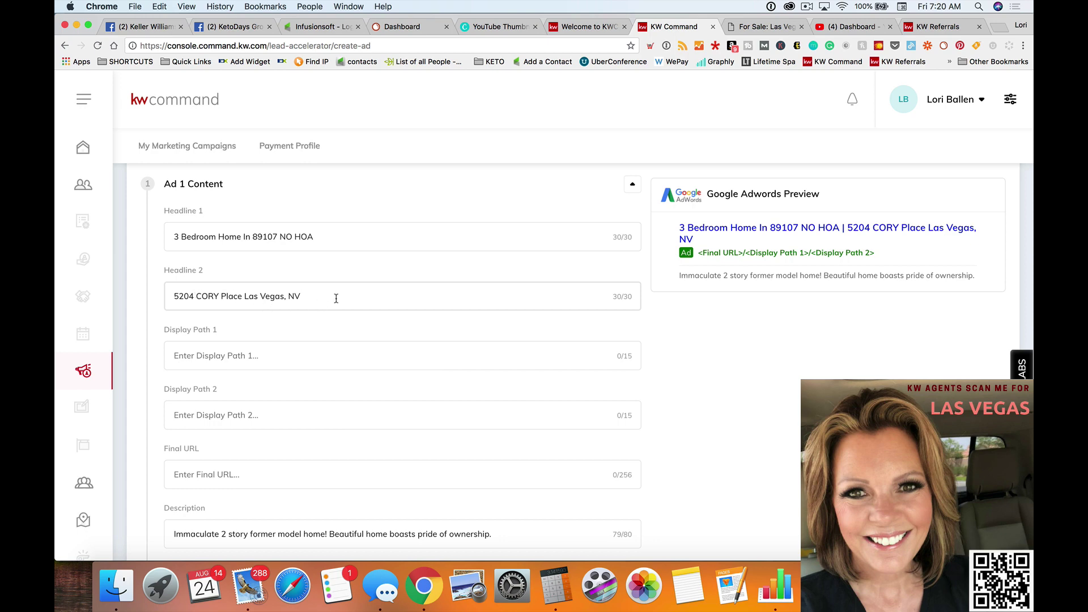
scroll(336, 298, down, 2)
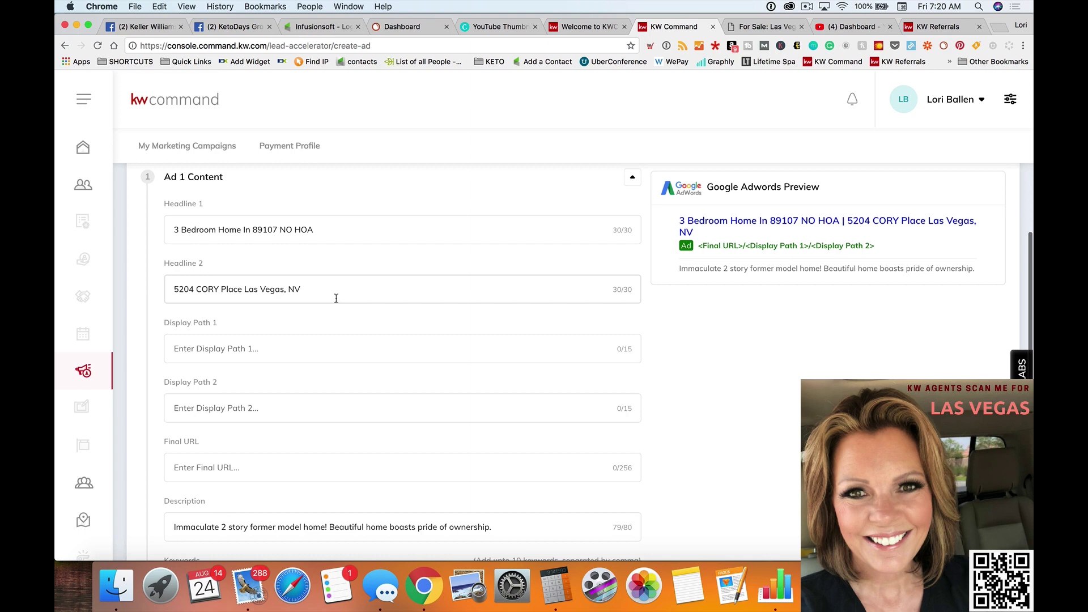
click(633, 219)
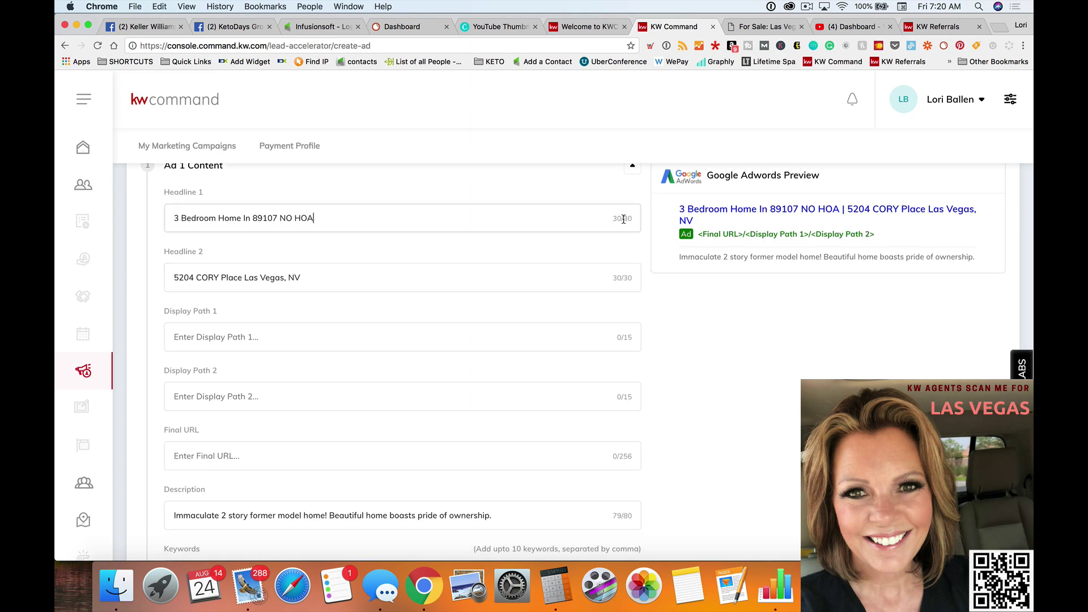
drag(623, 219, 613, 219)
click(632, 219)
click(614, 220)
click(324, 220)
click(317, 281)
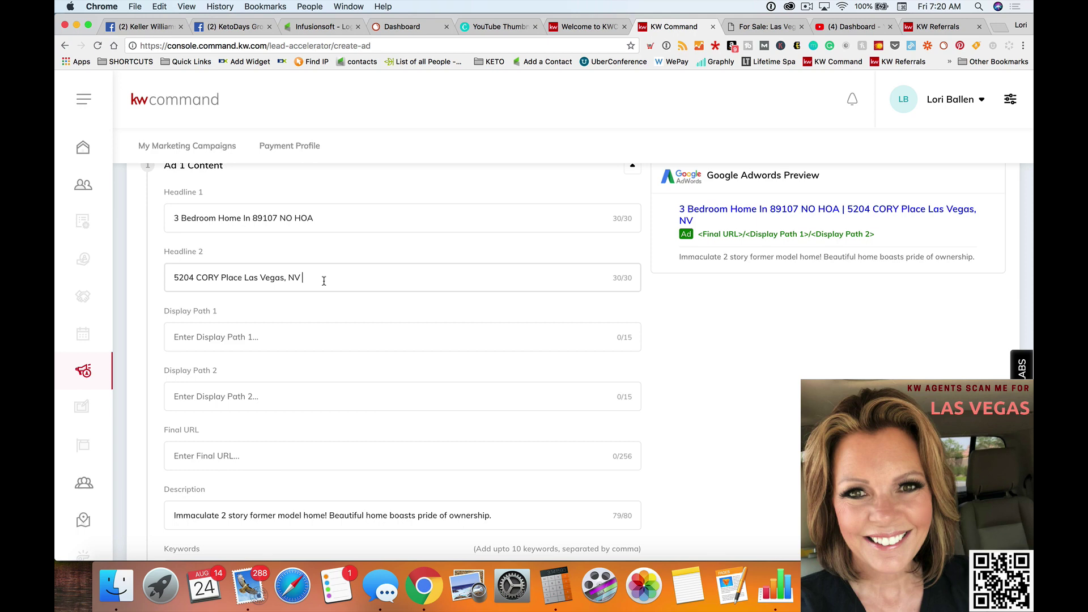
scroll(317, 283, down, 1)
click(289, 305)
scroll(753, 338, up, 2)
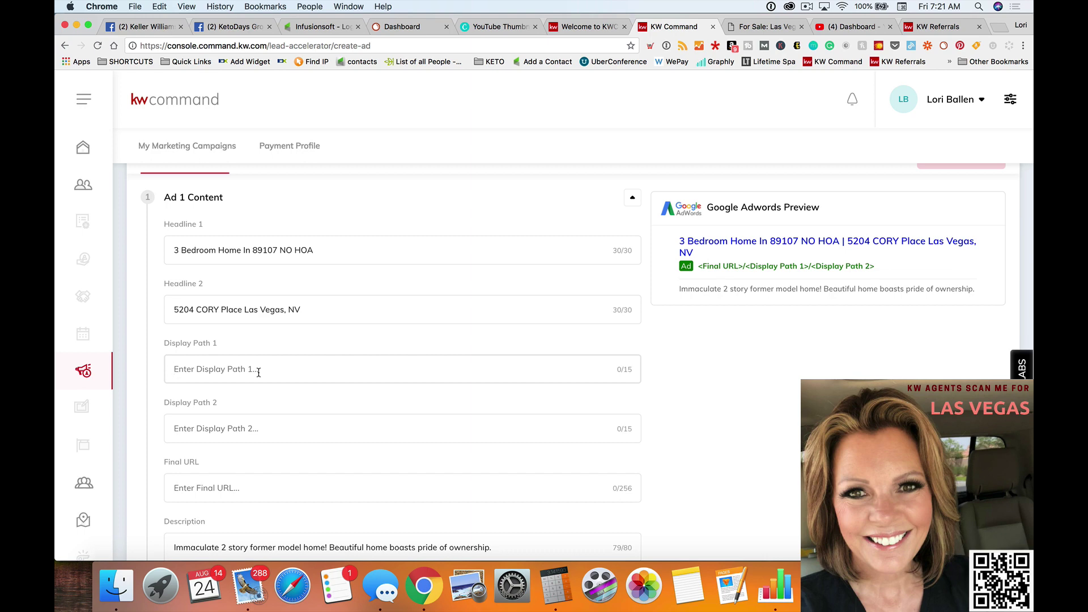
scroll(259, 372, down, 2)
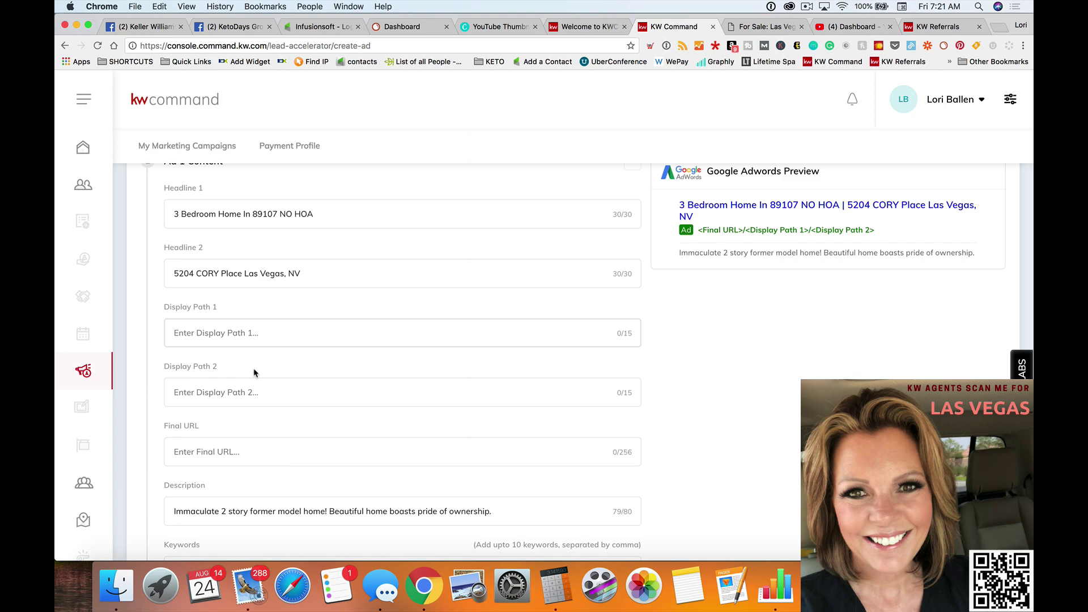
click(247, 460)
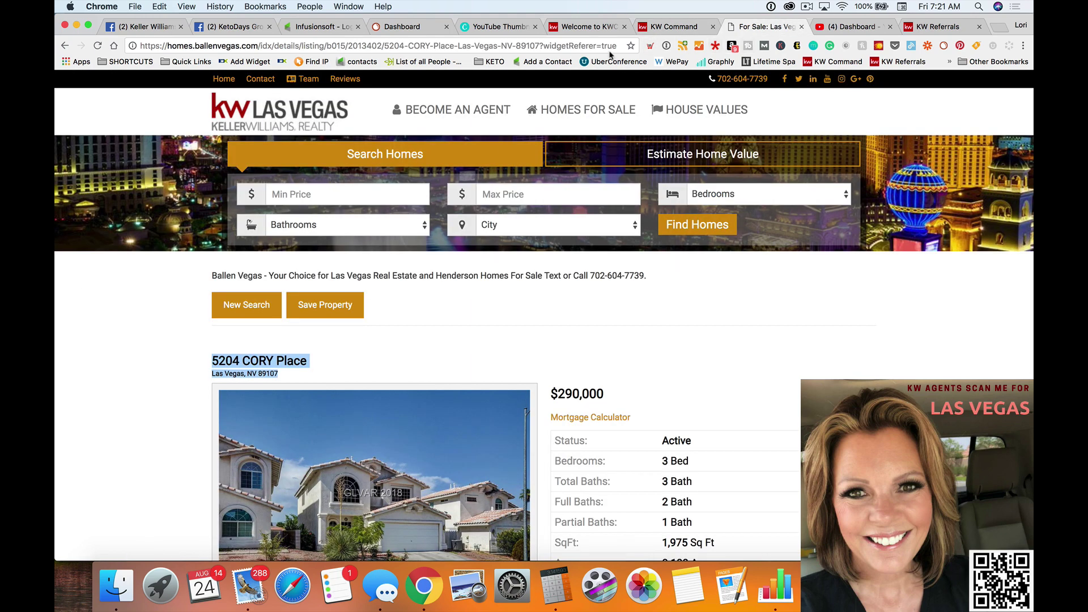
click(765, 27)
click(416, 50)
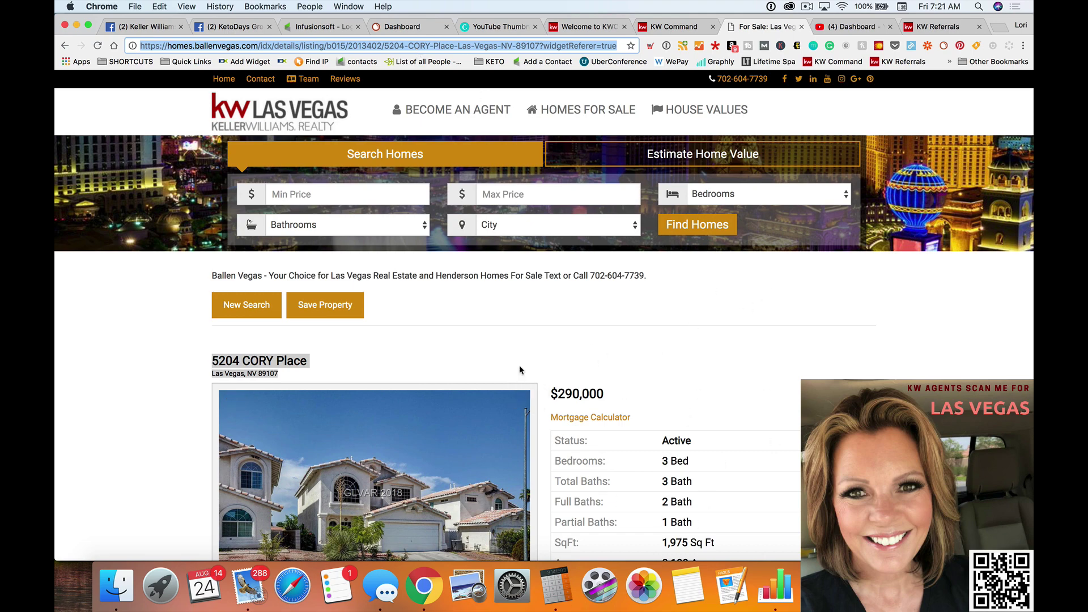
click(999, 29)
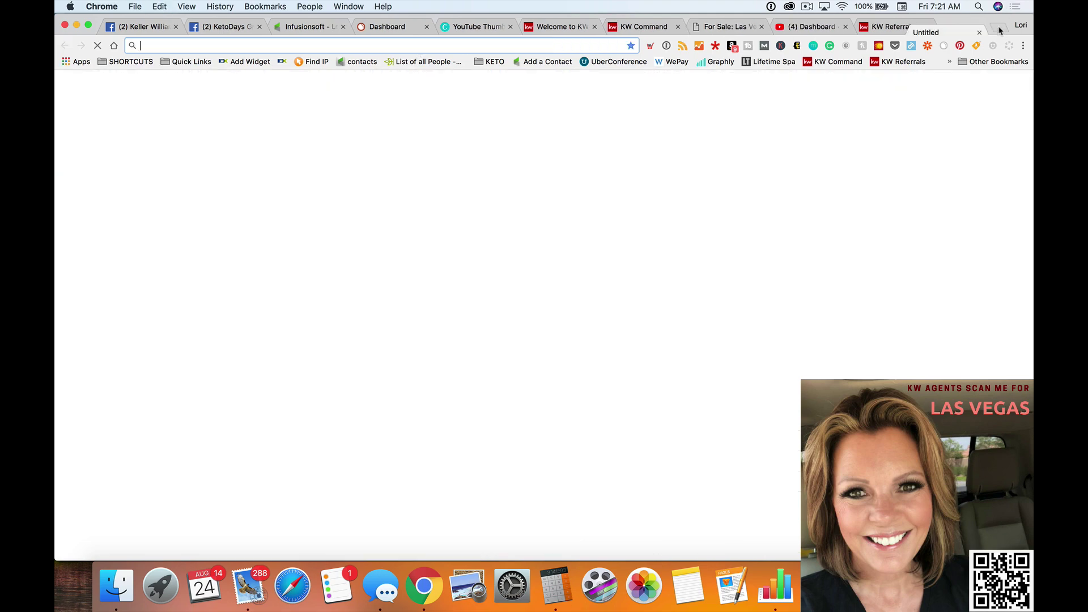
text(google url)
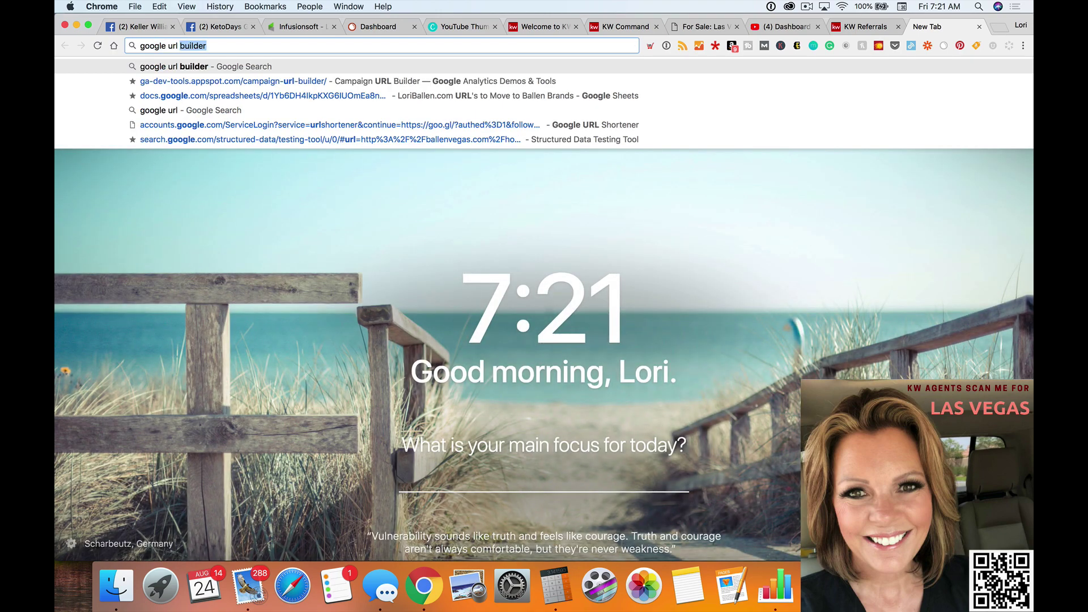
key(Return)
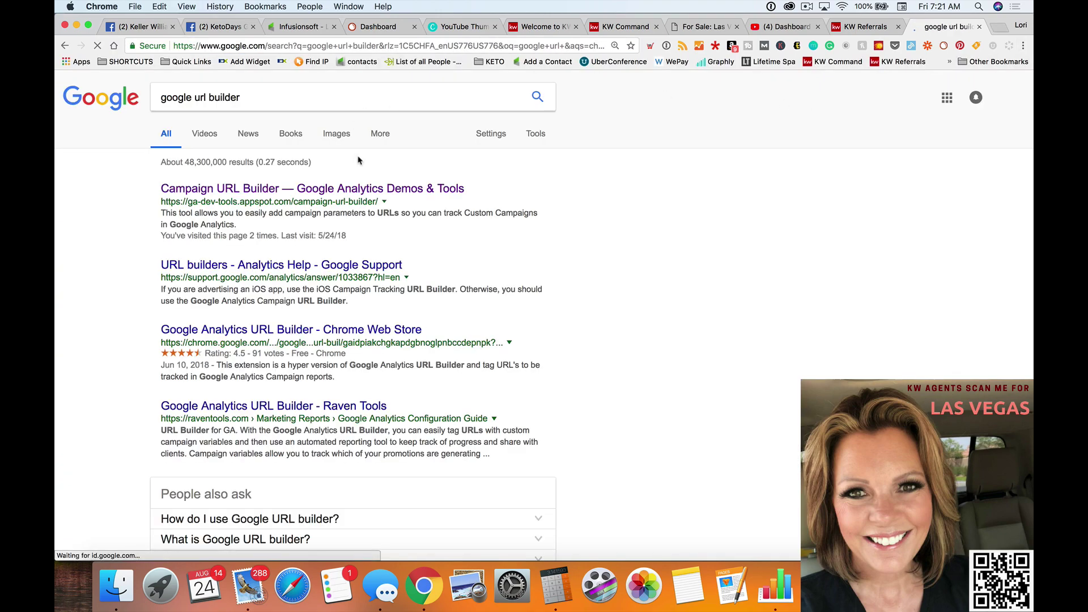
click(402, 193)
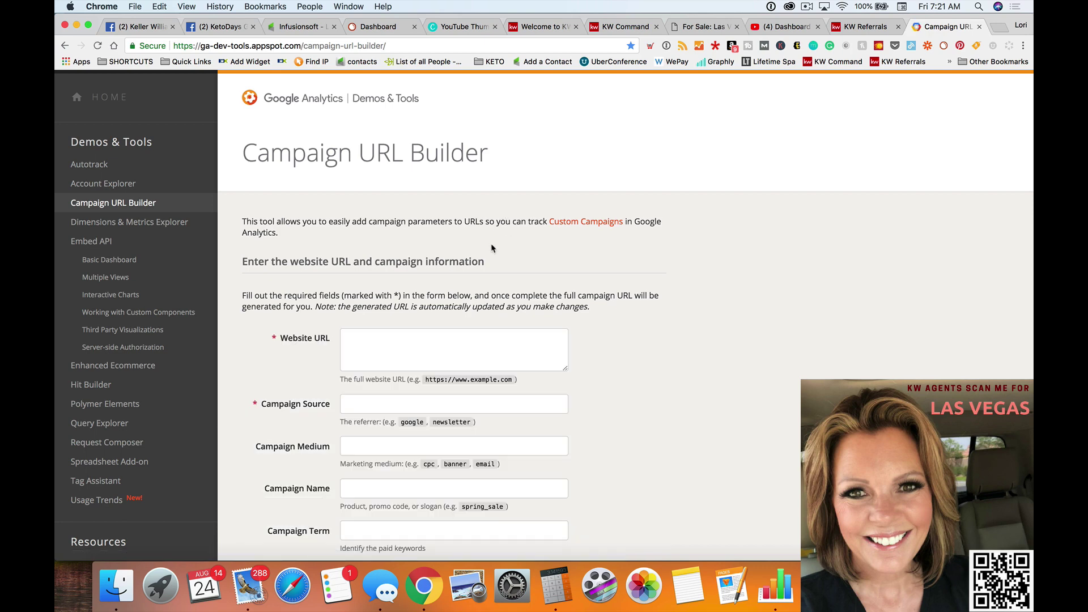
scroll(418, 199, down, 2)
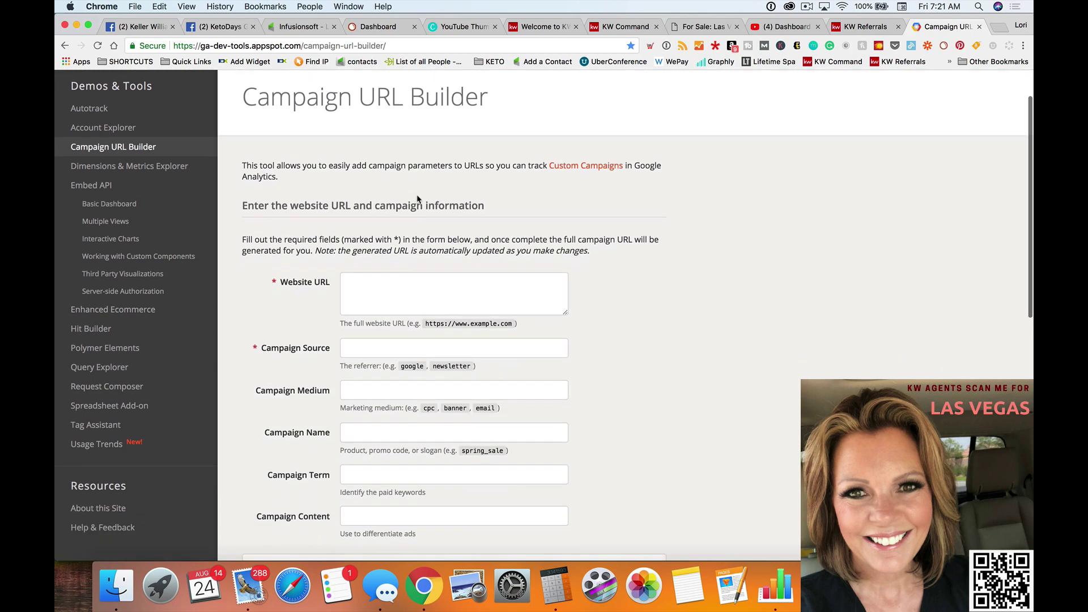
scroll(413, 294, down, 1)
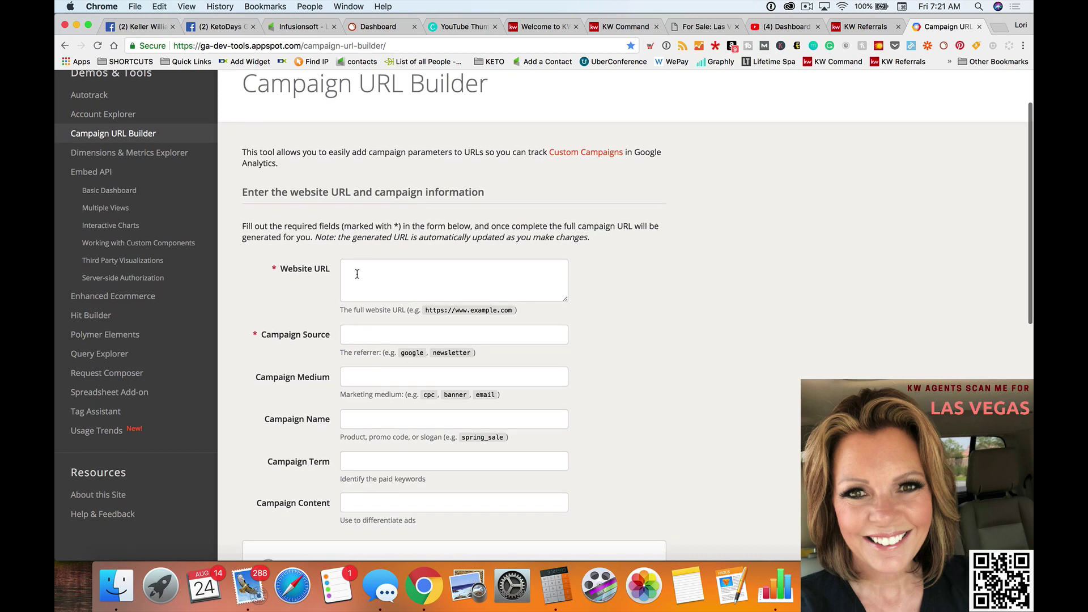
click(363, 270)
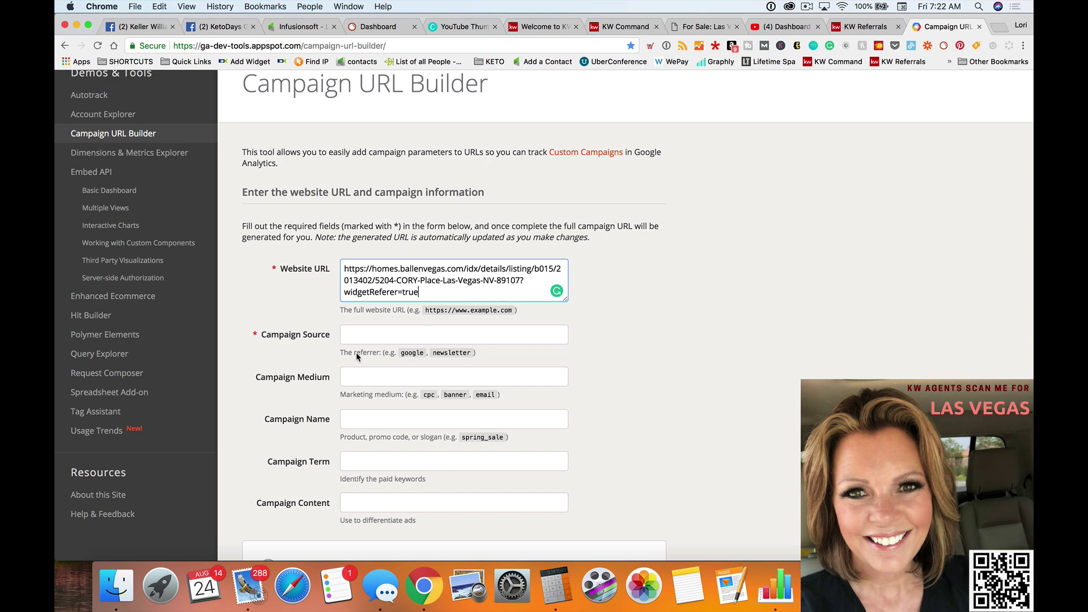
Fill campaign source 'google', medium 'cpc' and campaign name 'Cory Place'
click(357, 337)
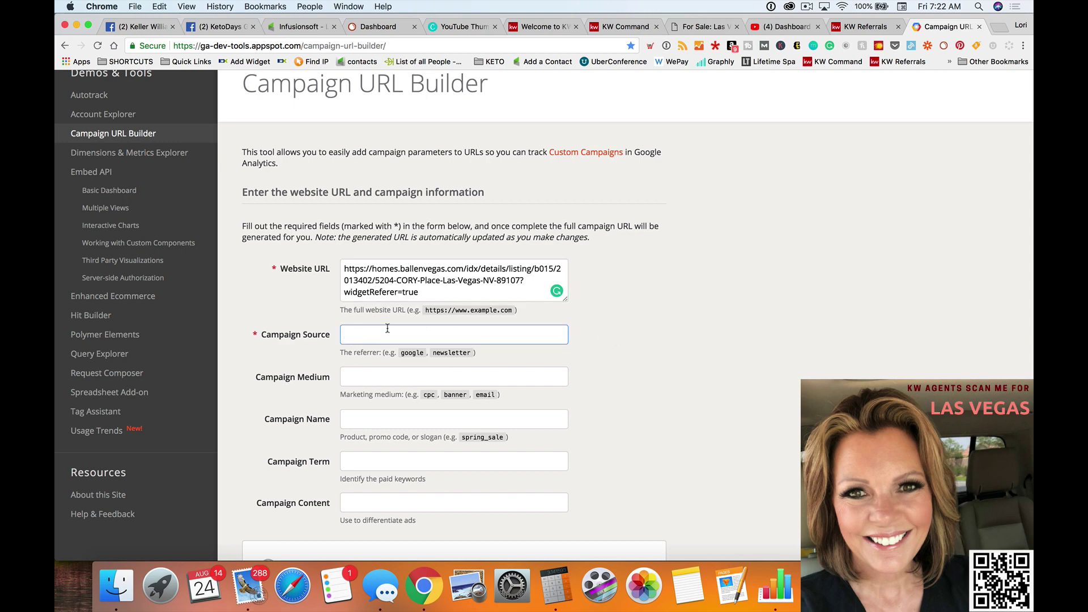
text(google)
text( PPC)
key(Tab)
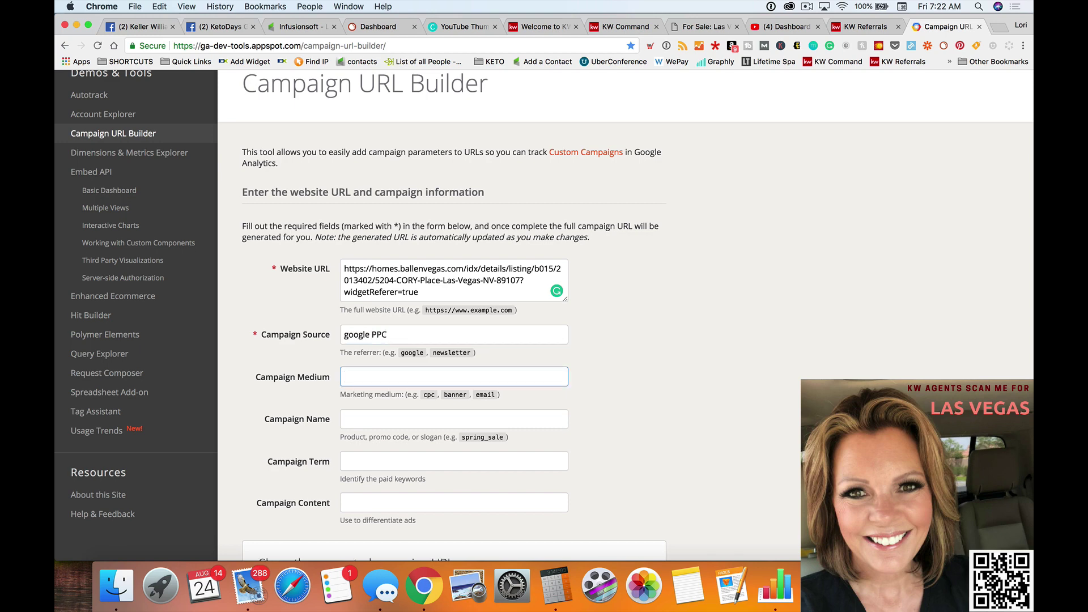
scroll(453, 340, down, 2)
key(shift+Tab)
text(g)
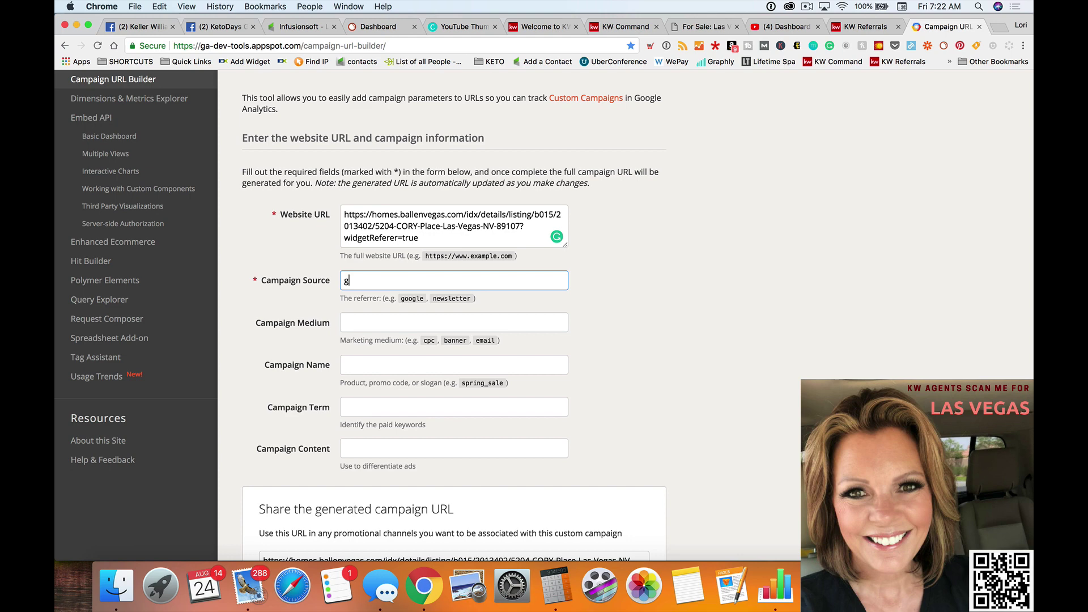
text(oogle)
key(Tab)
text(cpc)
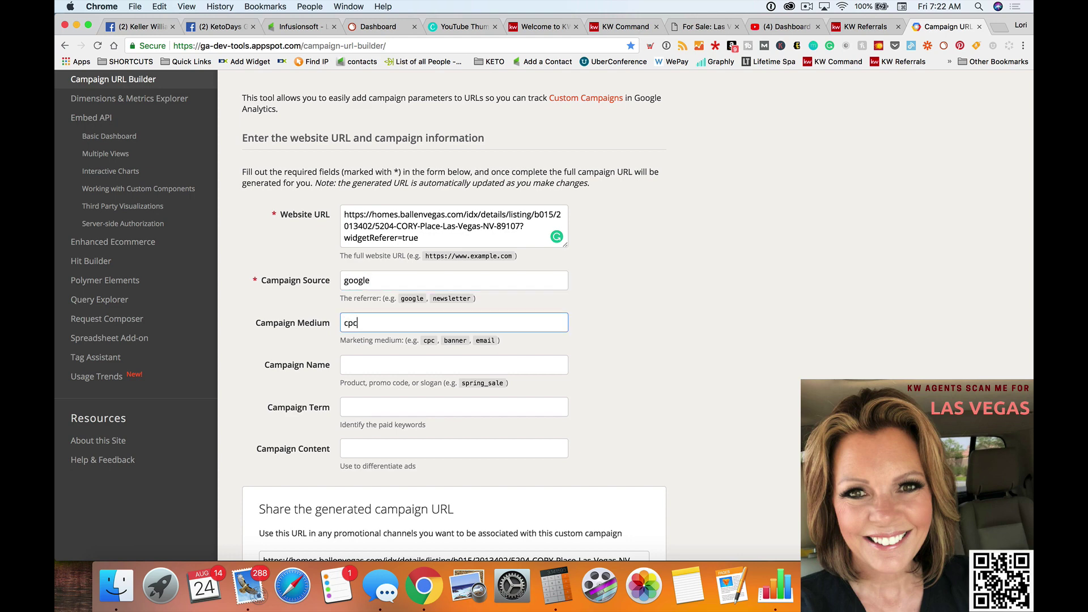
key(Tab)
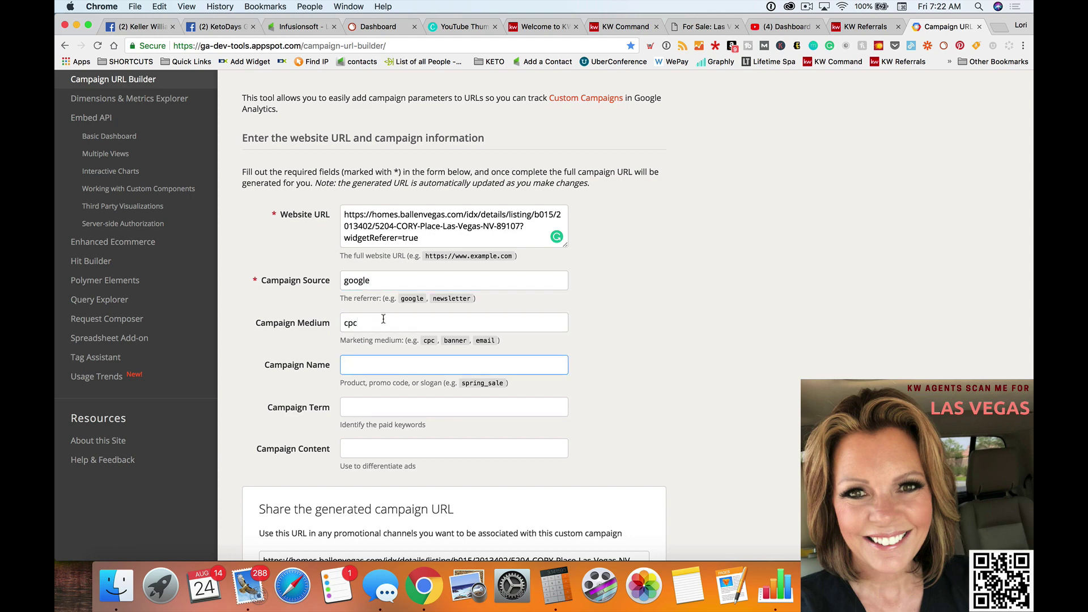
click(868, 28)
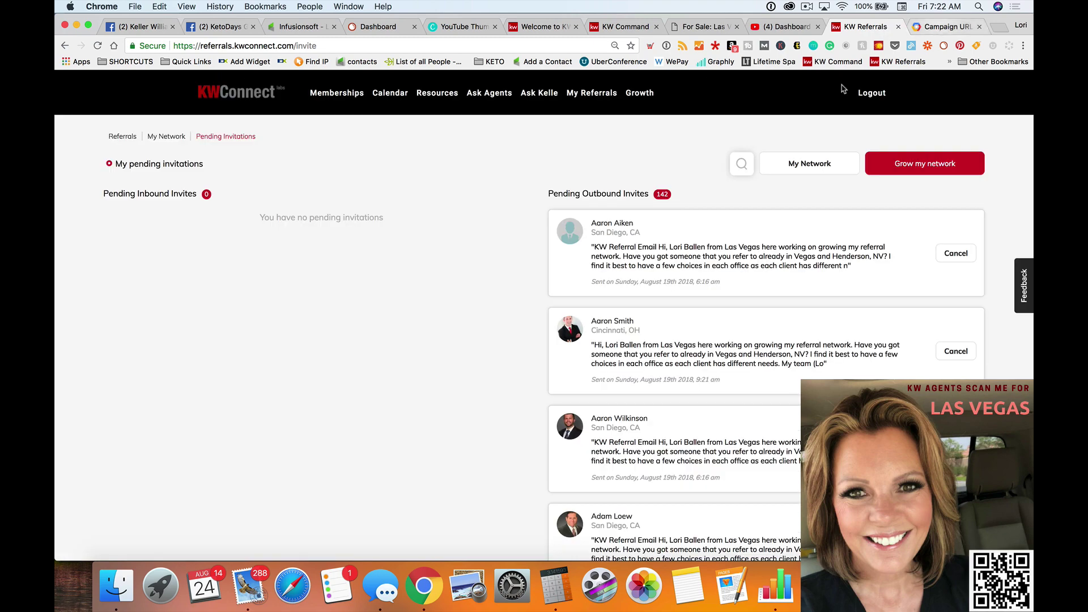
click(947, 26)
text(Cory Plac)
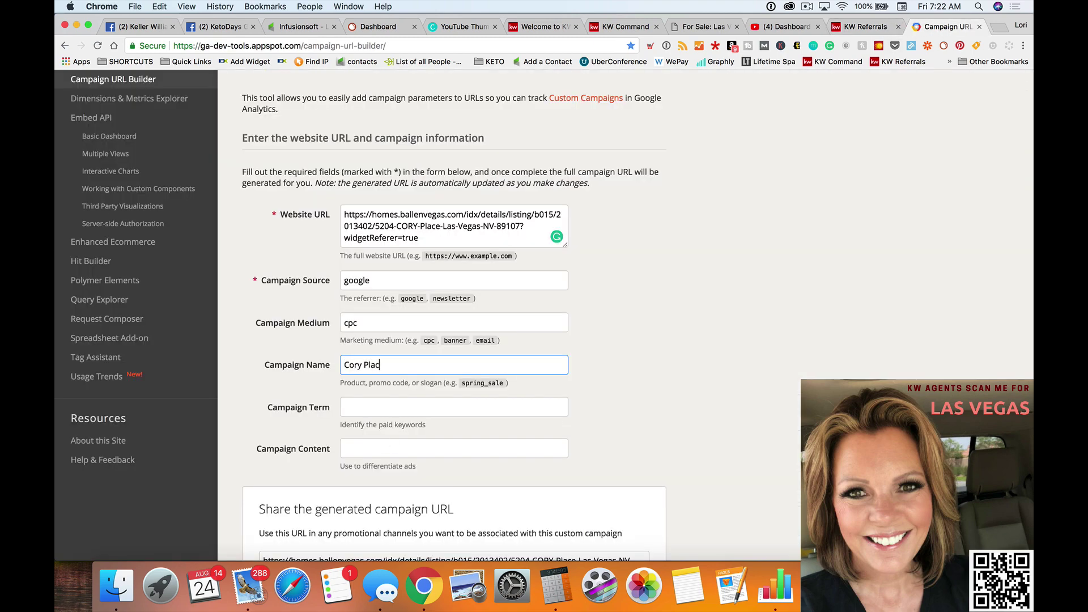
text(e)
key(Tab)
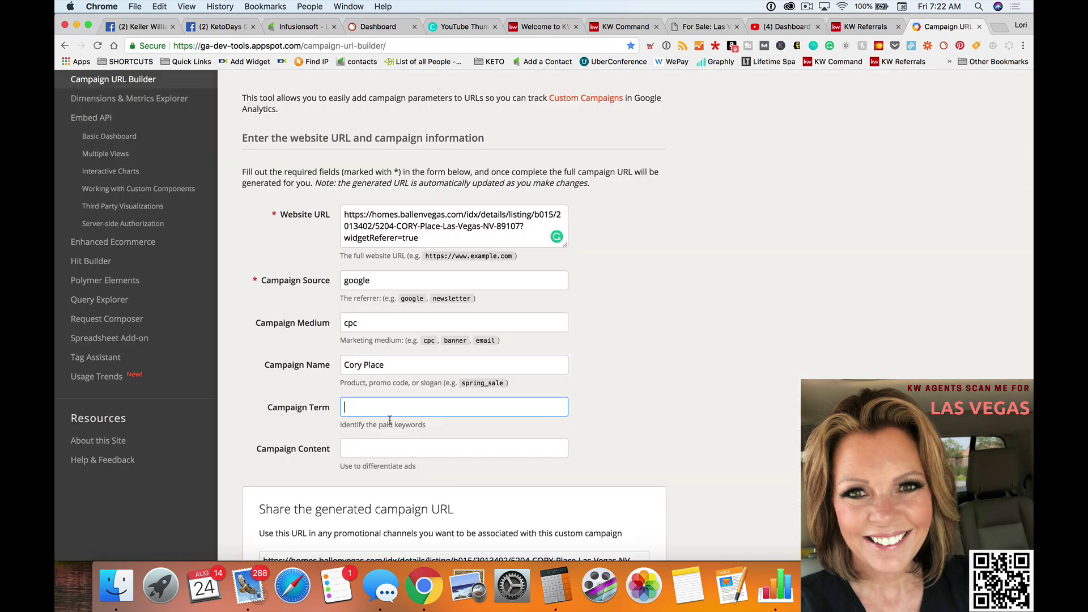
Copy the generated tagged campaign URL
scroll(390, 420, down, 3)
scroll(390, 420, down, 1)
scroll(390, 420, down, 1)
scroll(390, 391, down, 1)
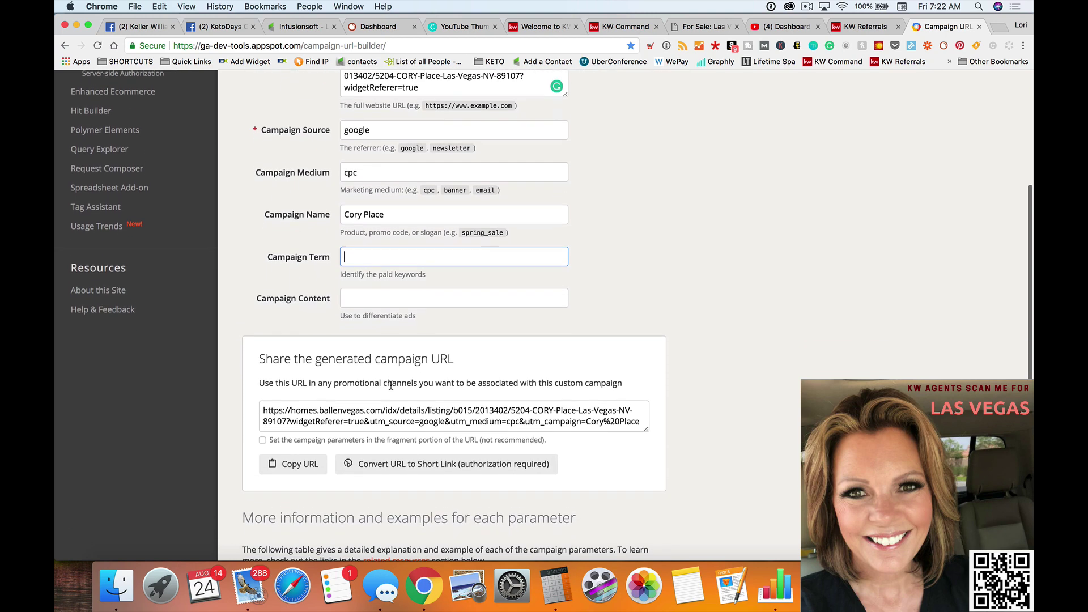
scroll(391, 385, down, 2)
scroll(300, 411, down, 1)
click(289, 404)
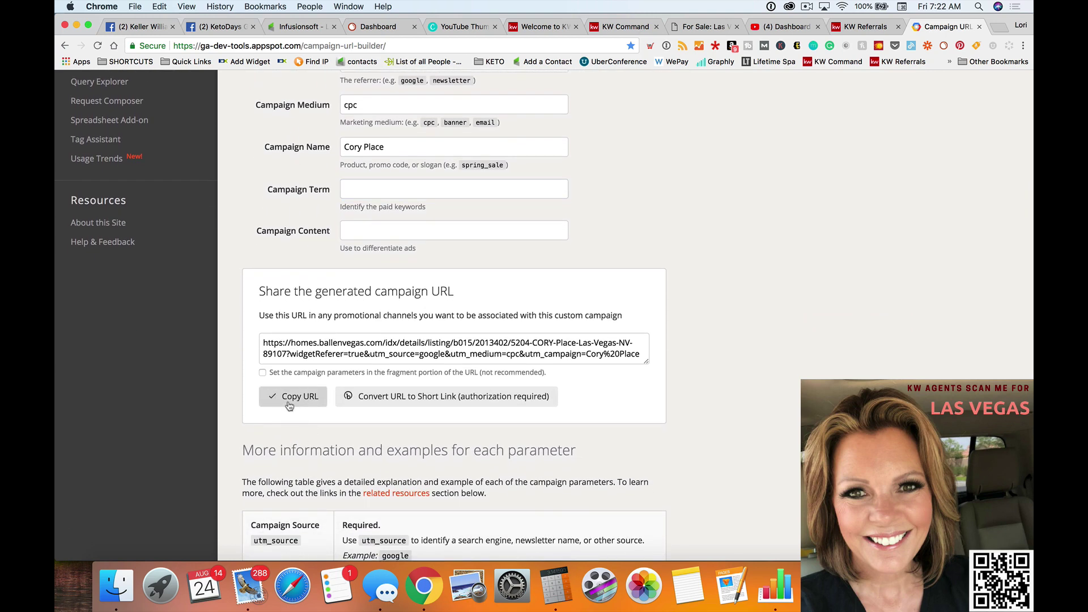
scroll(318, 404, up, 1)
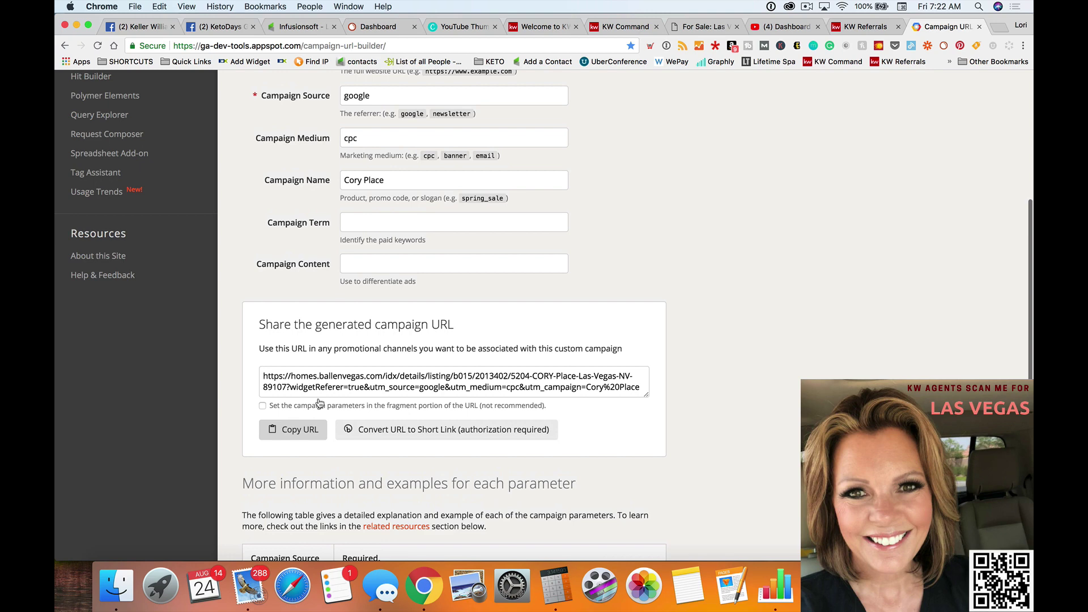
scroll(318, 403, up, 1)
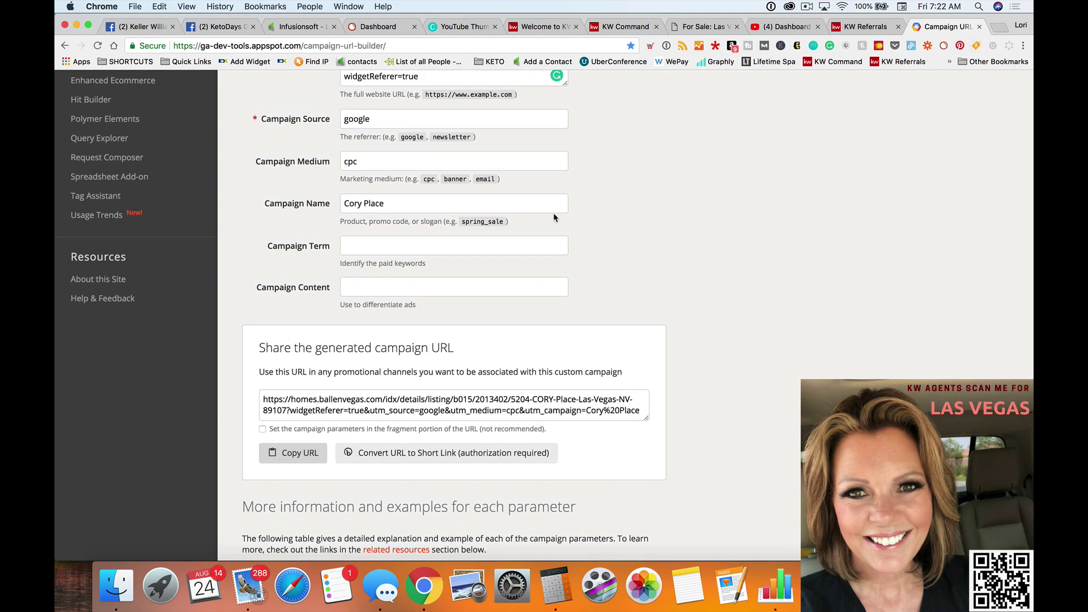
Paste the tagged Cory Place listing link into the ad's Final URL
click(864, 27)
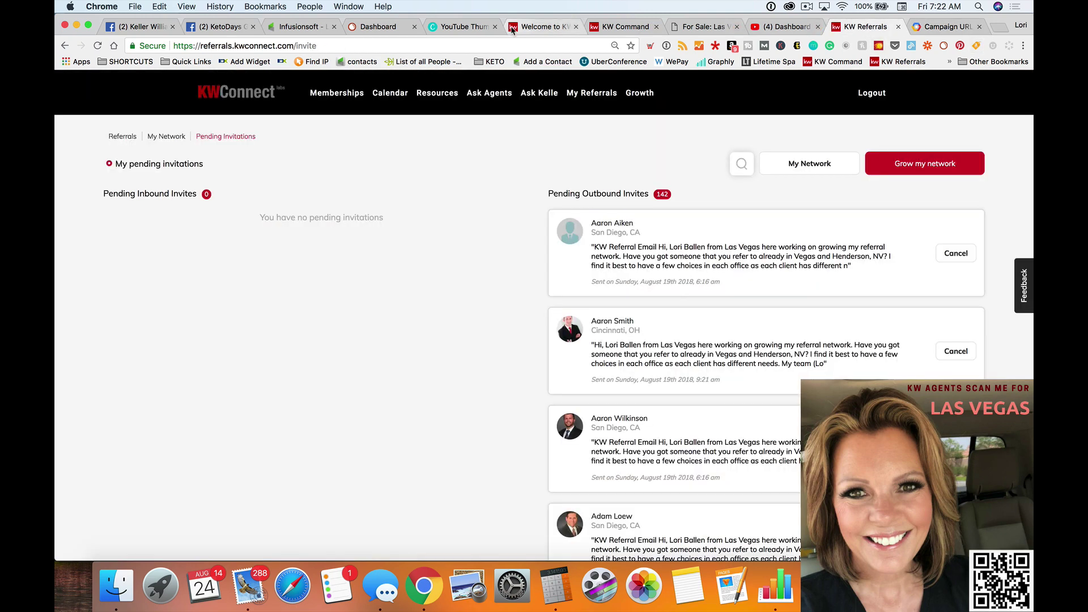
click(623, 26)
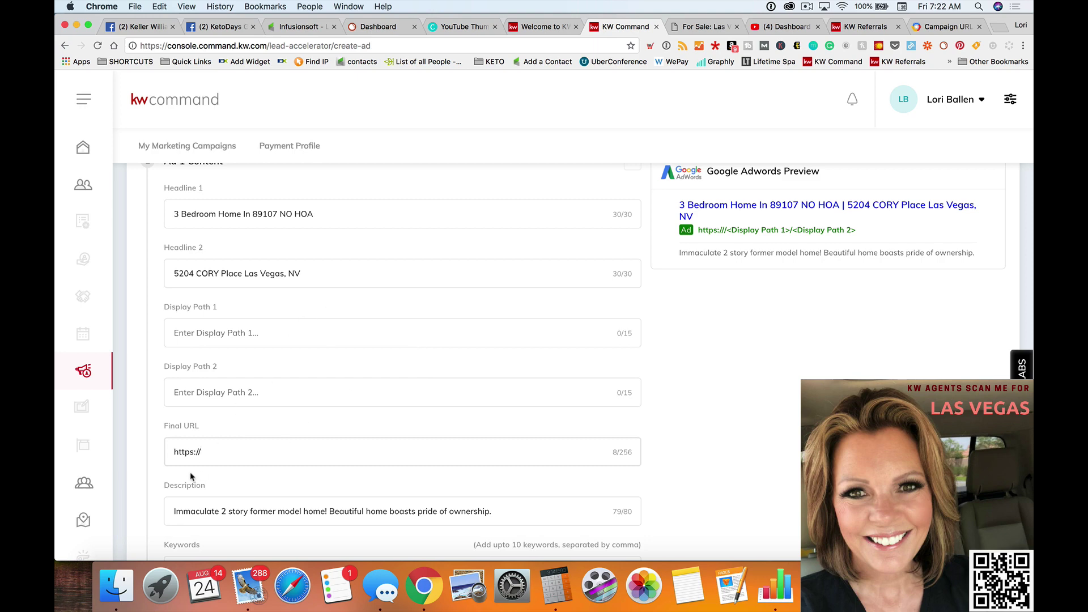
drag(222, 451, 141, 447)
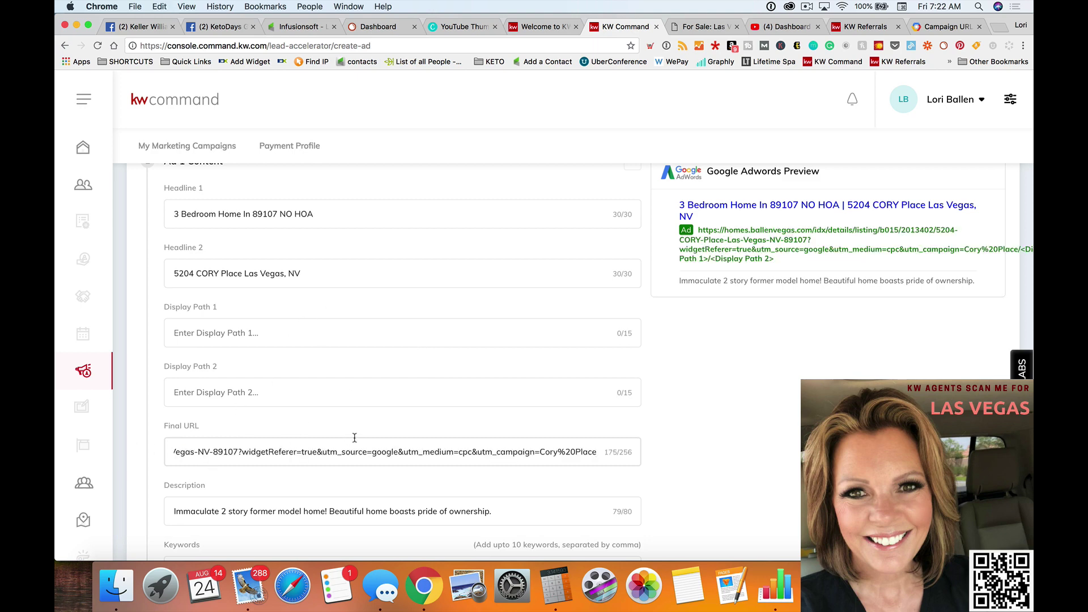
click(733, 432)
Set Display Path 1 to ballenvegas.com and Display Path 2 to /3-bedroom/home
click(250, 329)
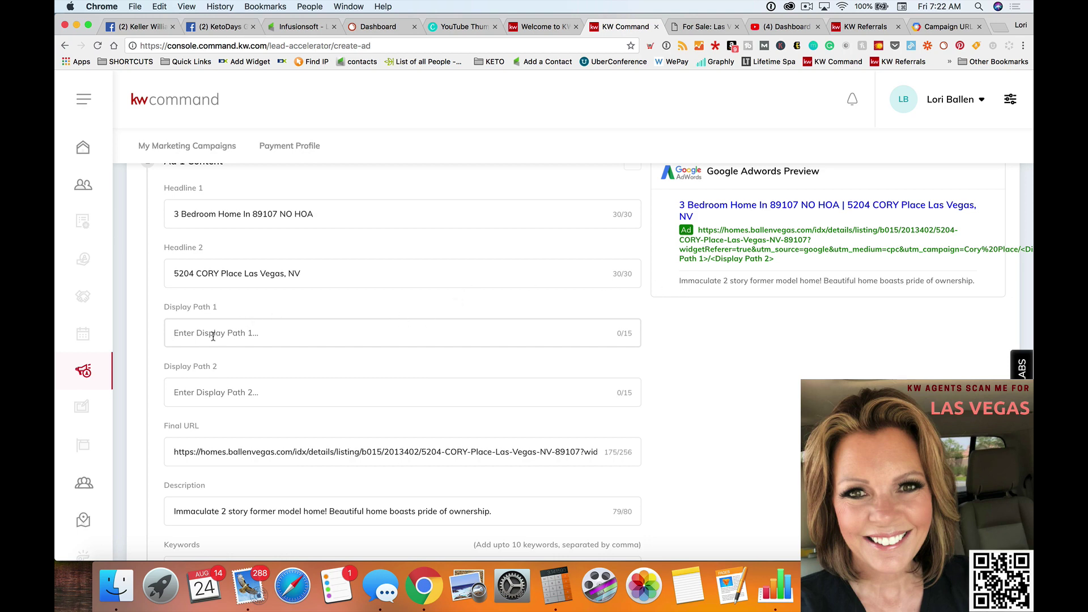
text(ballen)
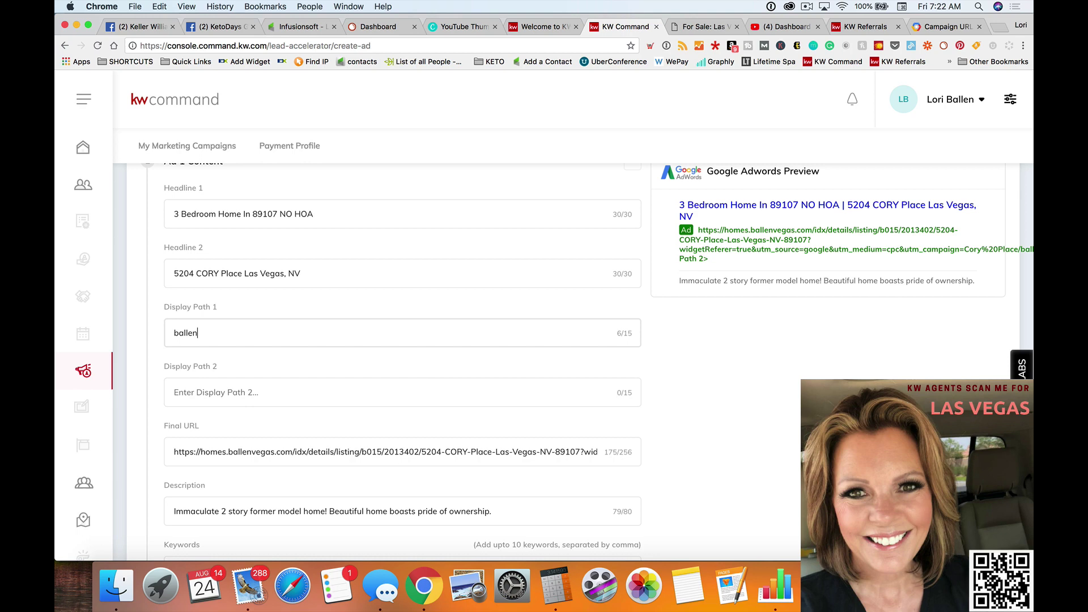
text(vegas.com)
click(202, 392)
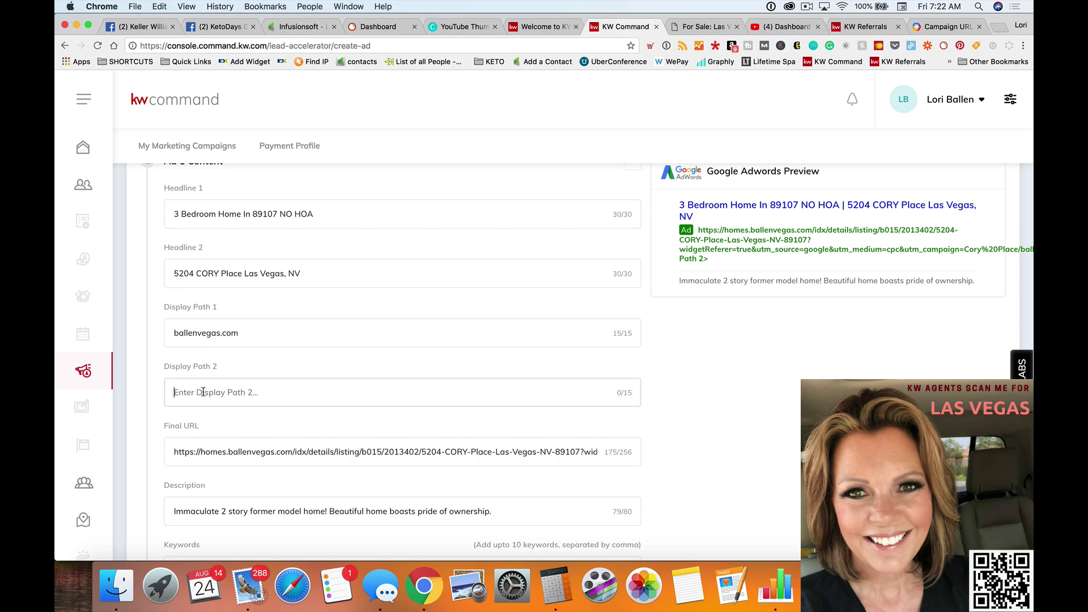
text(/)
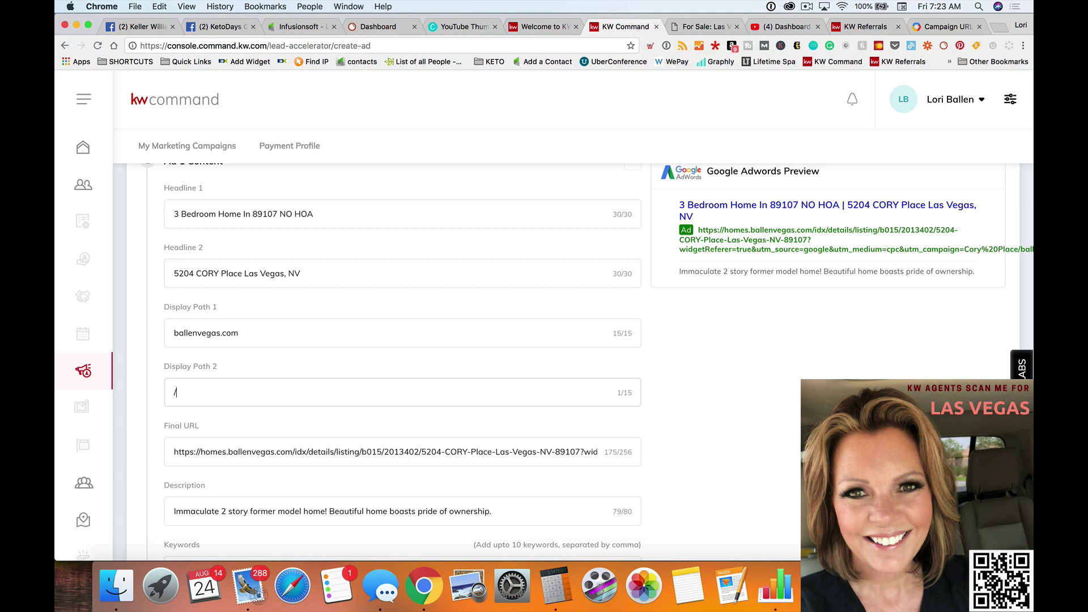
text(3-bedro)
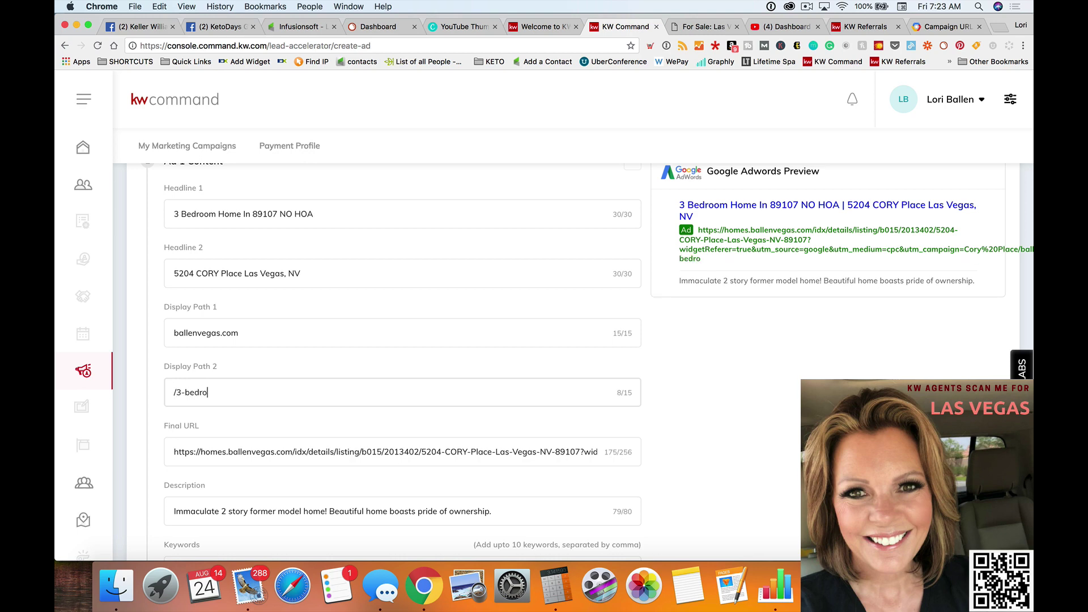
text(om/ho)
text(me)
drag(171, 452, 786, 446)
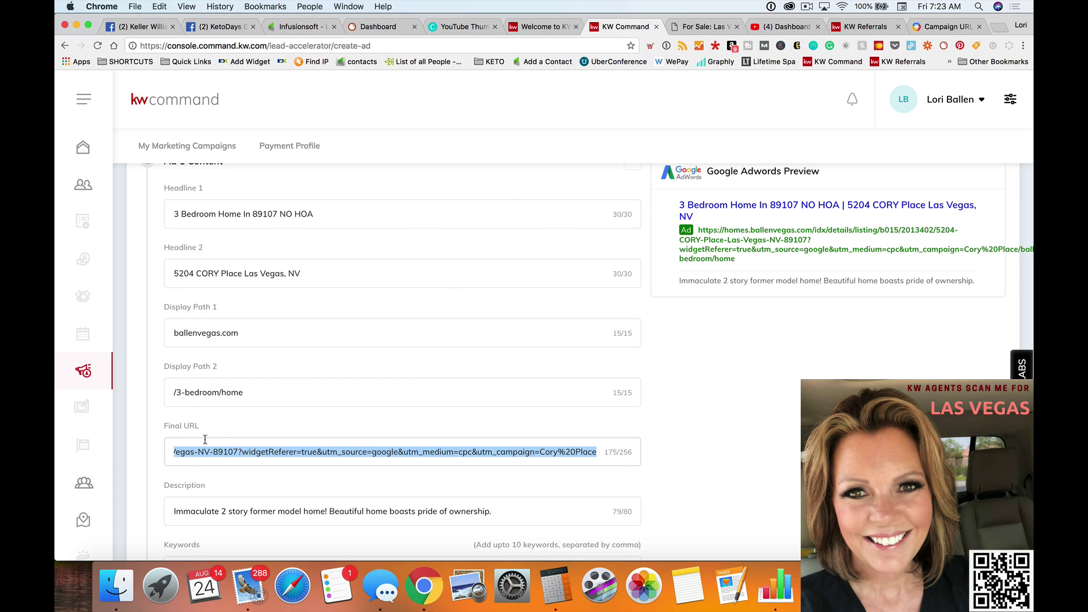
Shorten Display Path 2 from /3-bedroom/home to /3-bed/89107
click(235, 334)
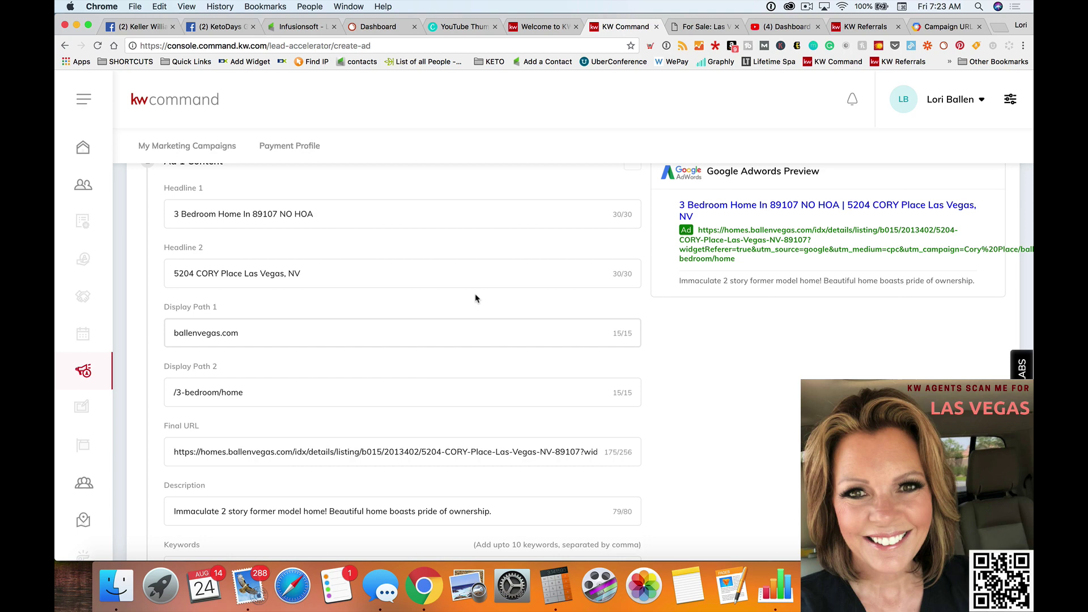
scroll(301, 499, down, 1)
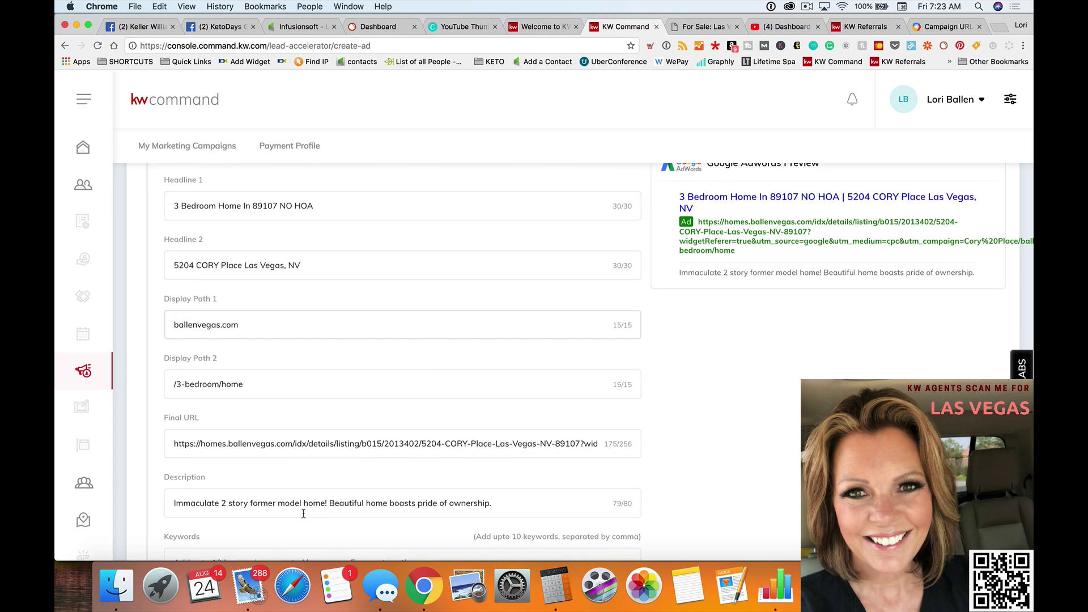
drag(260, 434, 644, 443)
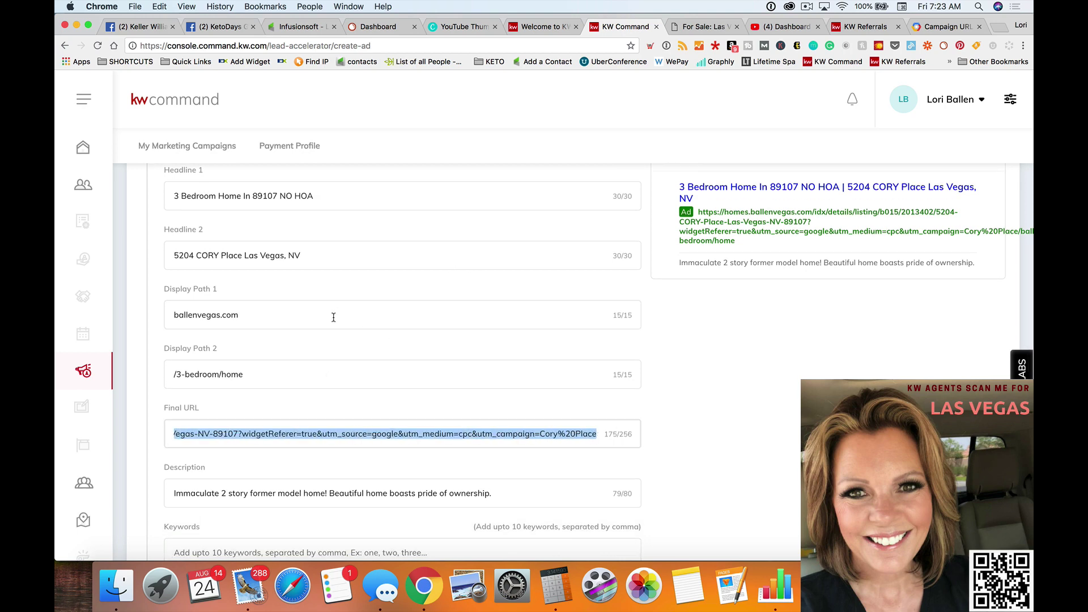
drag(272, 316, 168, 306)
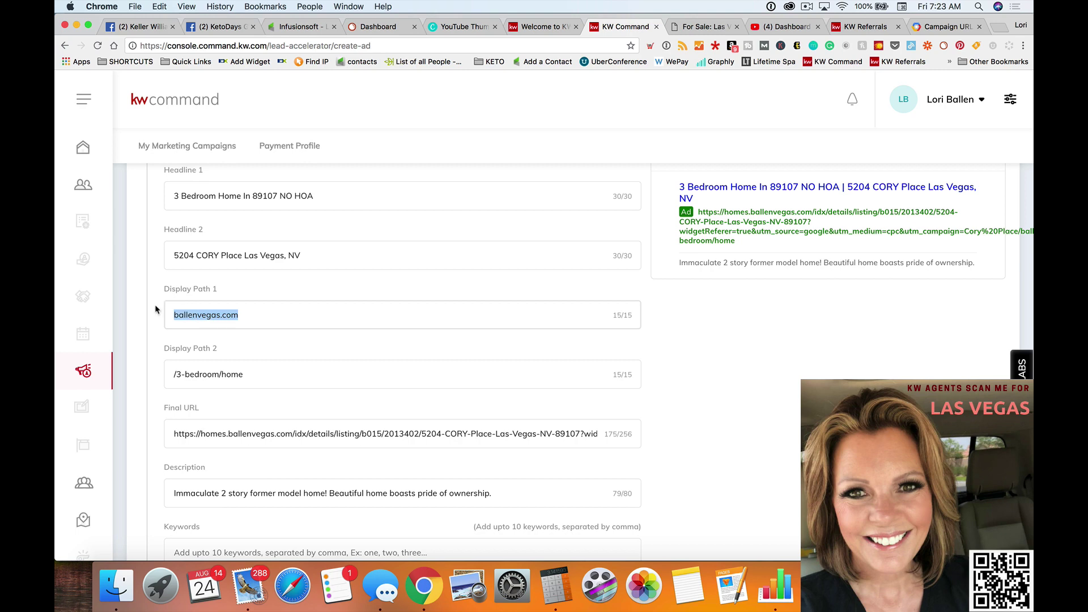
drag(272, 375, 124, 362)
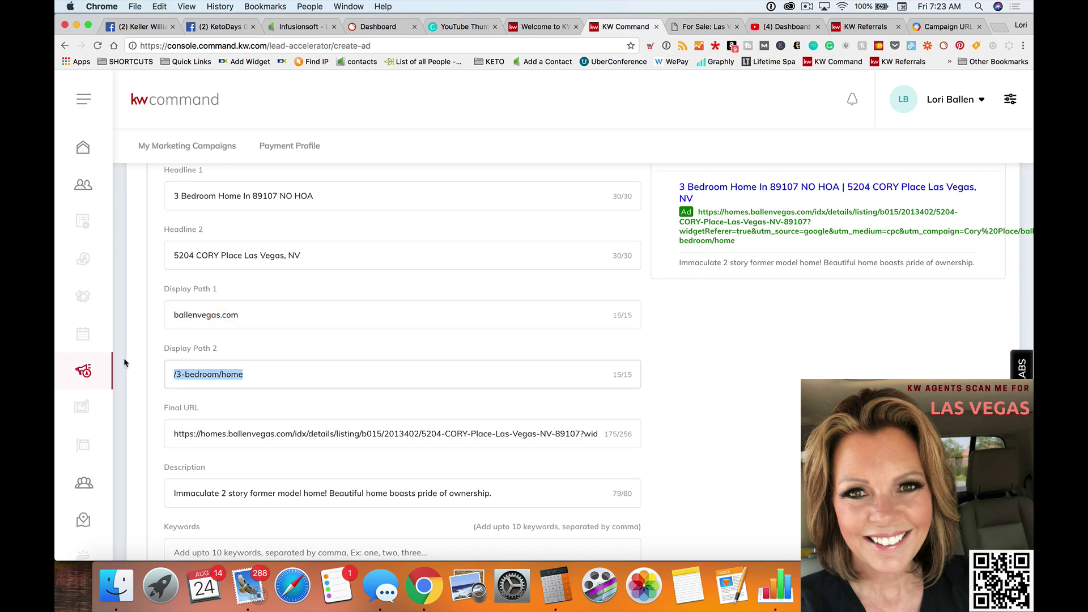
click(279, 377)
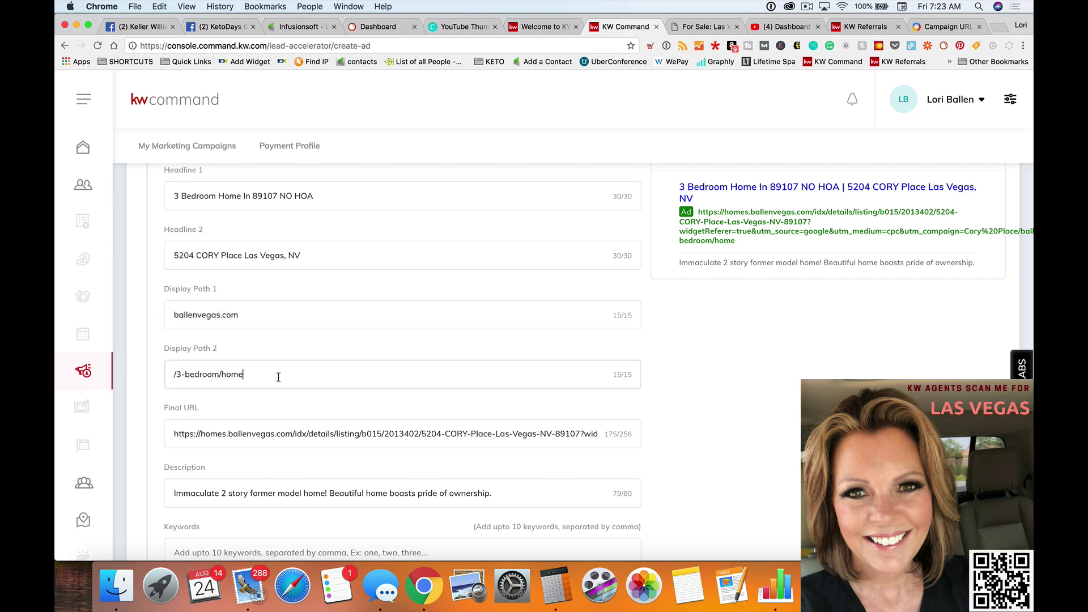
key(BackSpace)
key(BackSpace)
key(BackSpace)
key(BackSpace)
text(8910)
key(BackSpace)
key(BackSpace)
key(BackSpace)
key(BackSpace)
key(BackSpace)
key(BackSpace)
key(BackSpace)
text(/)
text(89107)
scroll(265, 369, down, 2)
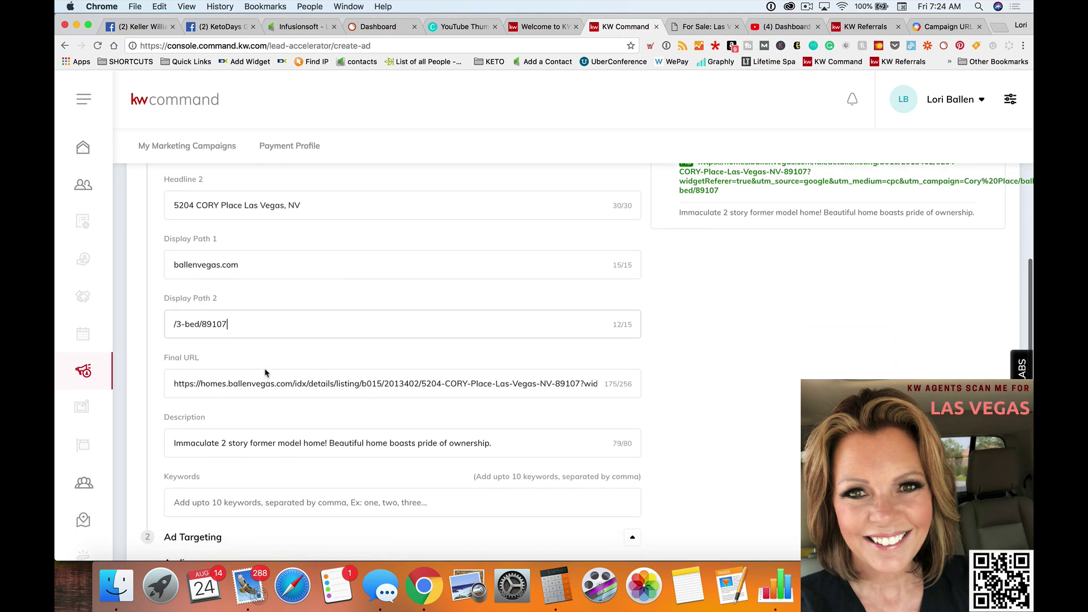
scroll(251, 318, down, 1)
scroll(243, 434, down, 2)
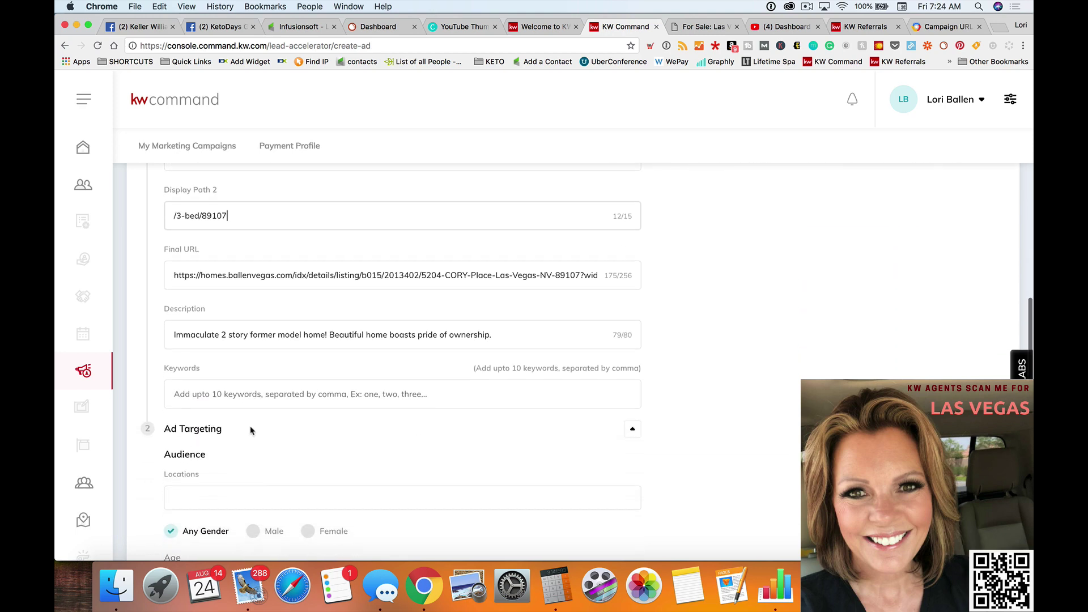
scroll(241, 396, down, 2)
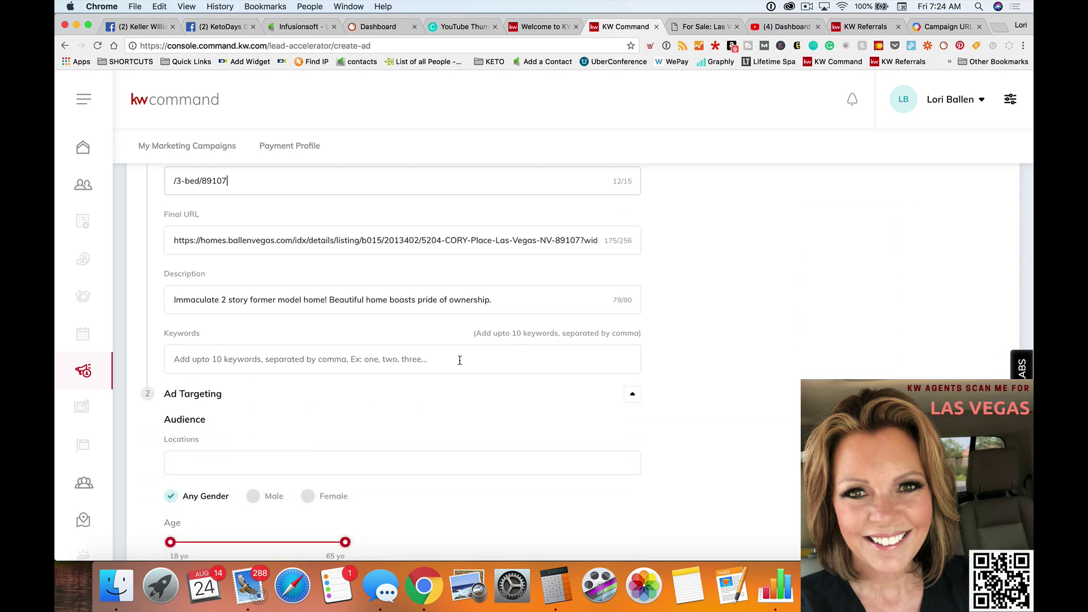
click(225, 357)
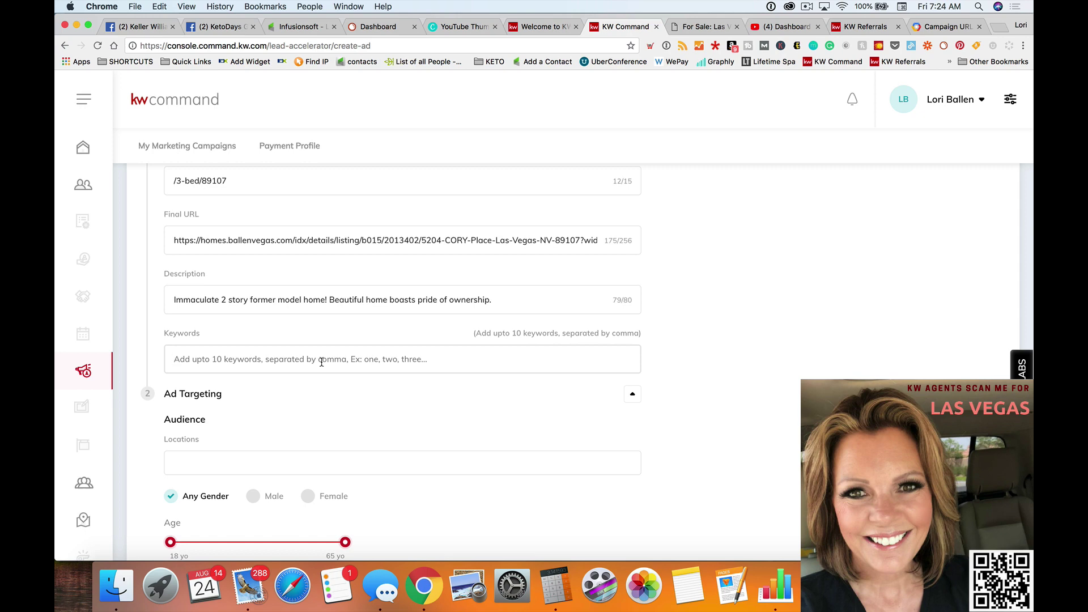
Enter keywords: 3 bedroom las vegas, 3 bedroom 89107, las vegas home no hoa, las vegas home under 300k
text(3 bedroo)
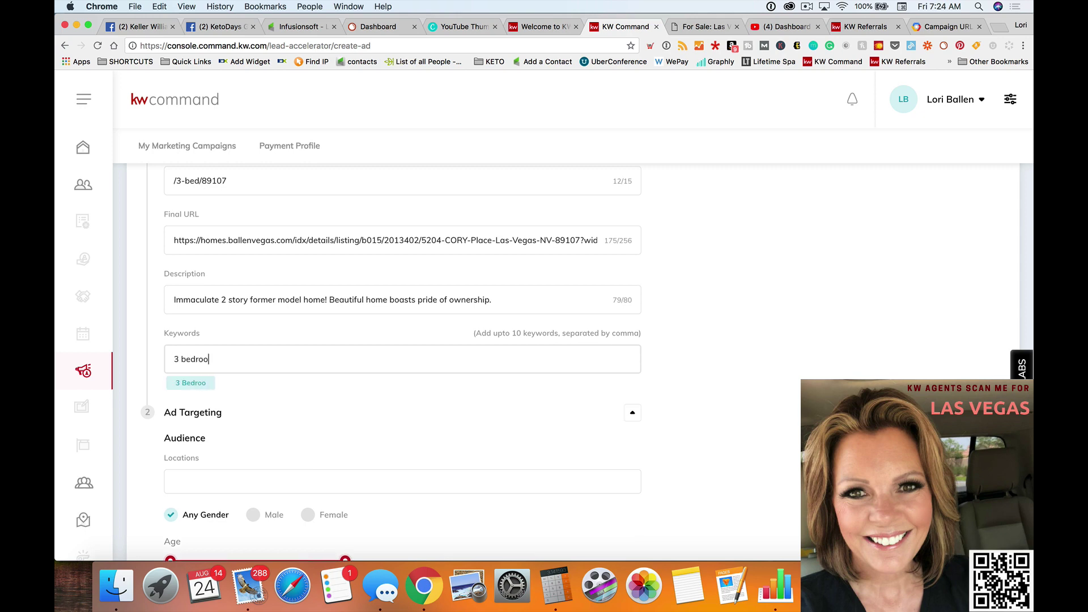
text(m)
scroll(389, 405, down, 2)
scroll(389, 404, down, 2)
scroll(389, 405, up, 4)
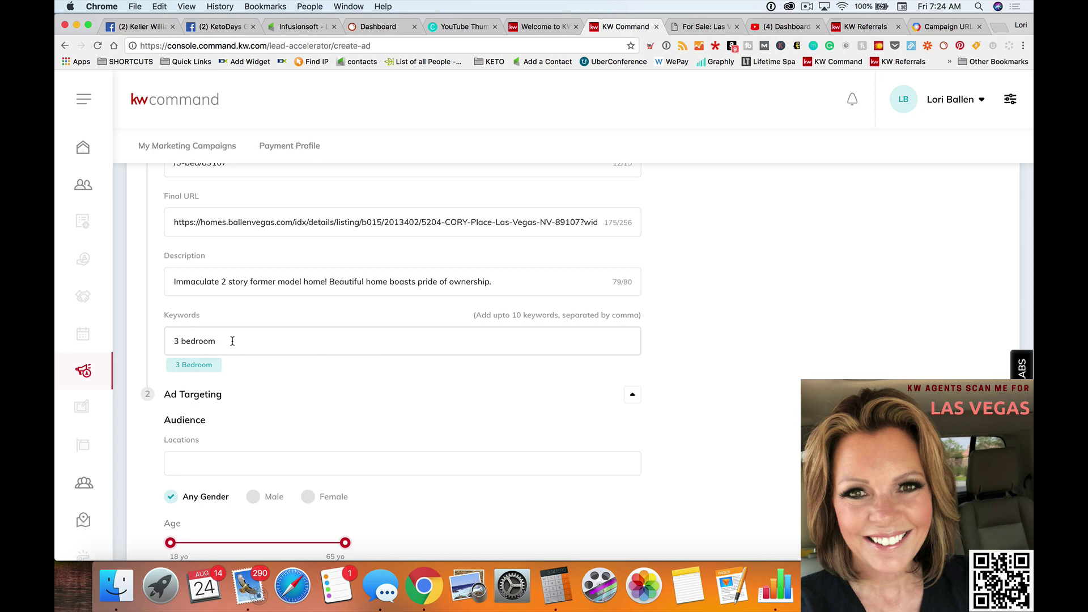
text(las v)
text(egas,)
text( 3)
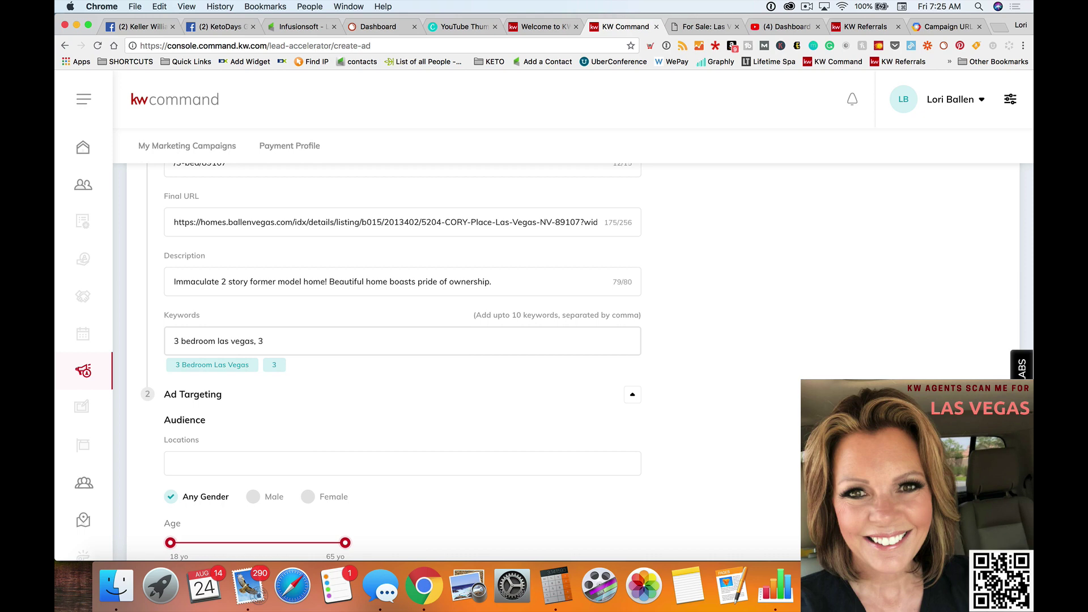
key(BackSpace)
text(3 bedroom 89)
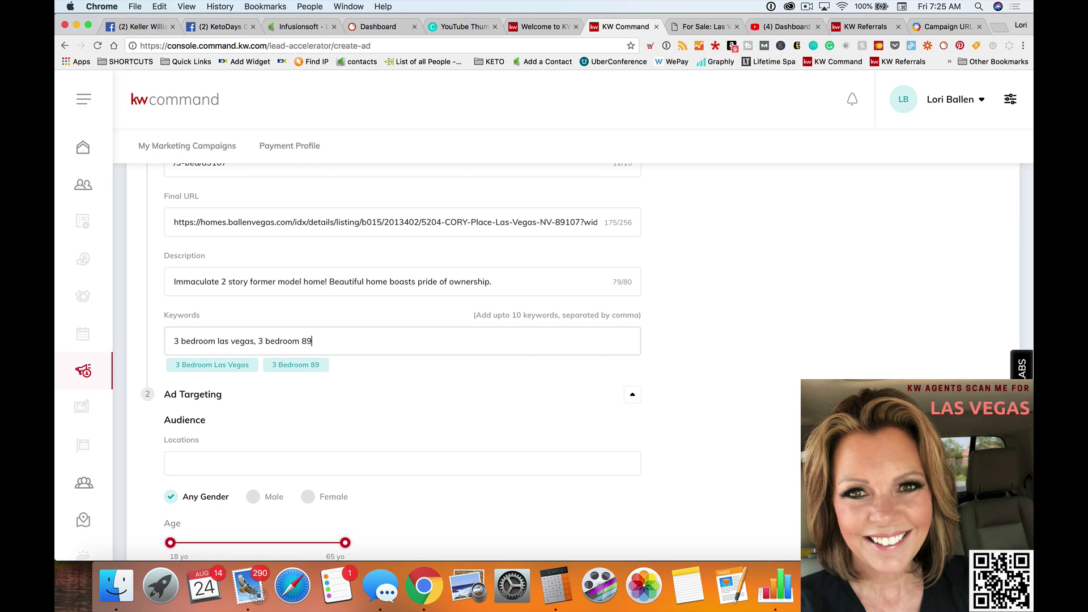
text(107,)
text( las)
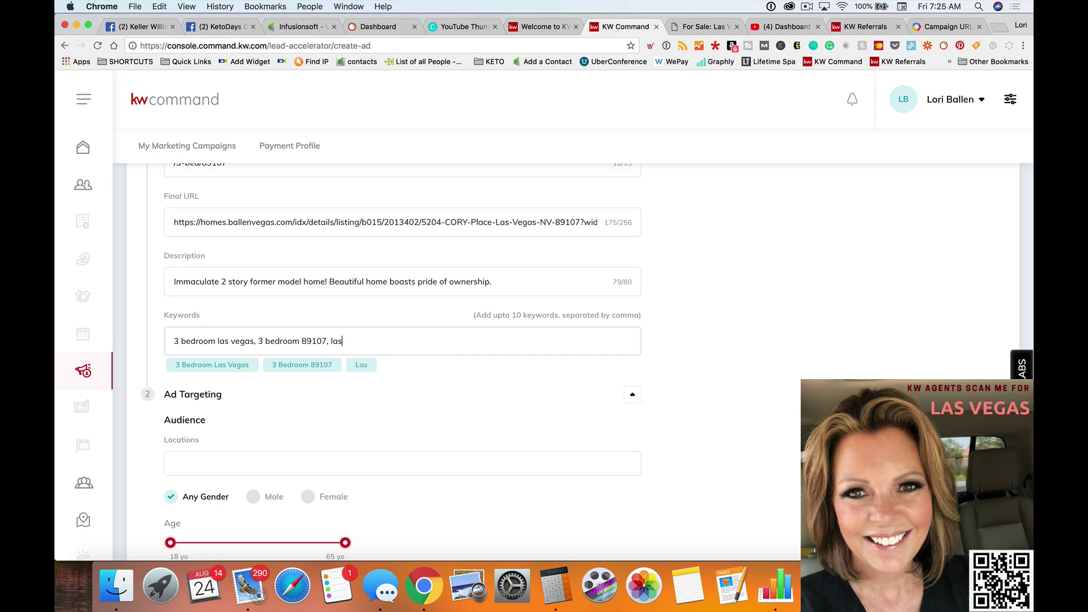
text( vegas home)
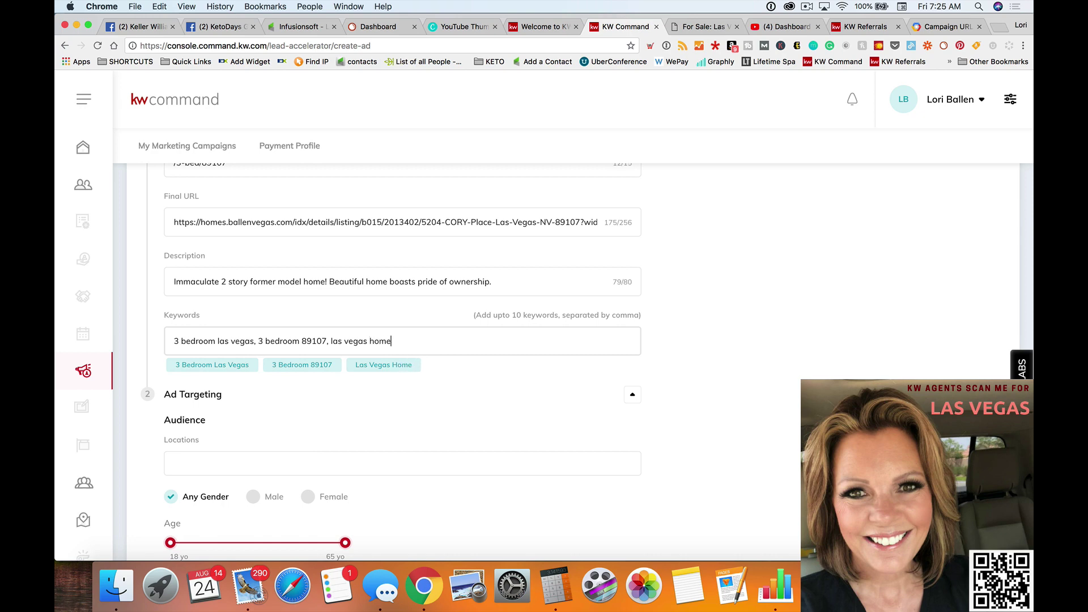
text( no hoa, )
text(las )
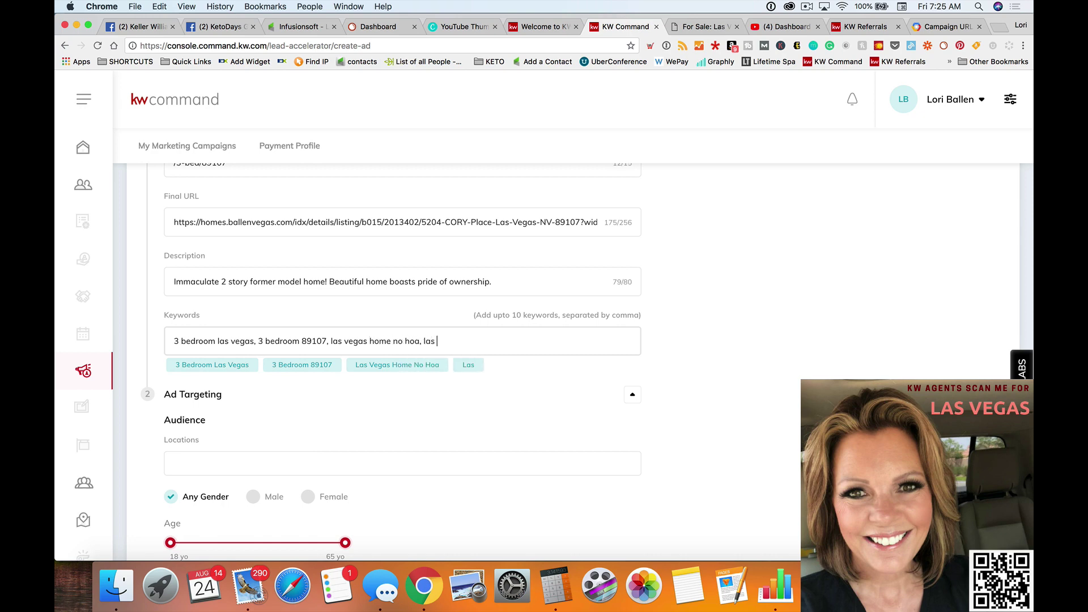
text(vegas home )
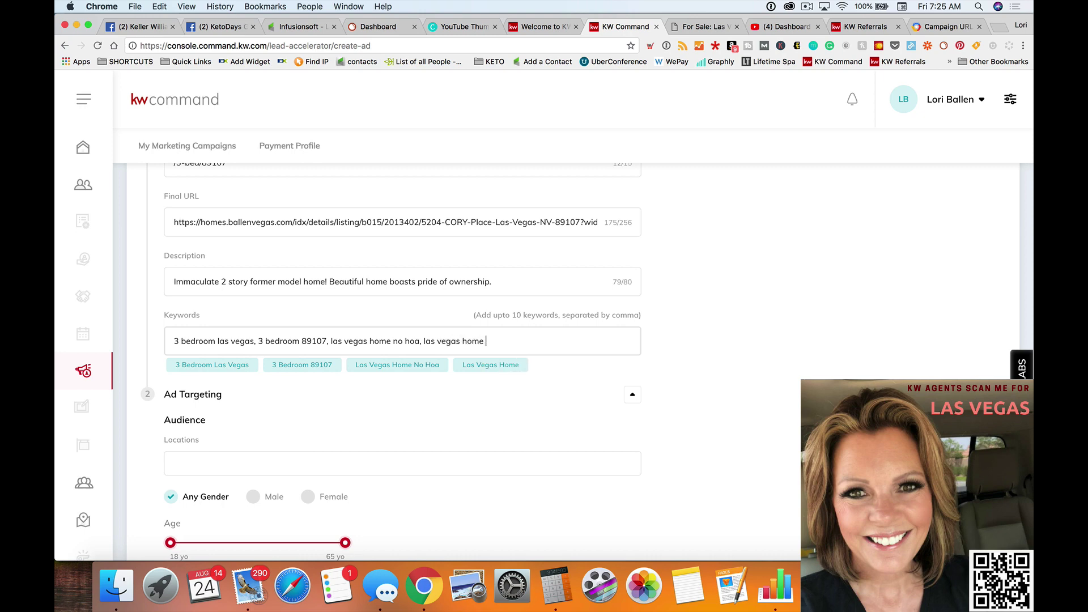
text(under 300)
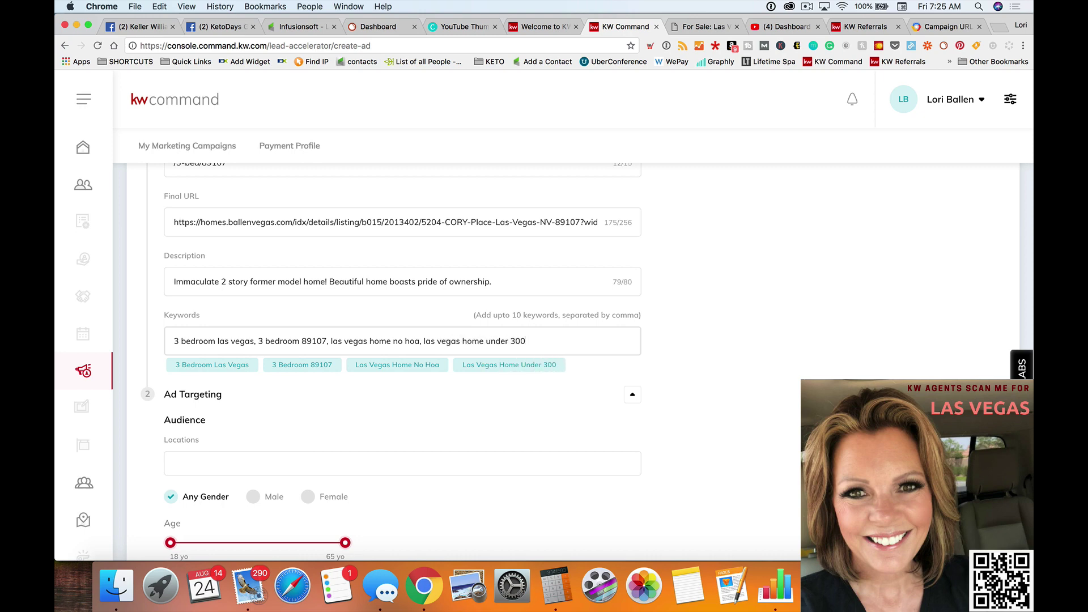
text(k,)
Add keywords 'home for sale in 89107' and Las Vegas homes at 290000 and 300000, without $ or commas
text(home for sa)
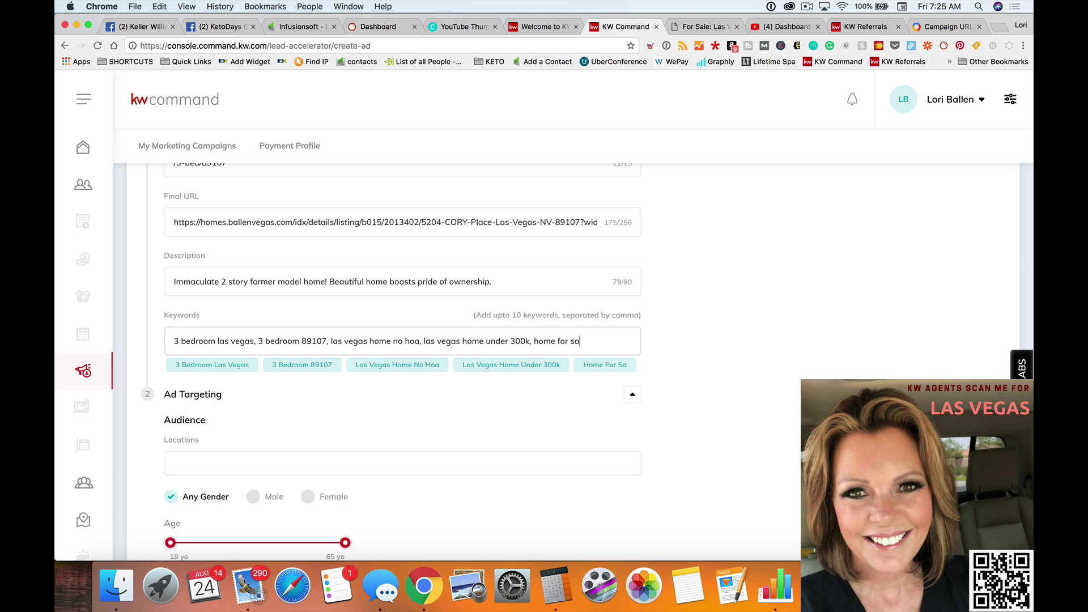
text(le in 89107)
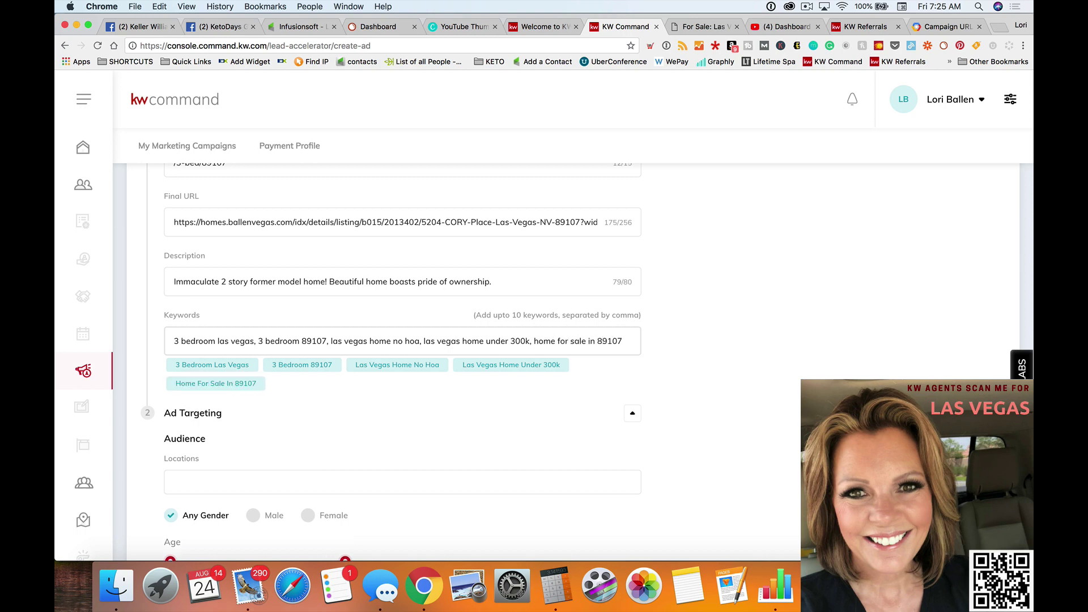
text(home for sale i)
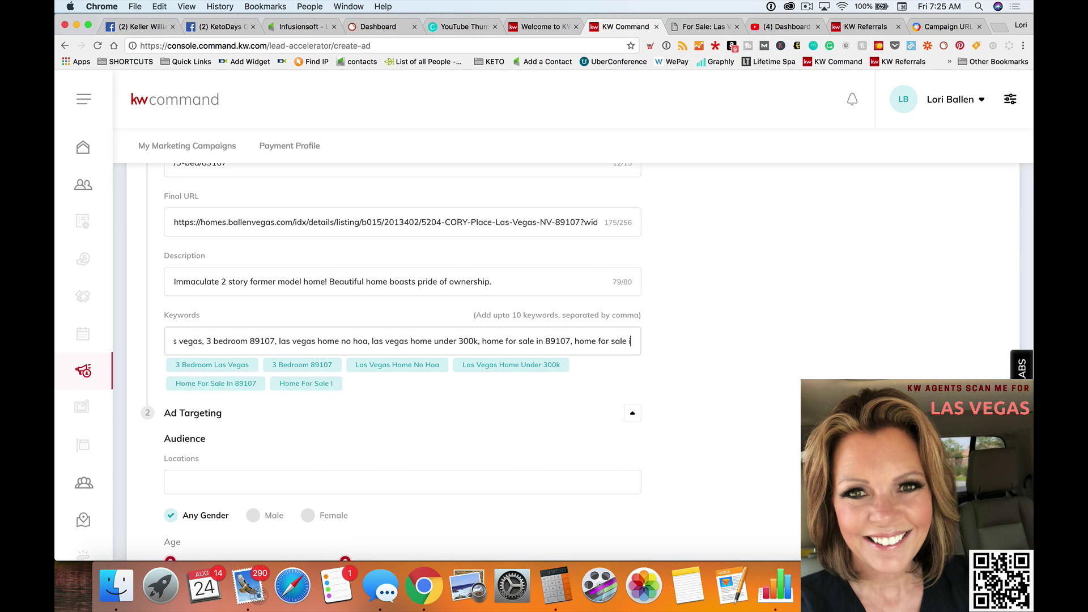
text(n las vegas)
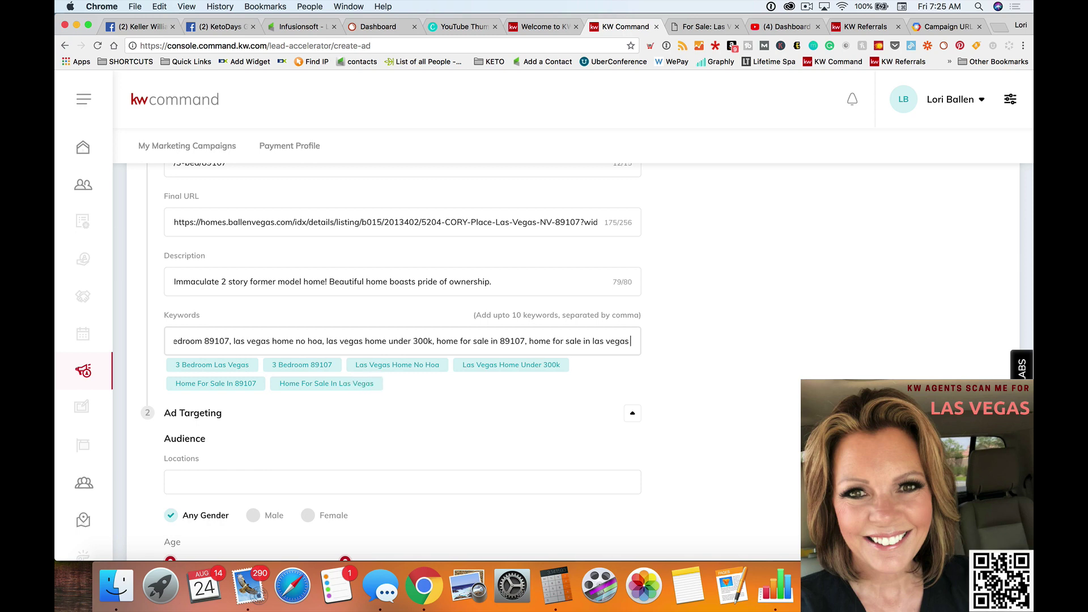
text( $290)
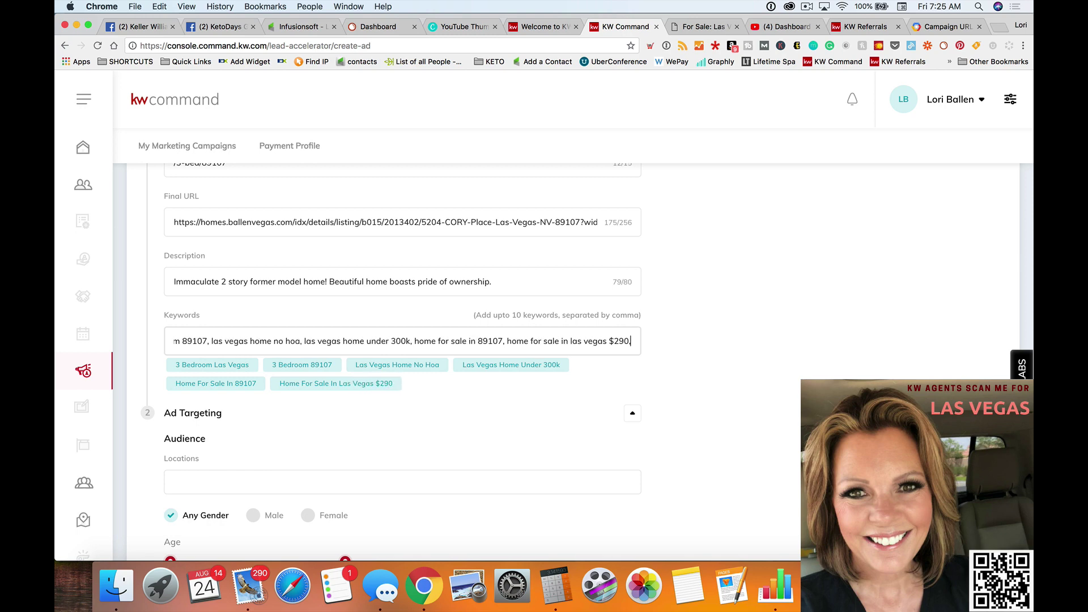
text(,000,)
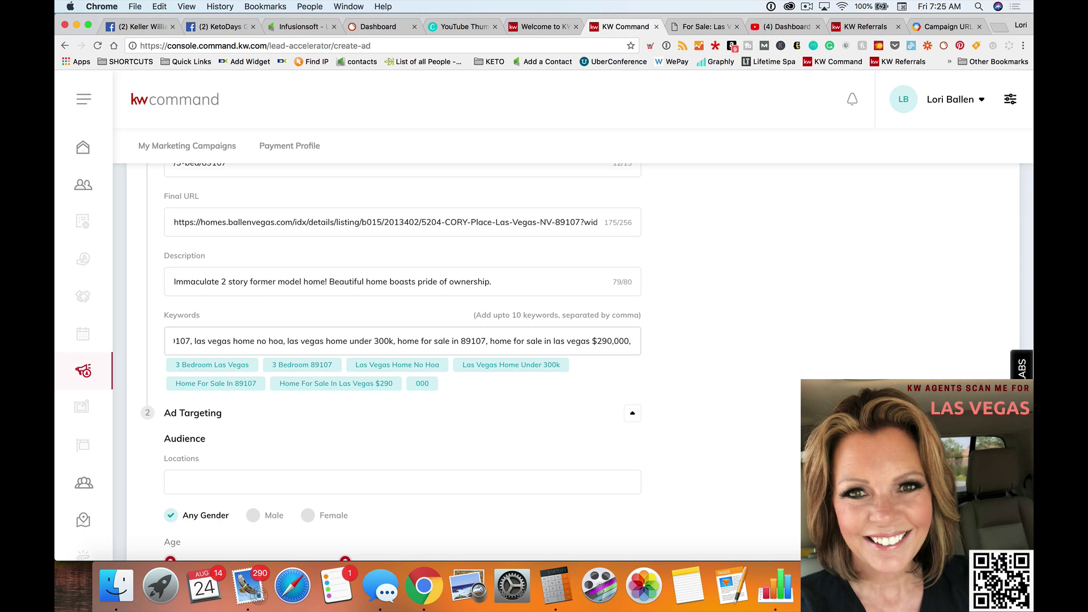
text( Home)
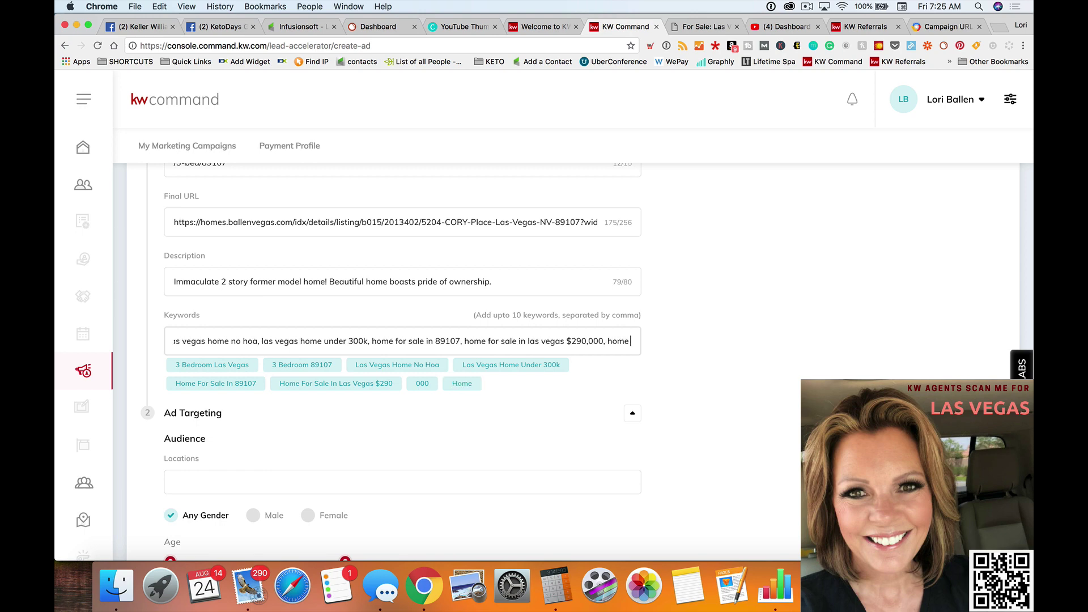
text( in las vegas)
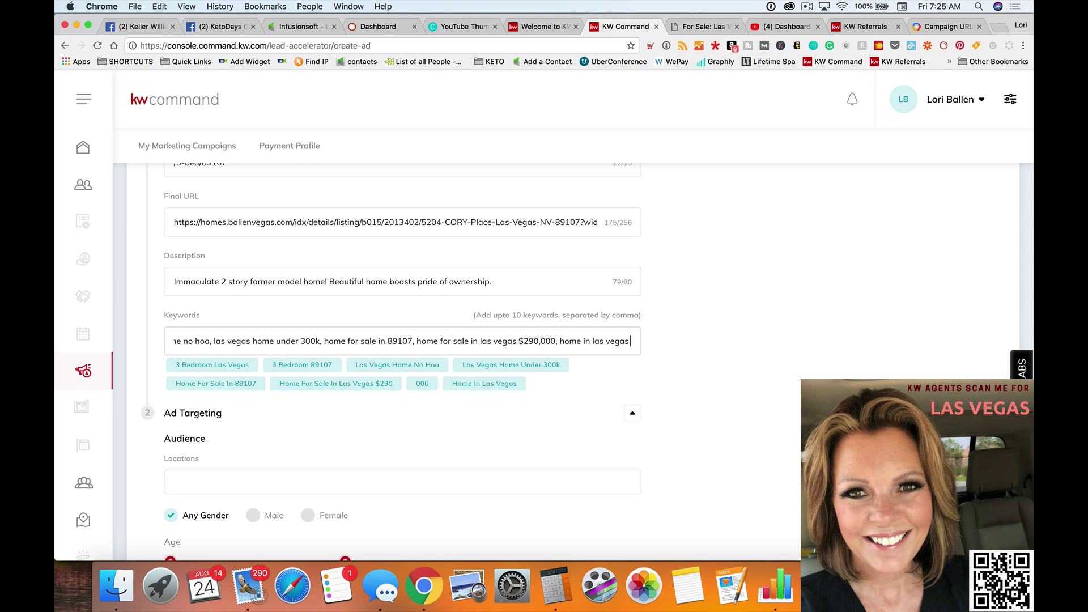
text( $300,0)
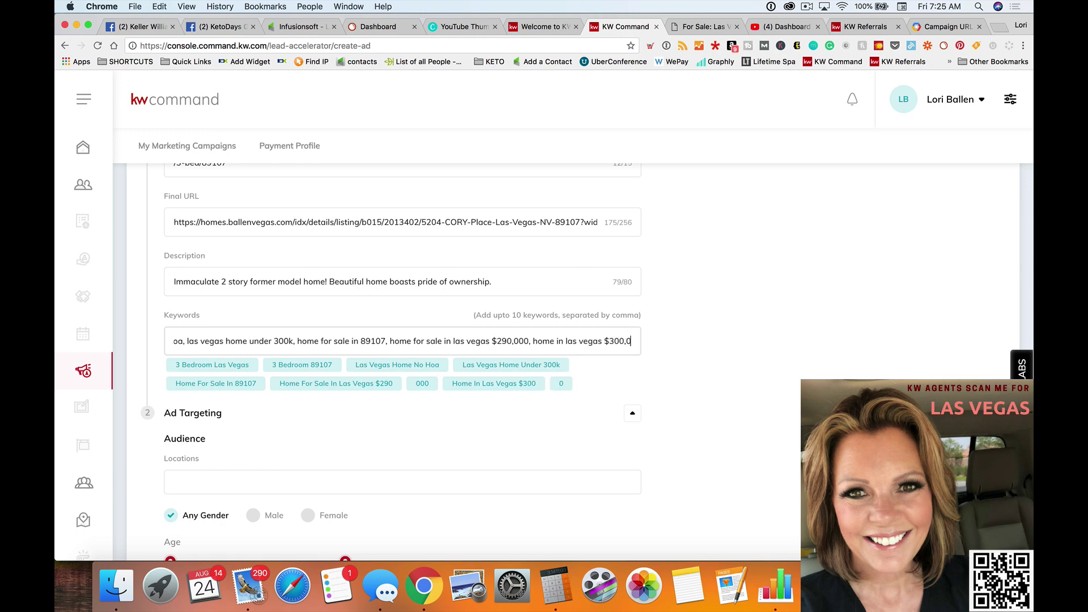
text(00)
key(BackSpace)
key(BackSpace)
key(BackSpace)
key(BackSpace)
key(BackSpace)
key(BackSpace)
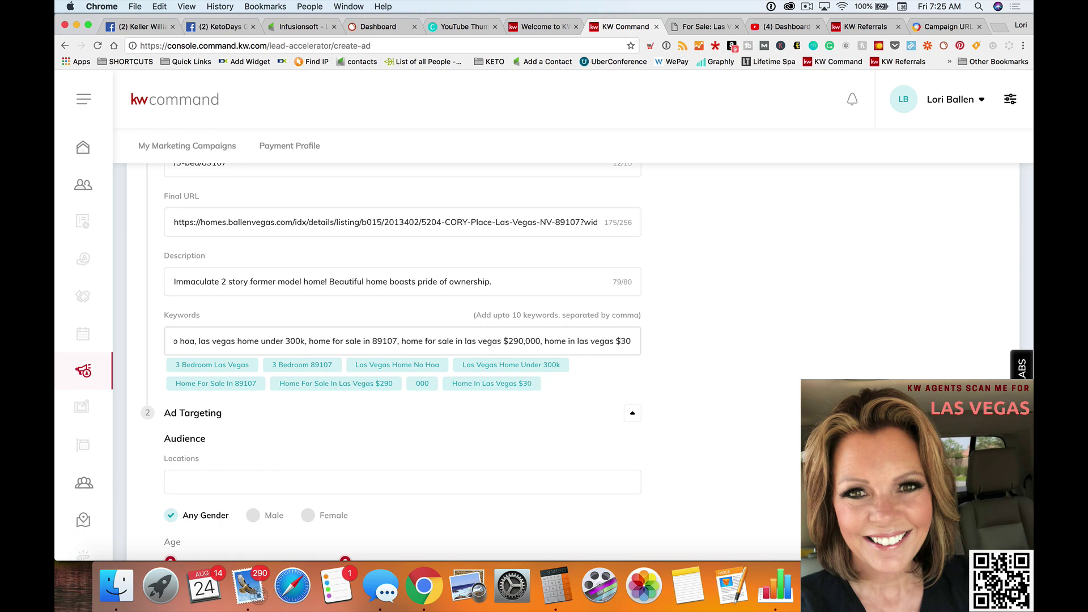
key(BackSpace)
key(BackSpace)
text(300,00)
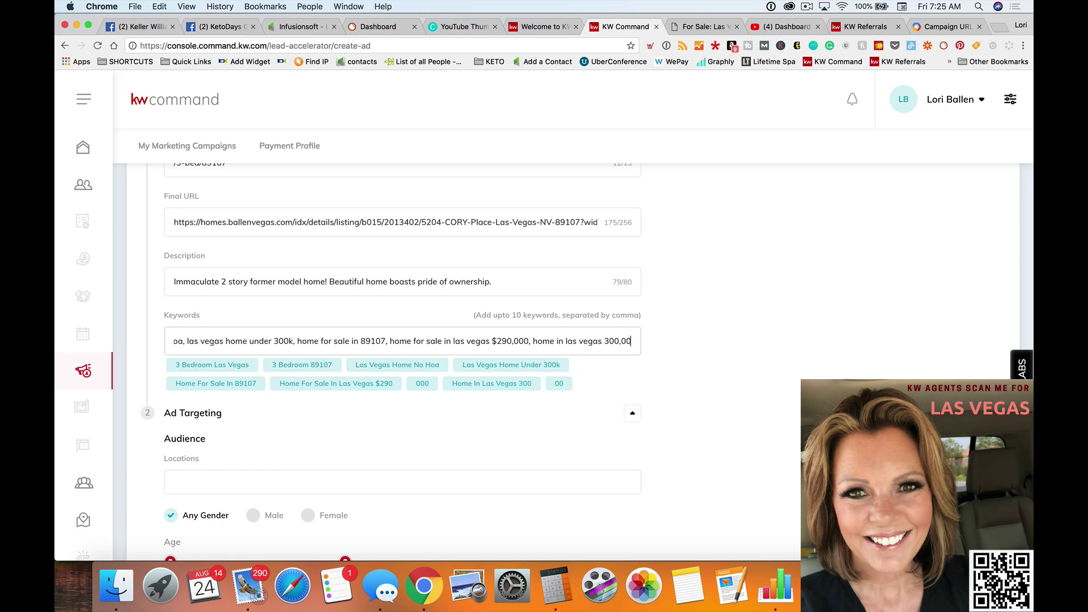
text(0)
click(490, 341)
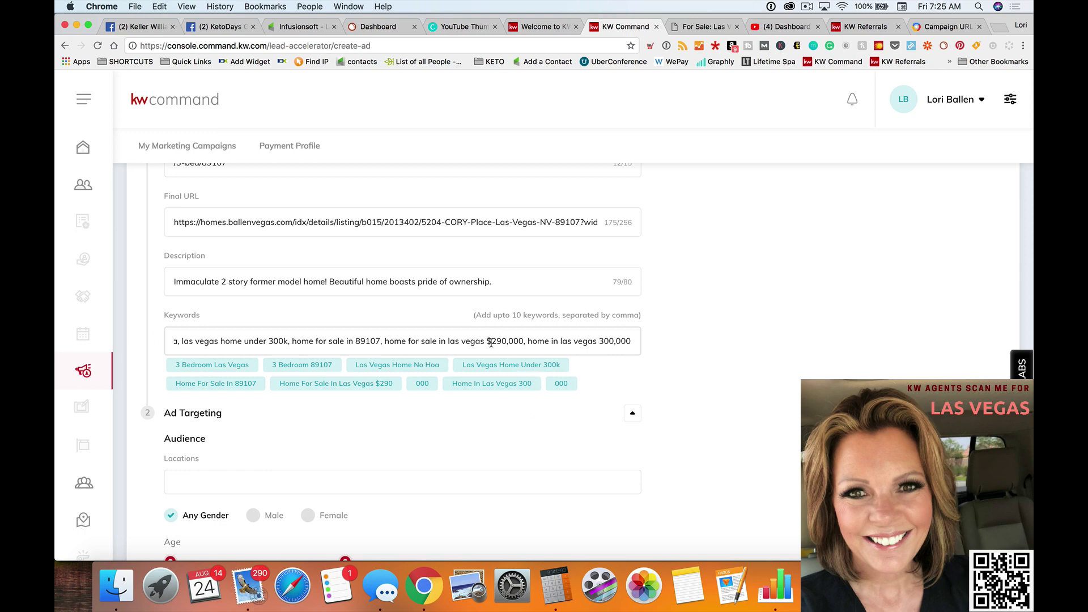
key(BackSpace)
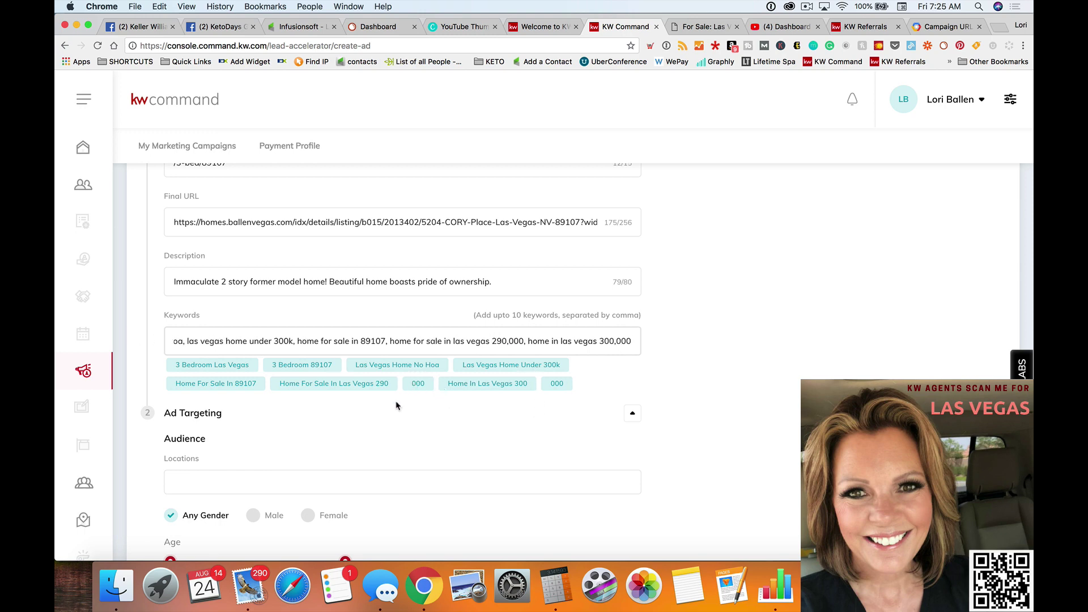
click(511, 342)
key(BackSpace)
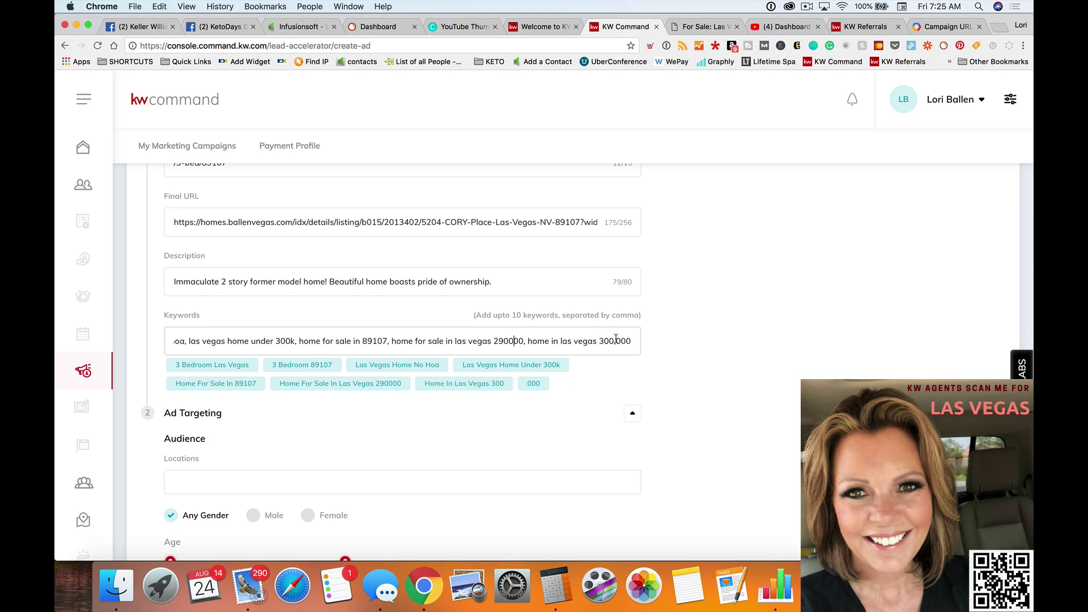
click(616, 340)
key(BackSpace)
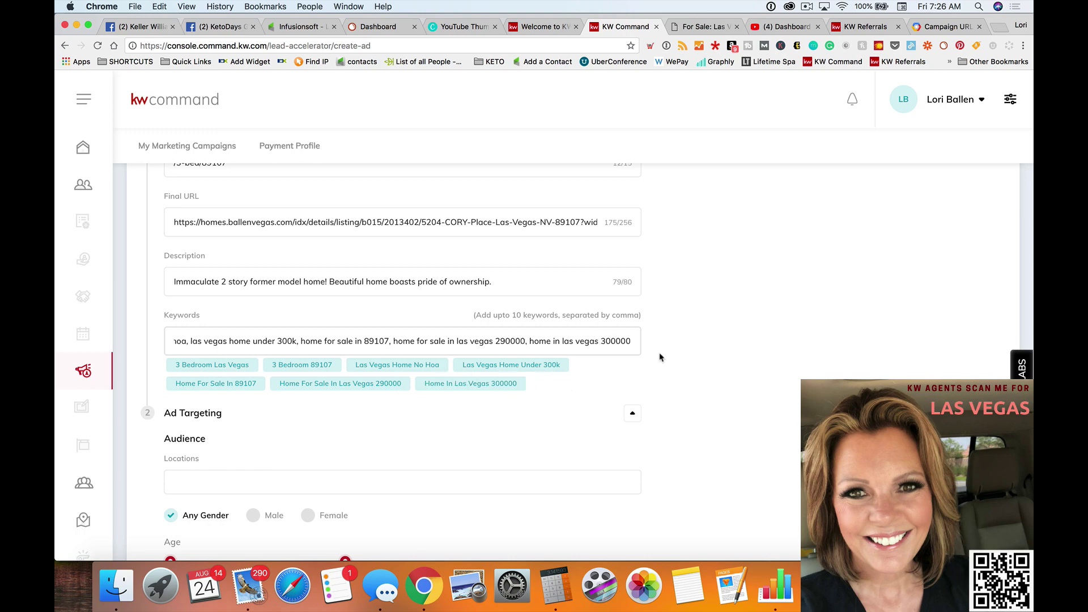
key(Right)
key(Right)
key(Right)
Append 'keller williams las vegas', '3 bed house vegas' and '89107 no hoa' keywords, fixing the typo
text(, )
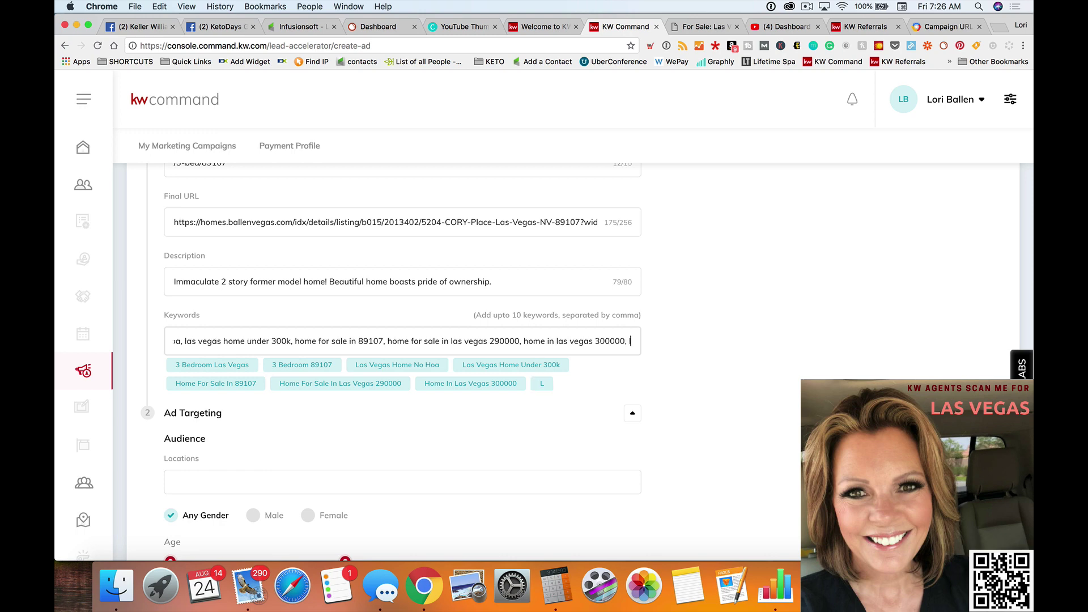
text(ke)
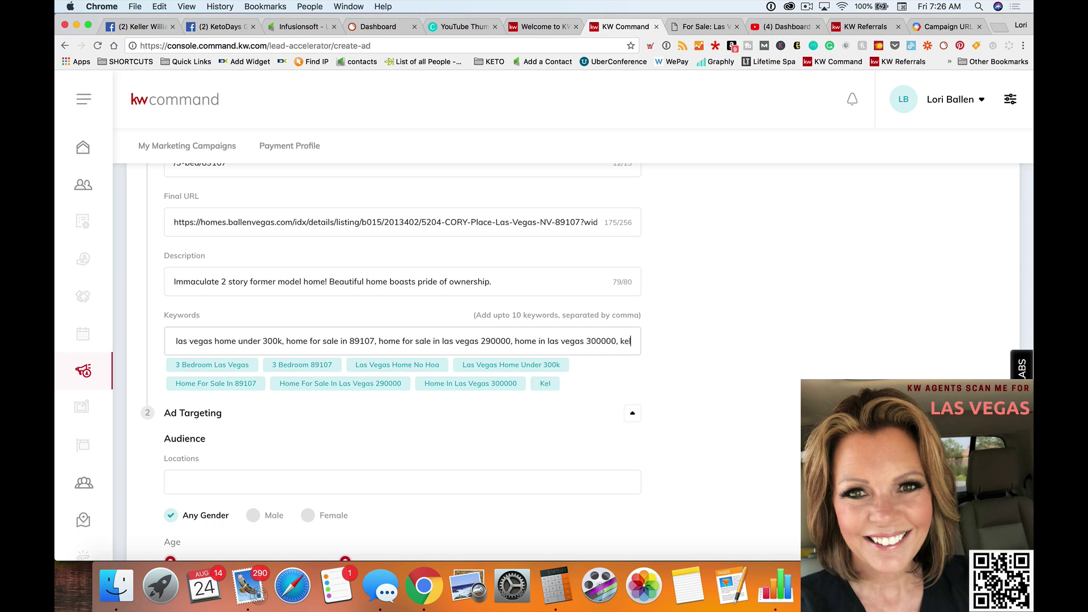
text(ller williams las)
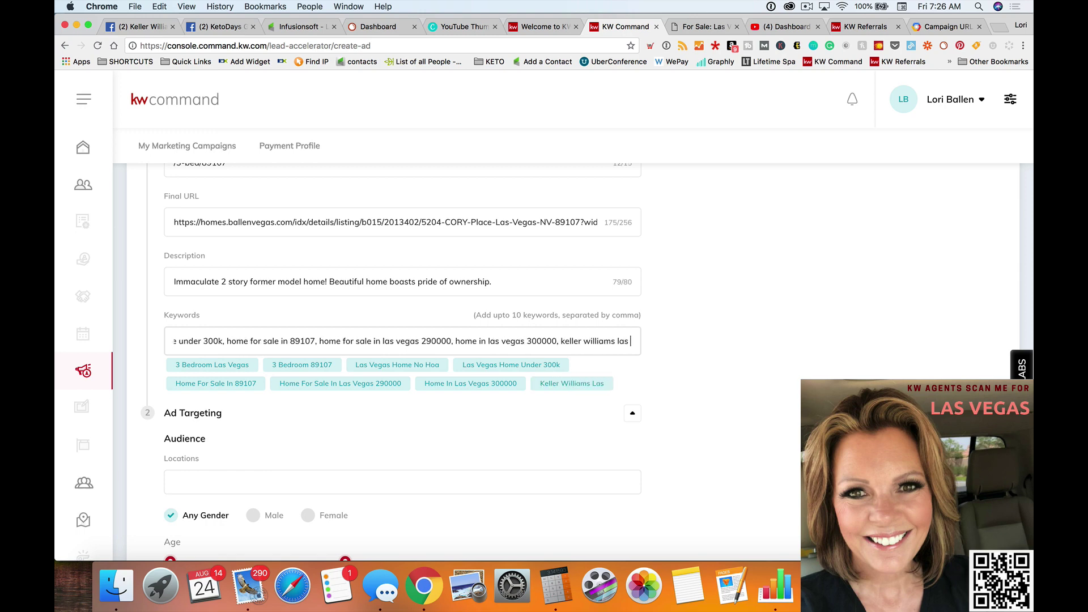
text( vegas)
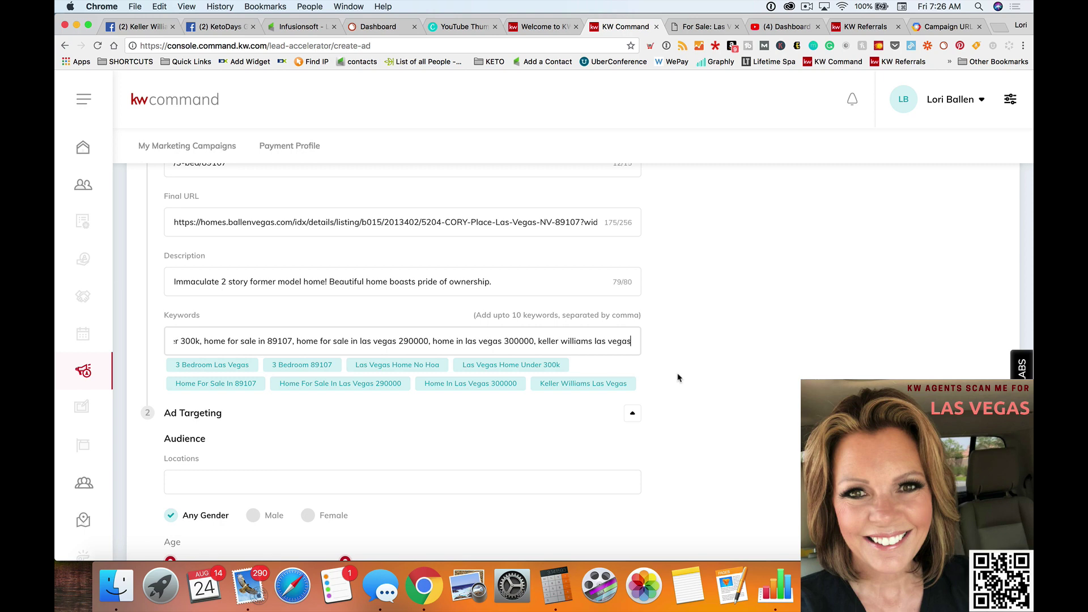
text(,)
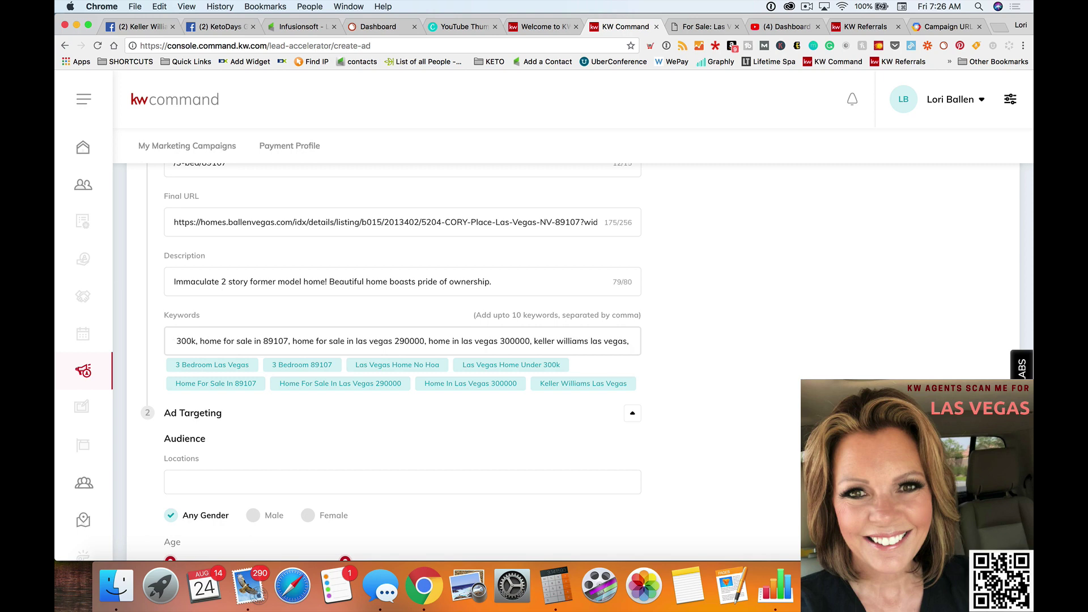
text( 3 bed)
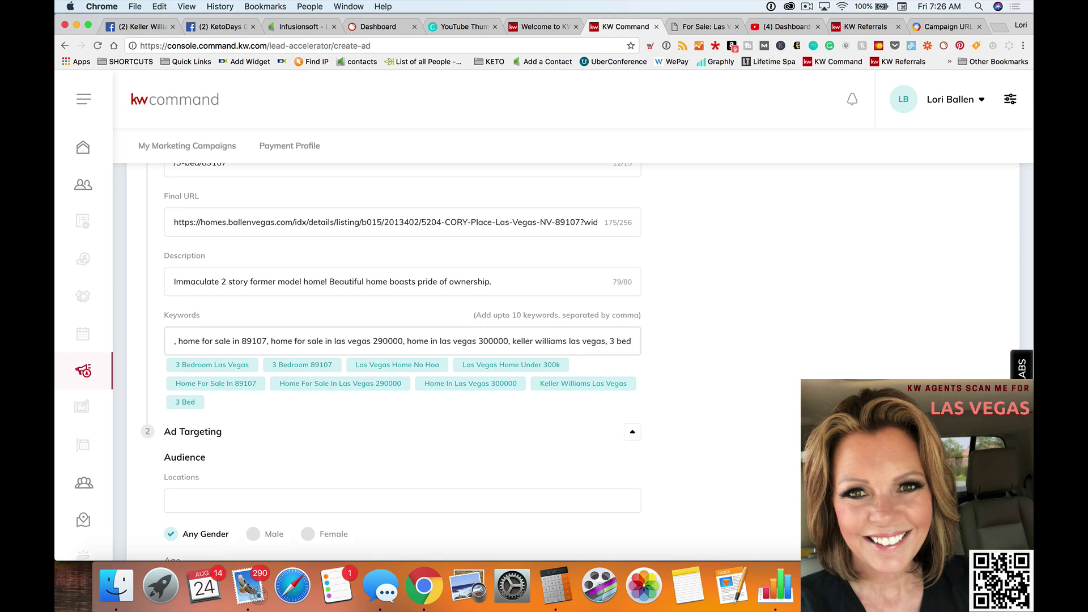
text( house)
text( ve)
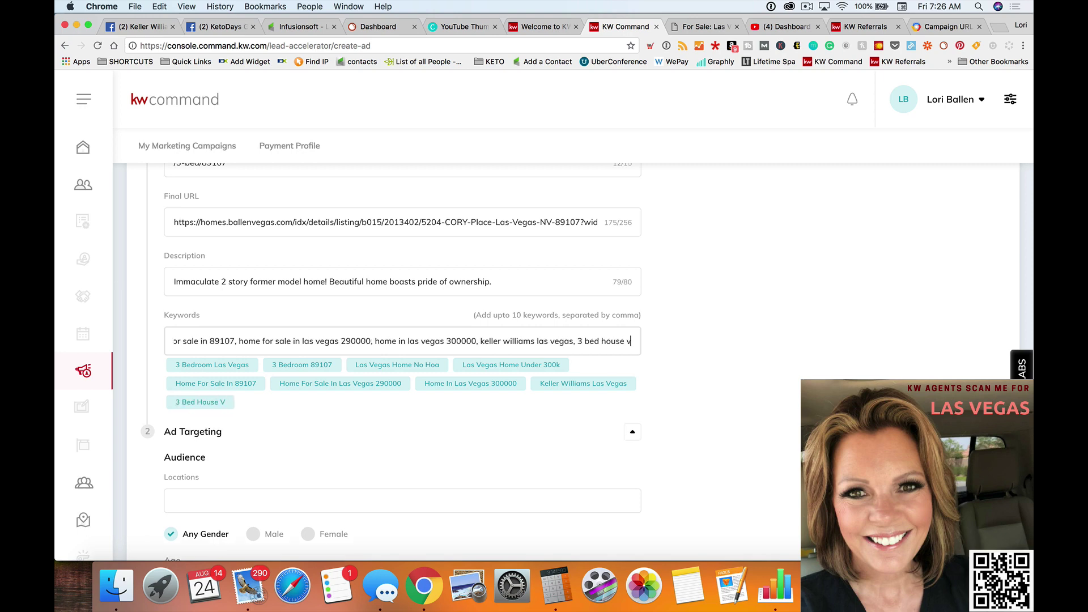
text(gas,)
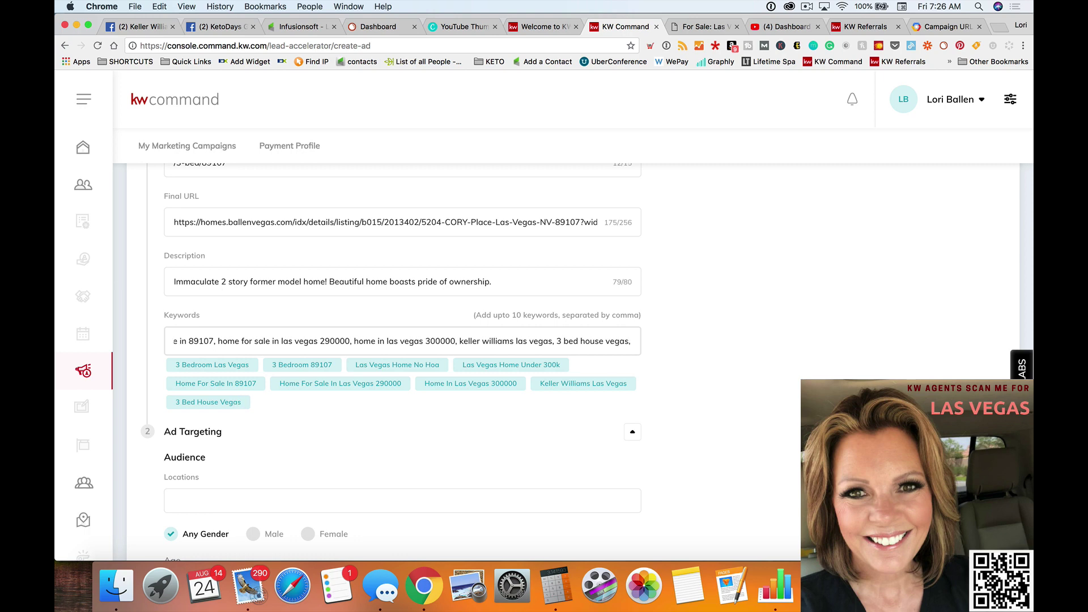
text( 89107)
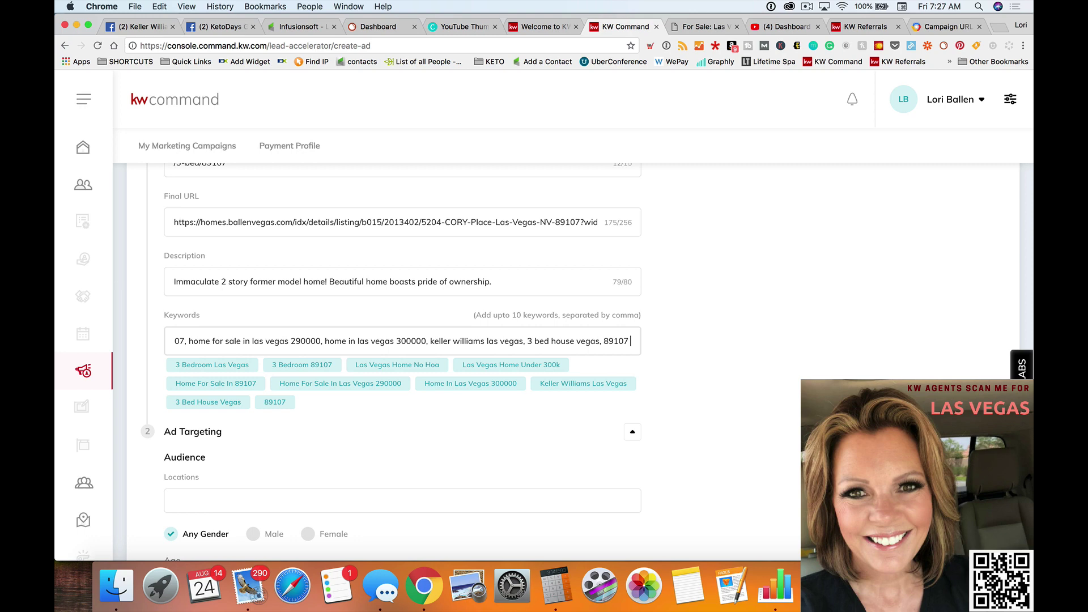
text( no hoa)
key(BackSpace)
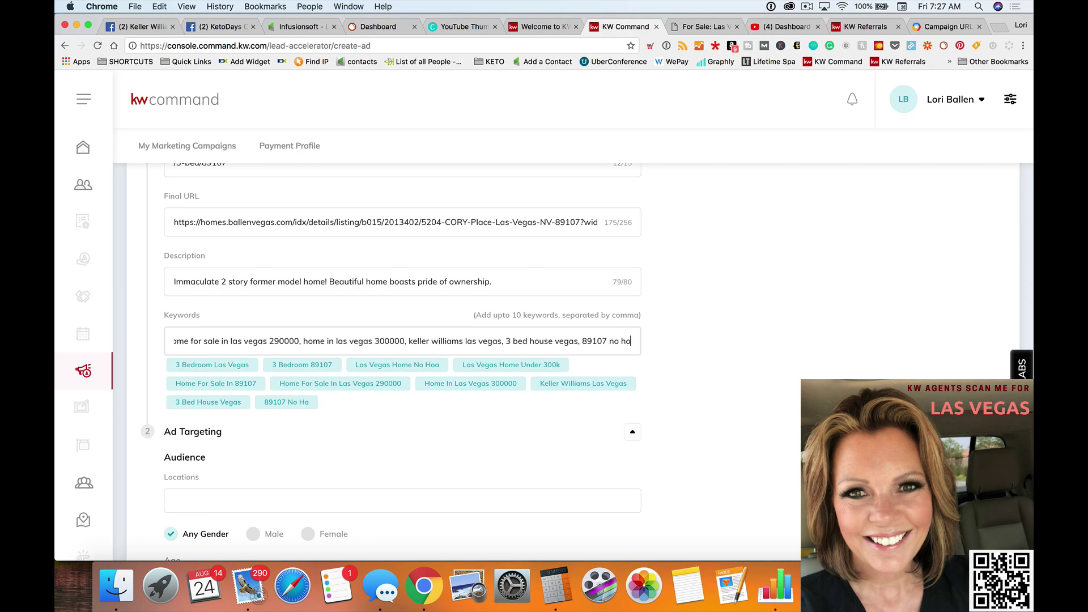
key(BackSpace)
text(oa)
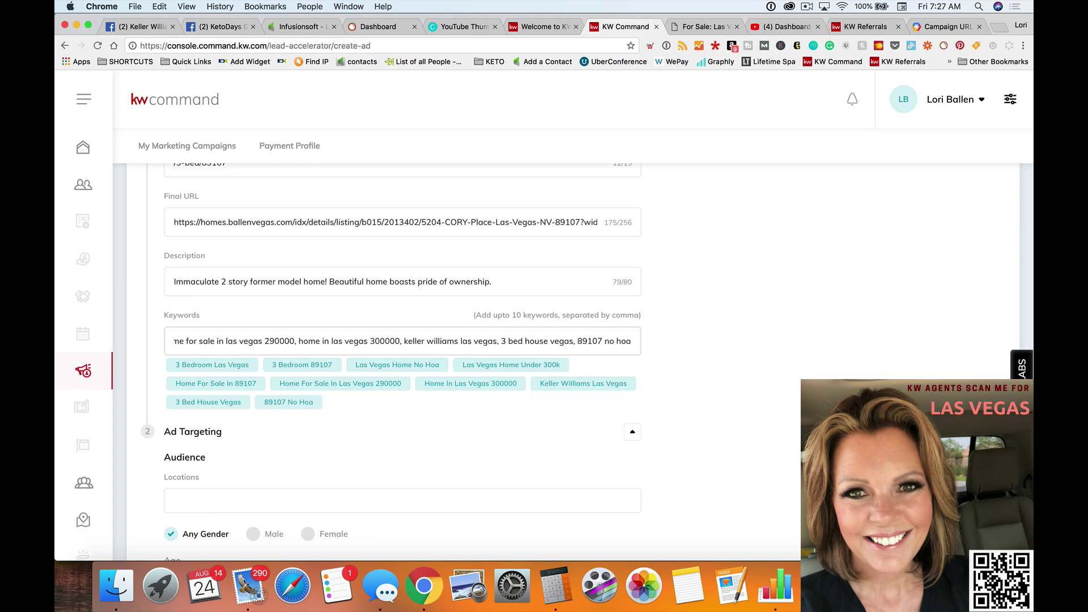
scroll(552, 358, down, 2)
scroll(552, 357, down, 3)
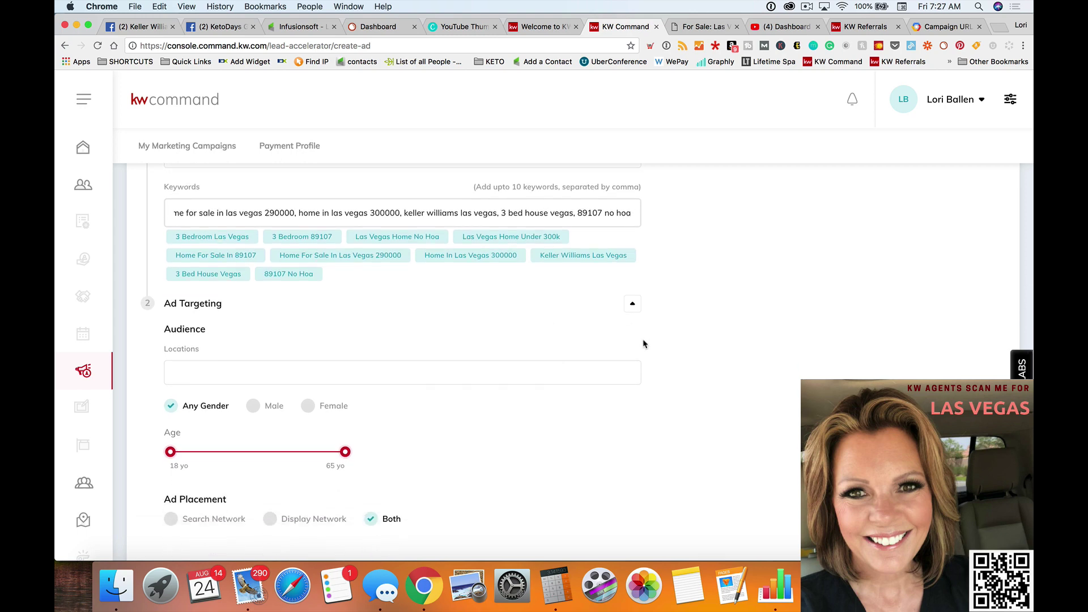
scroll(643, 343, down, 2)
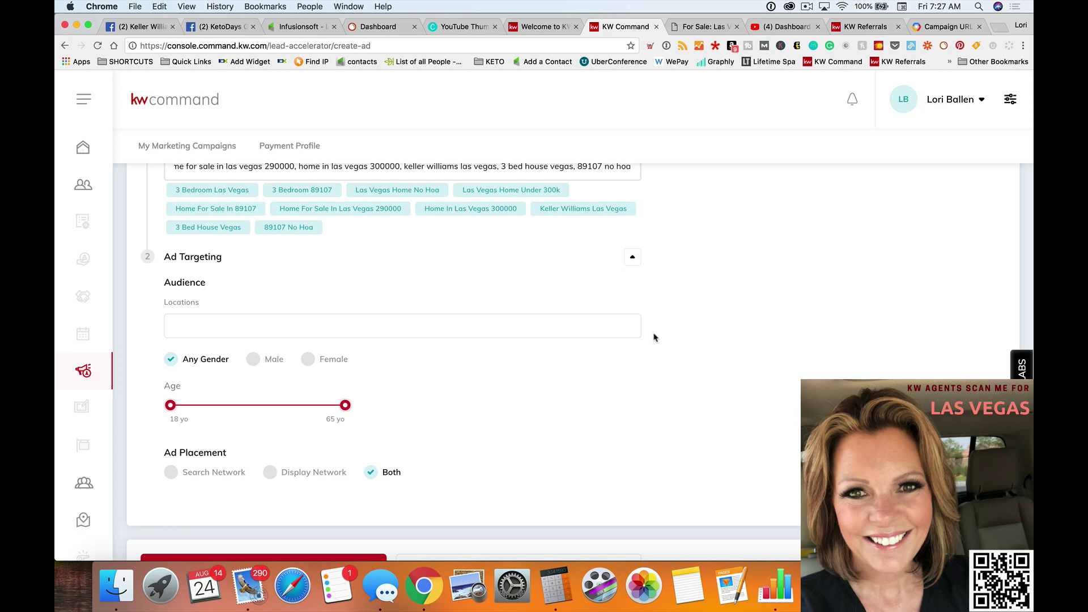
Enter 89107 as the ad's target location in place of 'las vegas' and pick it
click(212, 336)
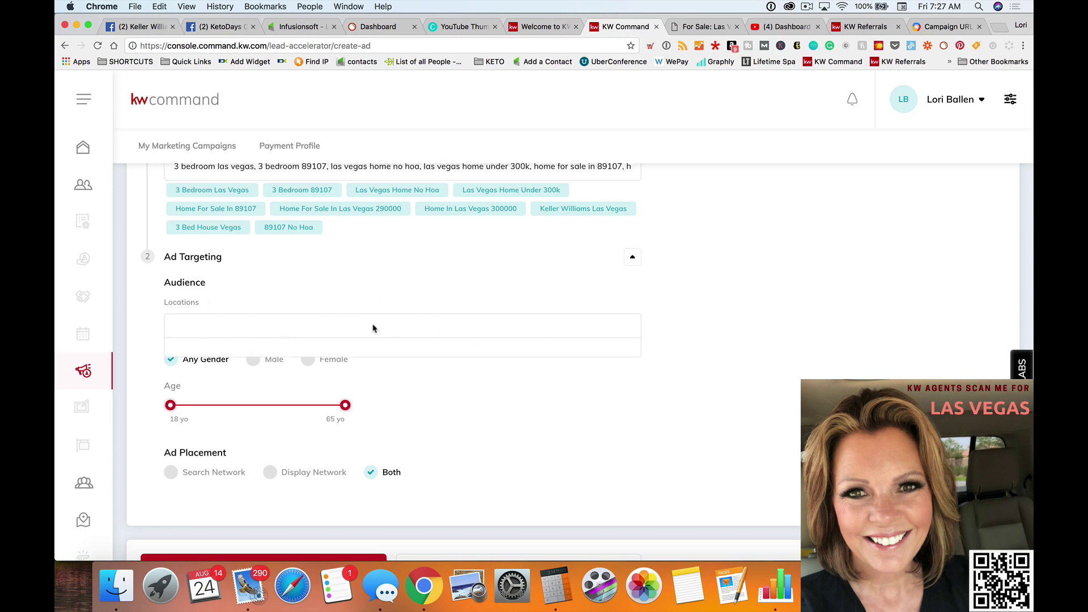
text(las v)
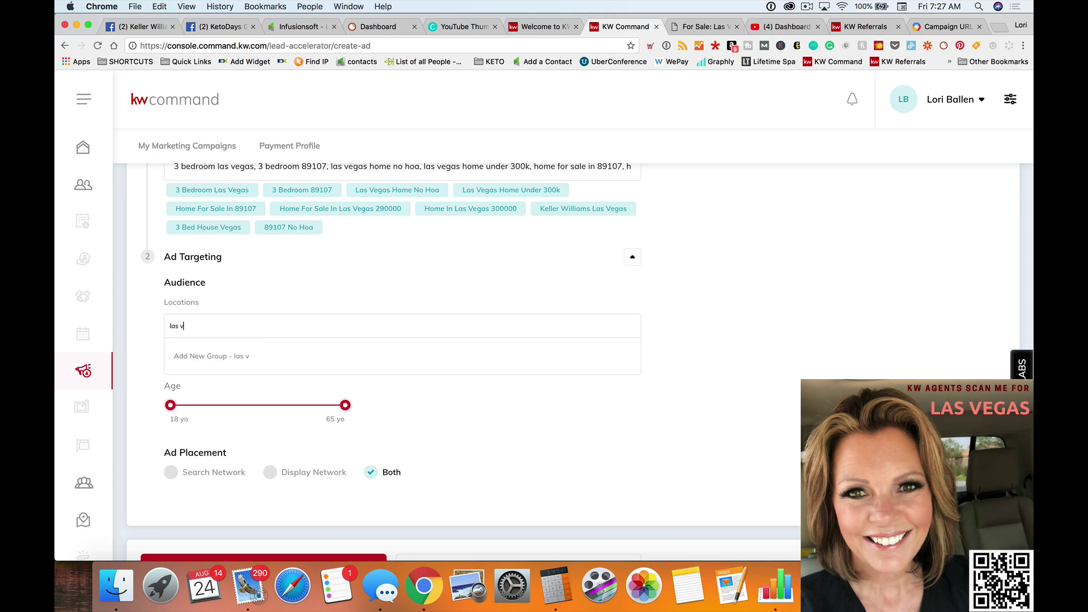
text(egas)
drag(213, 329, 159, 321)
drag(226, 327, 161, 321)
text(89207)
key(BackSpace)
key(BackSpace)
key(BackSpace)
text(107)
click(223, 356)
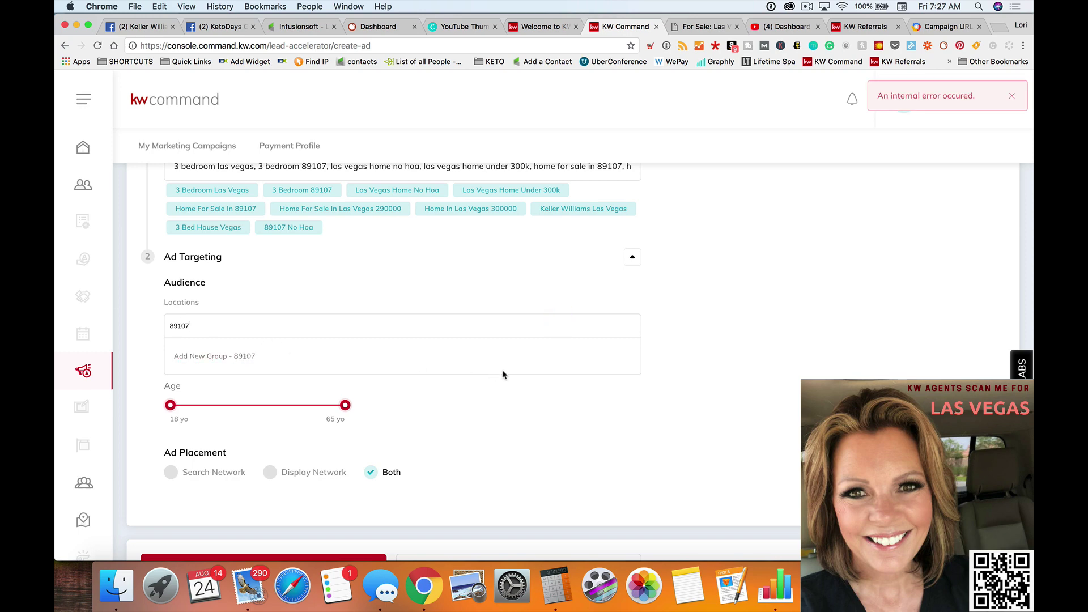
Replace the location with 'las vegas, nv' and dismiss the resulting internal error
double_click(246, 324)
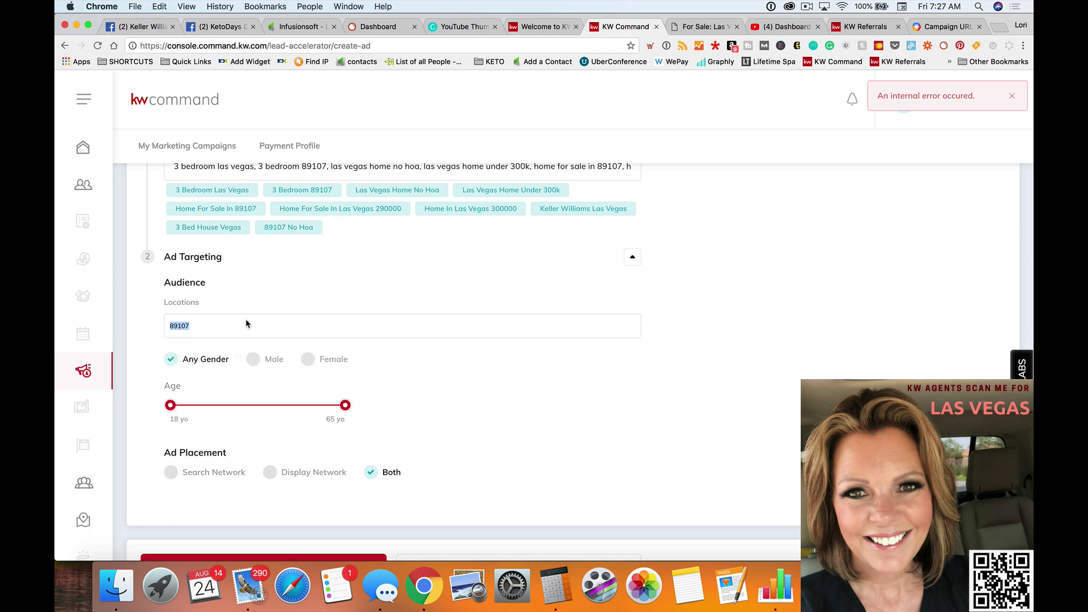
scroll(246, 324, down, 1)
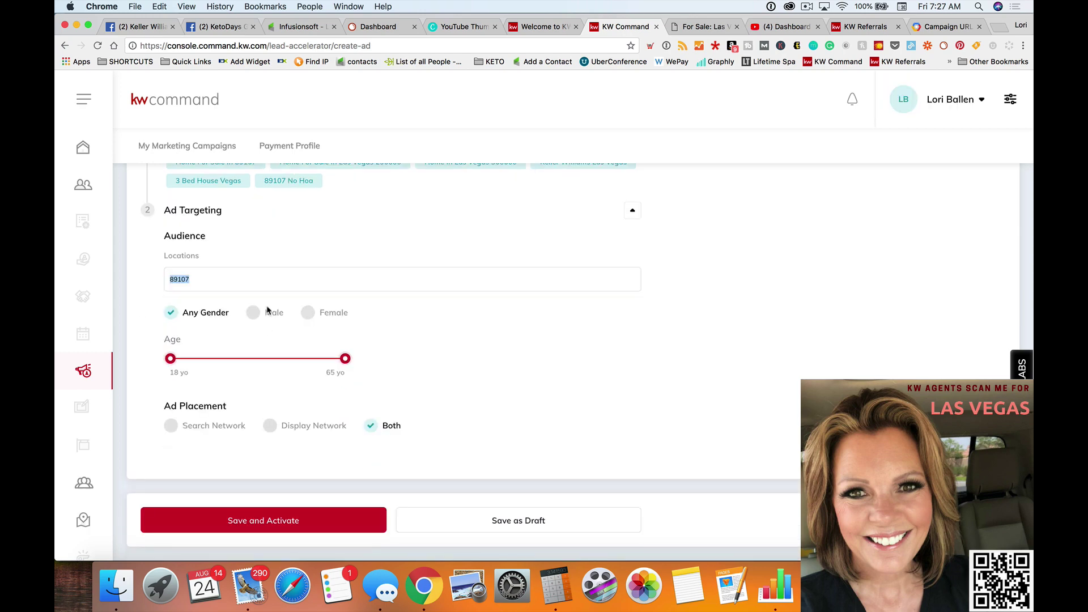
click(214, 281)
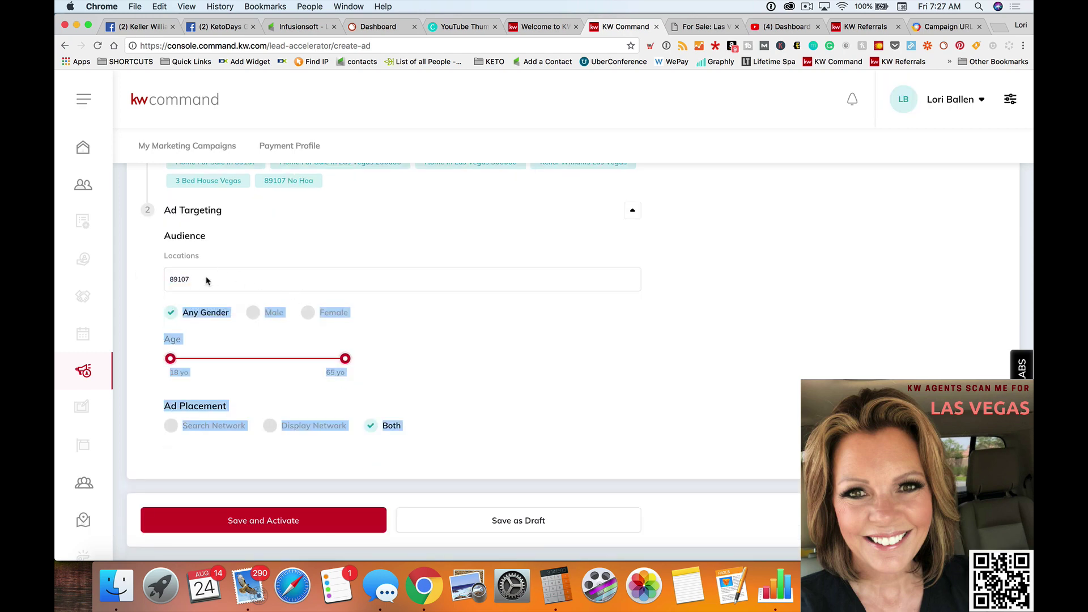
key(BackSpace)
key(BackSpace)
key(BackSpace)
key(BackSpace)
key(BackSpace)
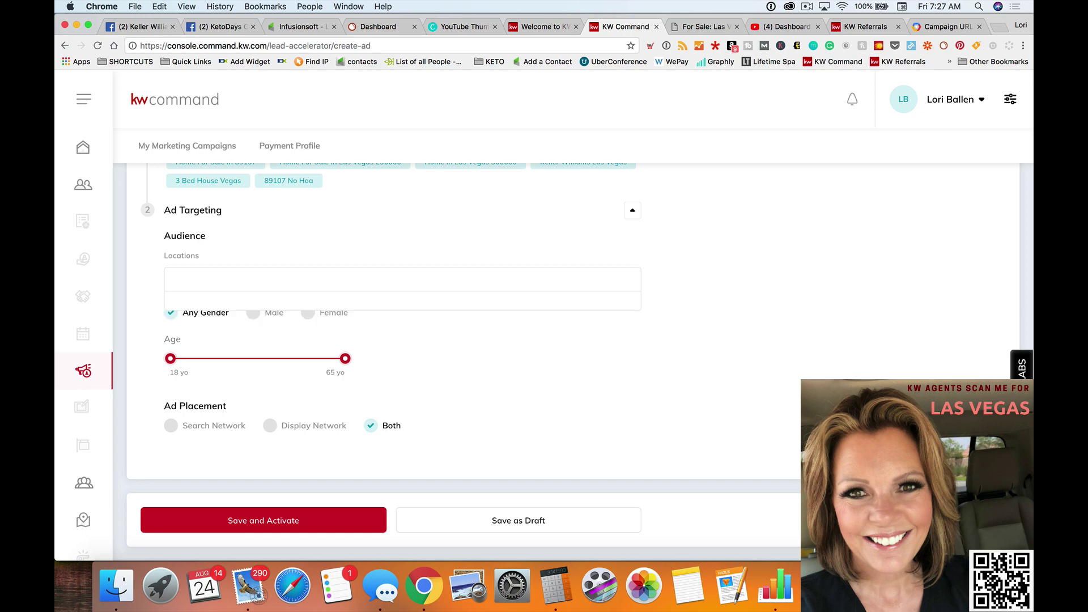
text(las vegas, nv)
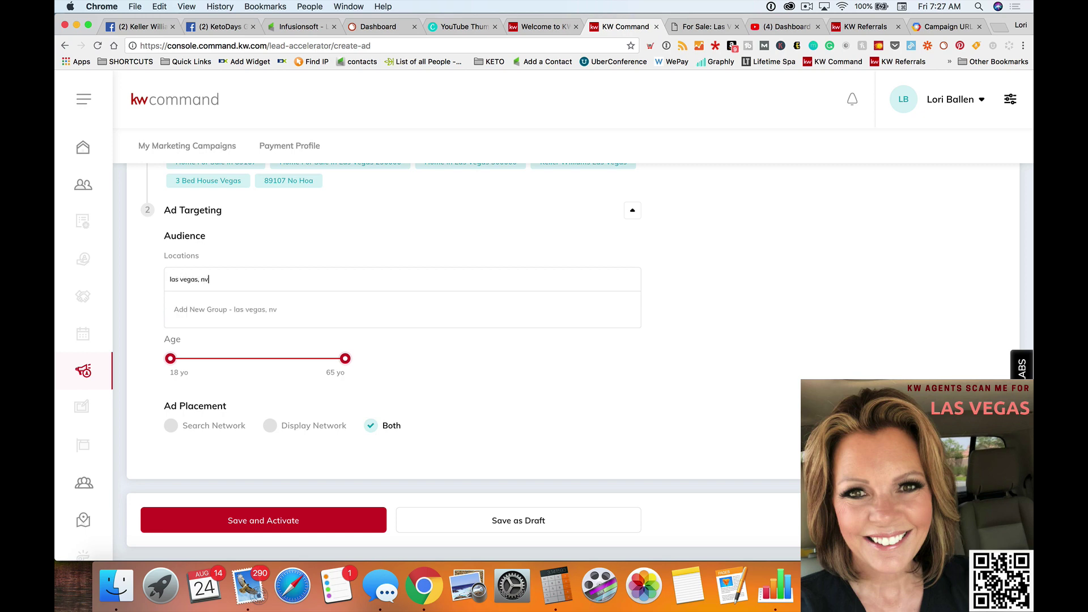
click(253, 317)
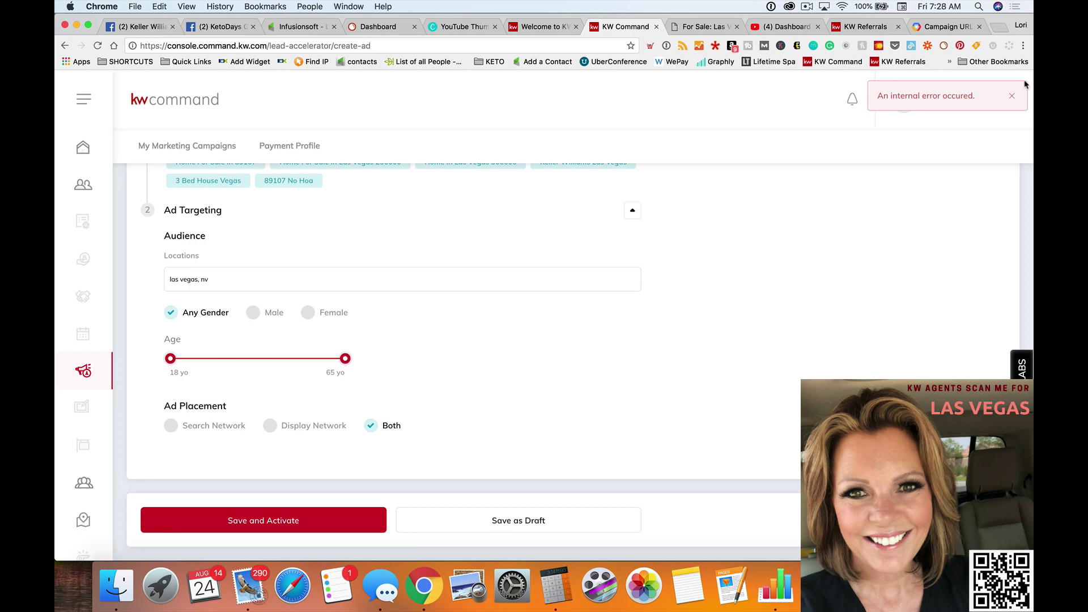
click(1012, 96)
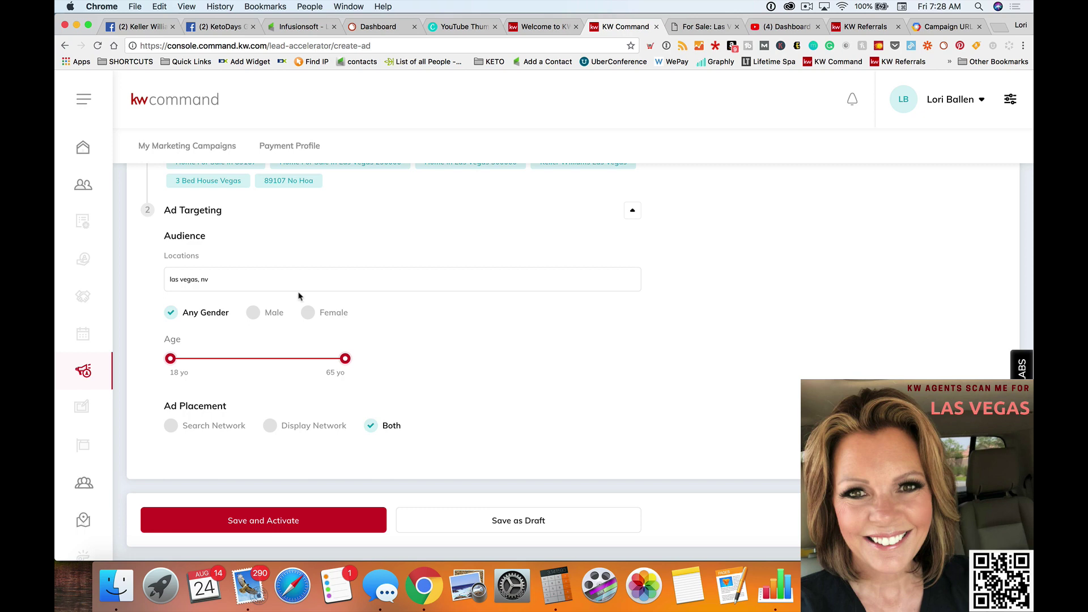
Retype 'las vegas' in Locations, dismiss another internal error, and trim the entry
triple_click(166, 278)
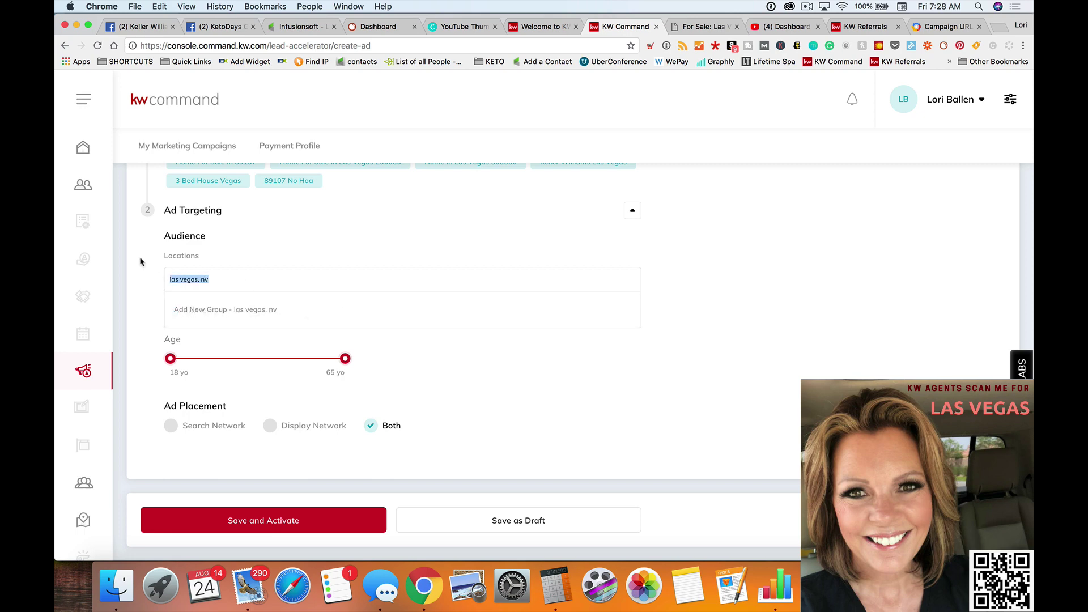
text(ls veg)
key(BackSpace)
key(BackSpace)
key(BackSpace)
text(s vega)
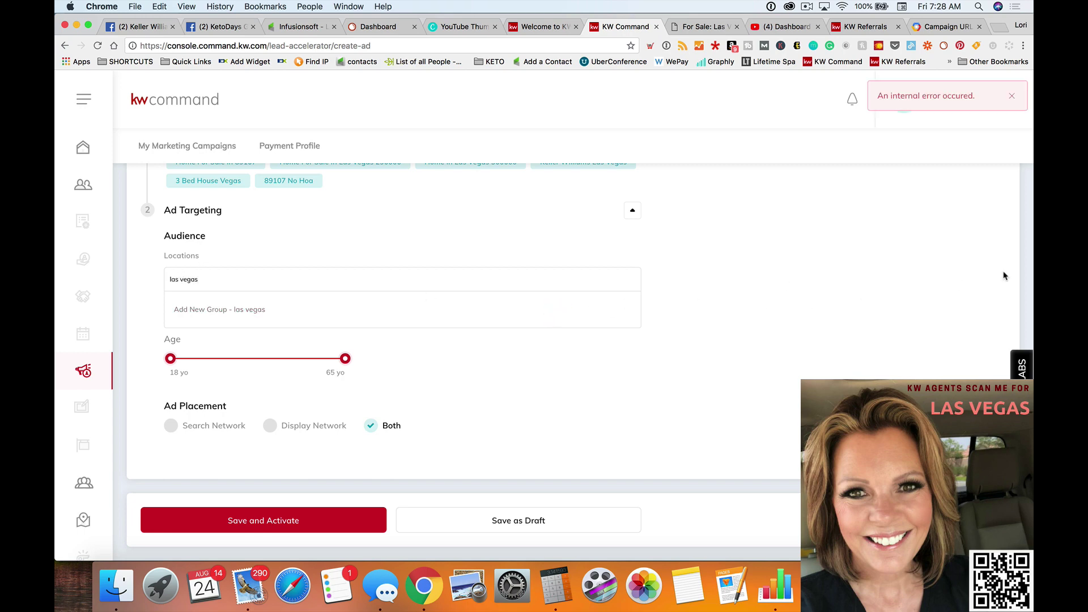
click(1010, 96)
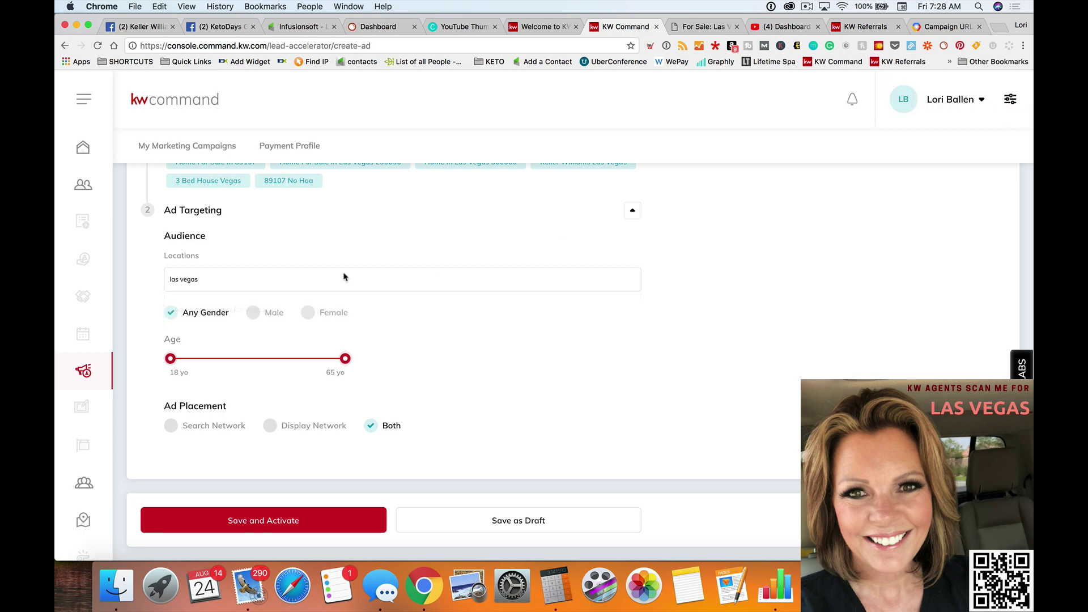
click(216, 281)
triple_click(219, 281)
click(299, 281)
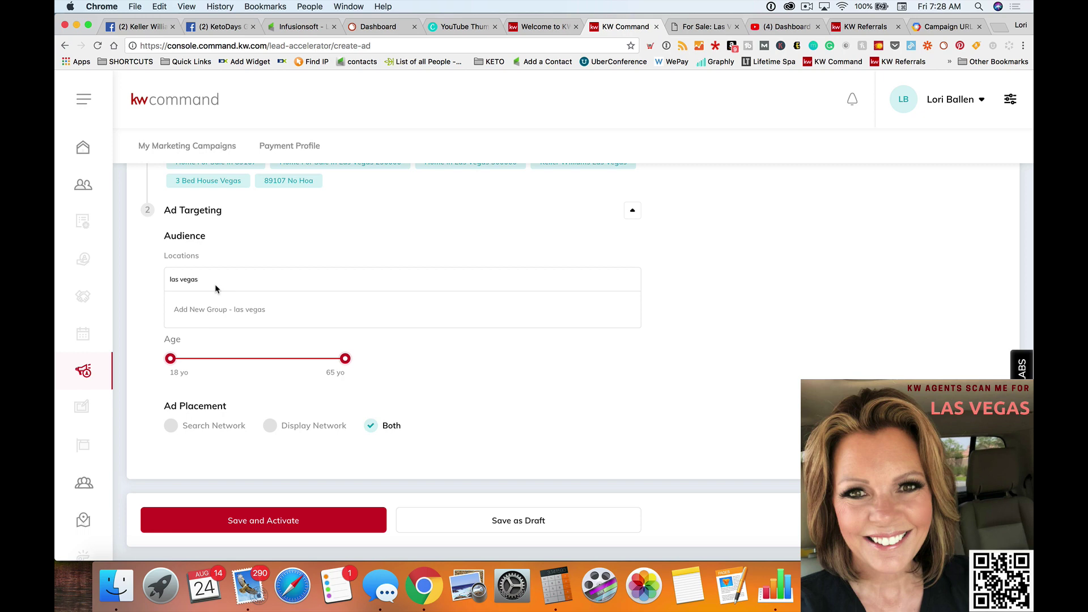
key(BackSpace)
key(BackSpace)
key(BackSpace)
key(BackSpace)
key(BackSpace)
key(BackSpace)
key(BackSpace)
key(BackSpace)
key(BackSpace)
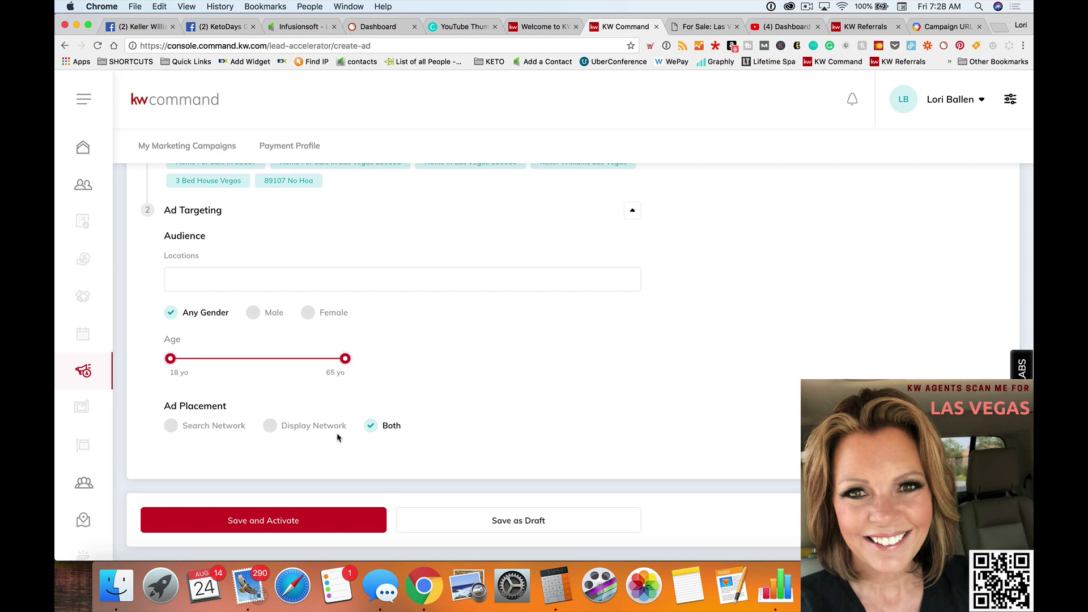
Keep ad placement set to Both networks
click(371, 425)
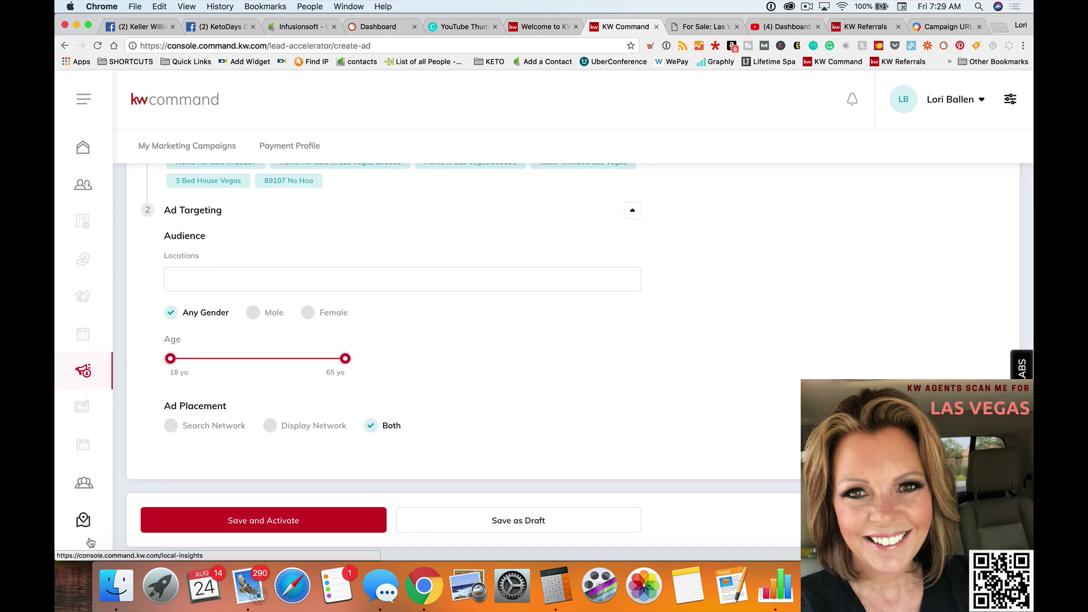
click(279, 520)
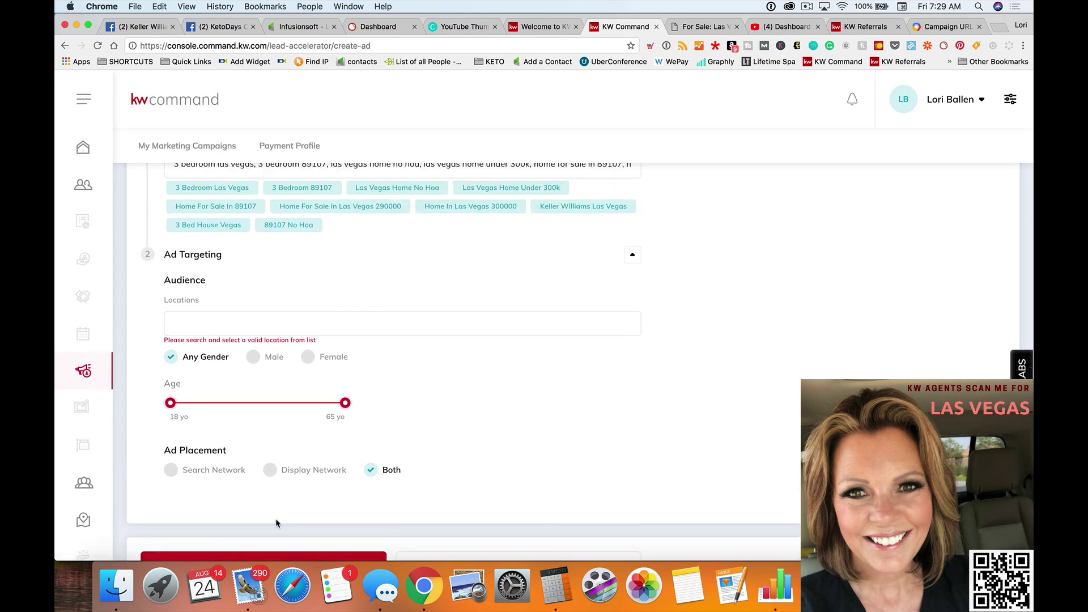
click(241, 324)
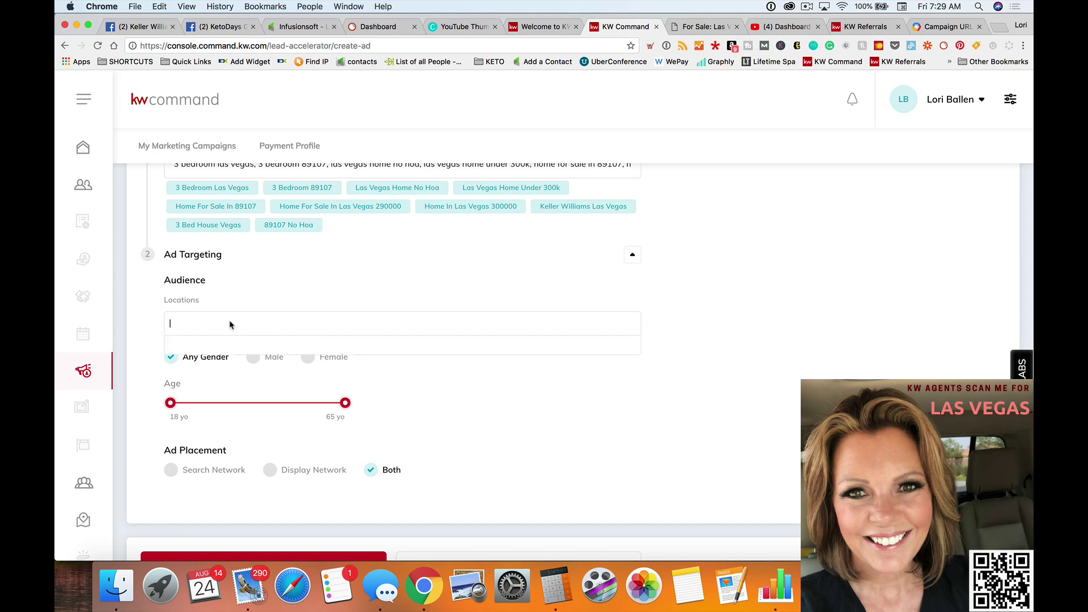
text(8917)
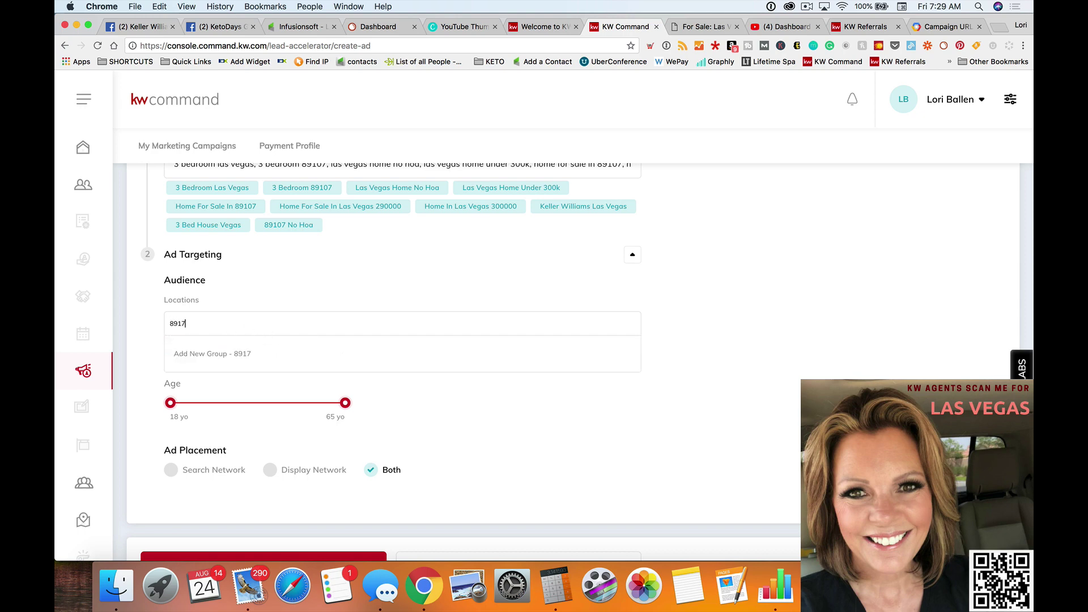
key(BackSpace)
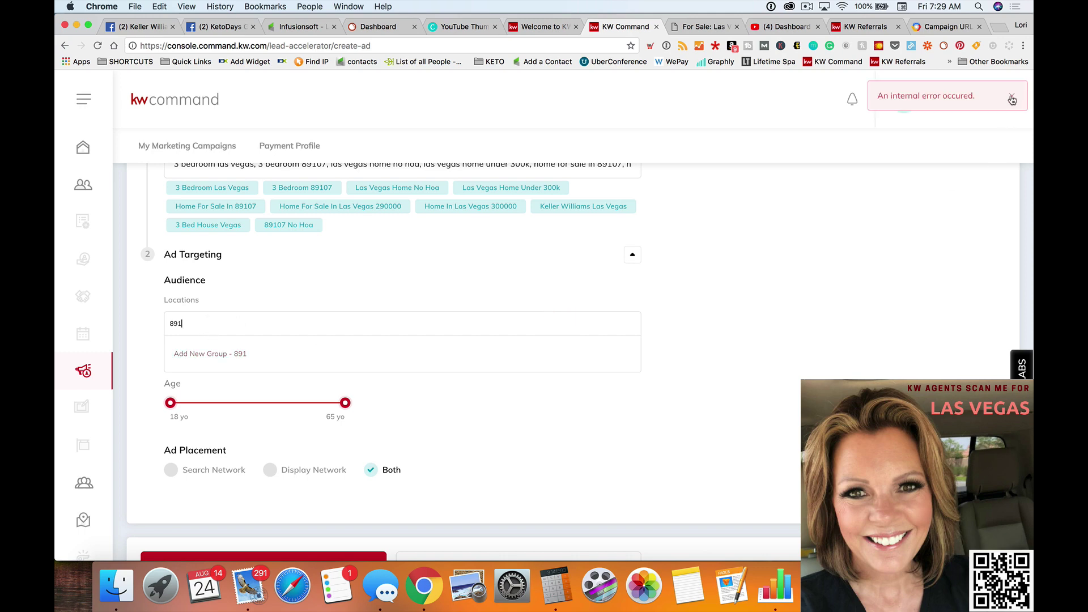
click(1011, 96)
click(187, 327)
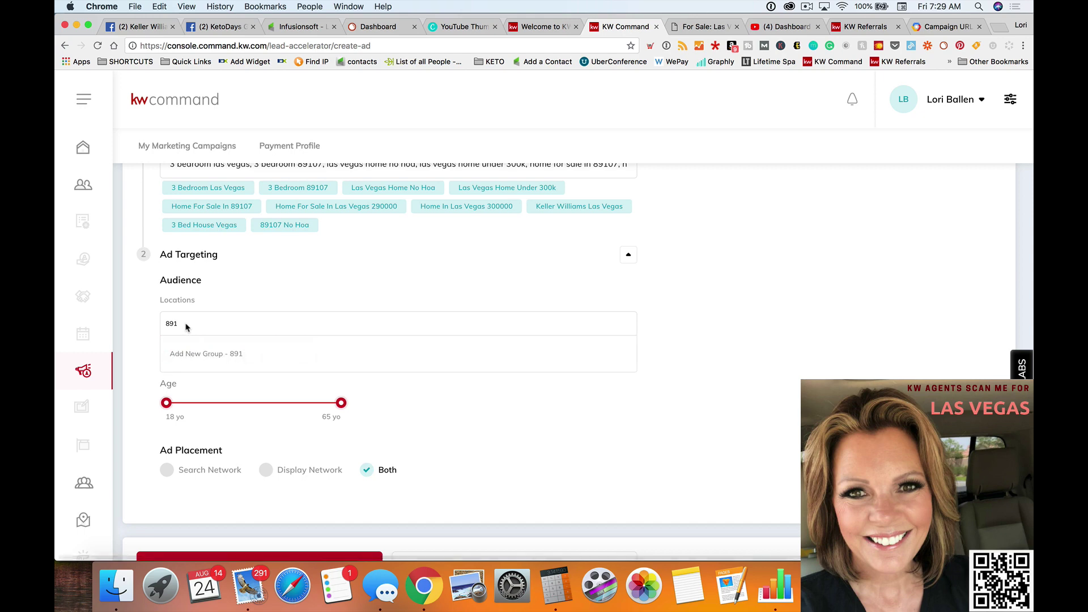
click(202, 327)
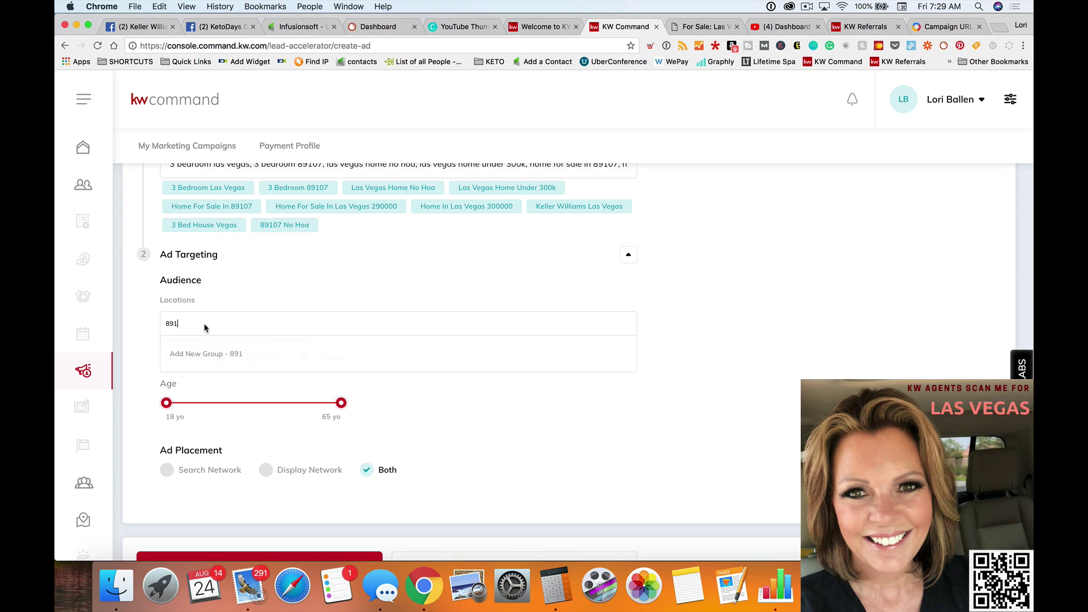
key(BackSpace)
key(BackSpace)
key(BackSpace)
text(las ve)
text(gas)
click(214, 355)
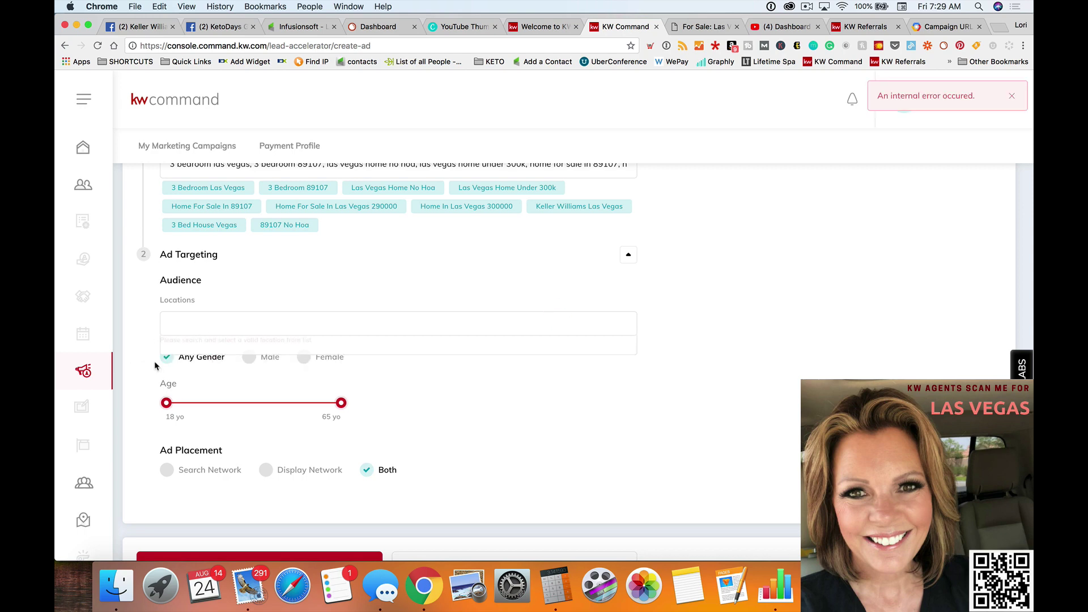
click(233, 326)
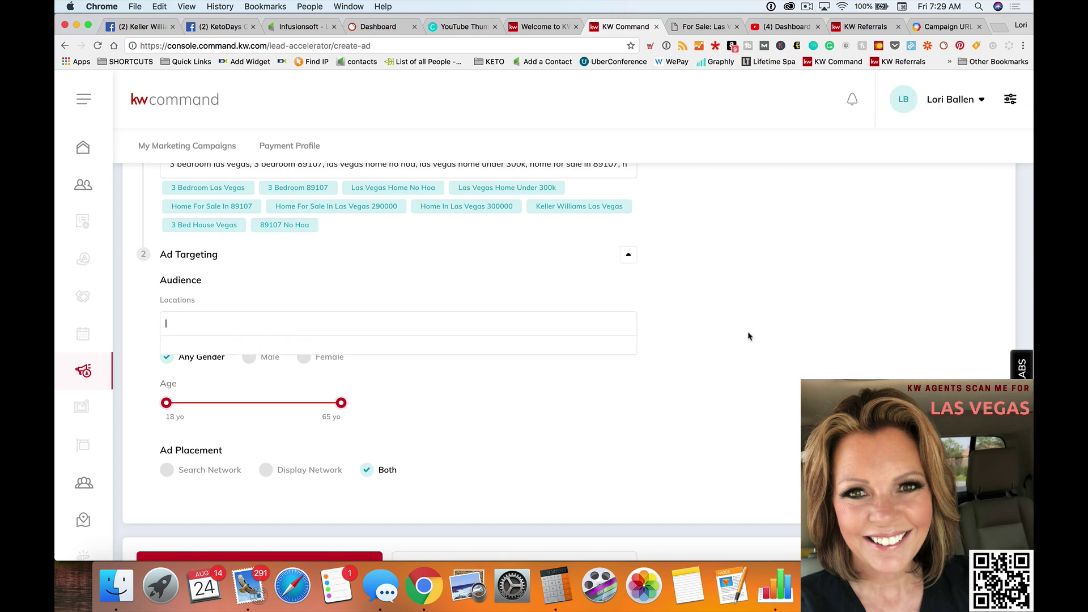
right_click(791, 275)
click(741, 317)
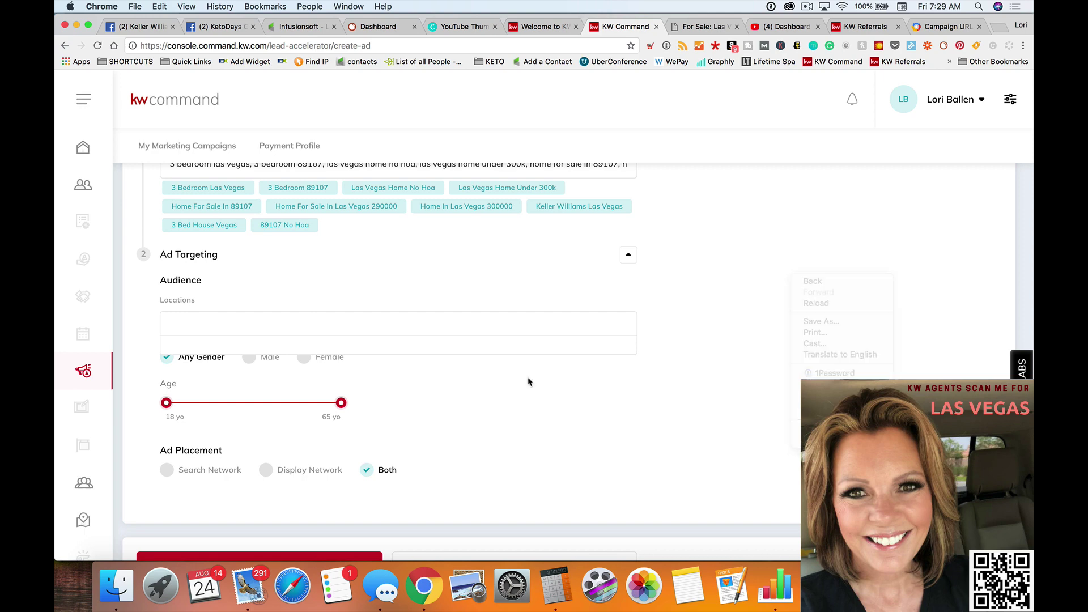
scroll(331, 326, down, 1)
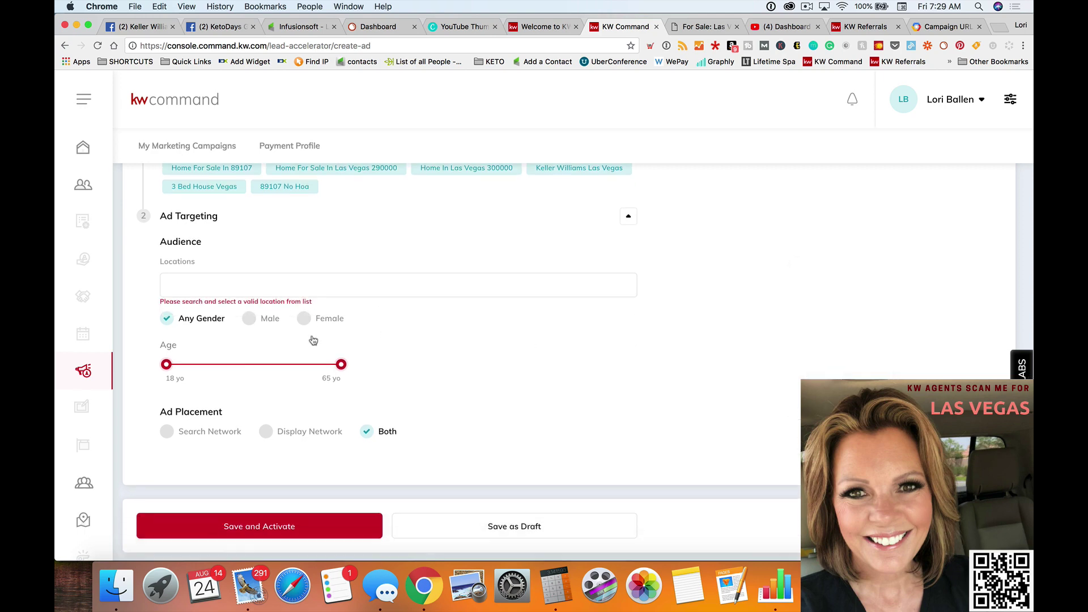
scroll(317, 352, down, 1)
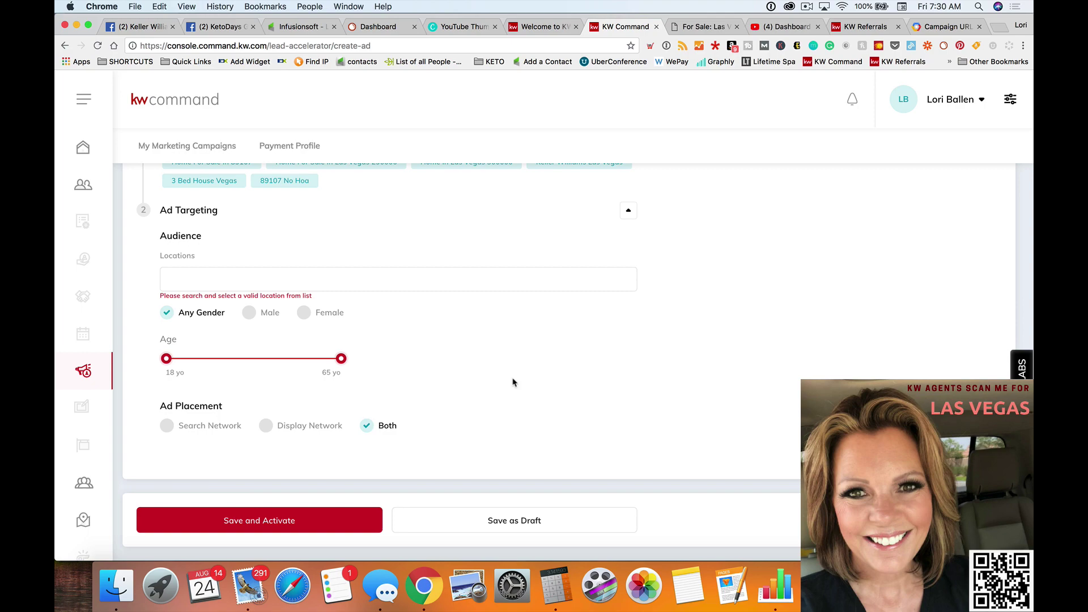
scroll(509, 385, up, 2)
scroll(509, 384, up, 10)
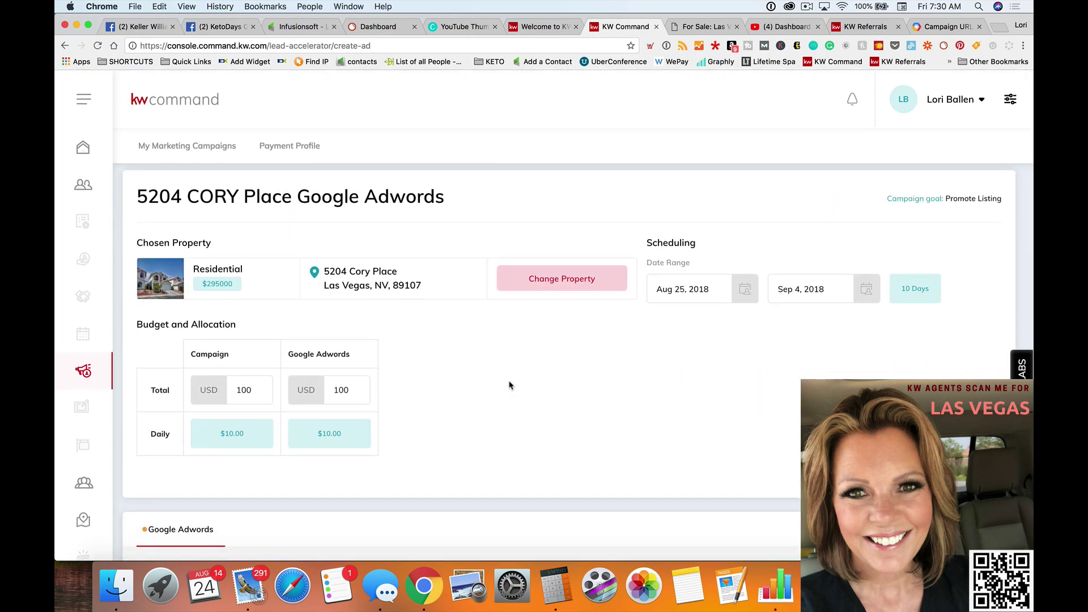
scroll(508, 385, down, 10)
click(514, 521)
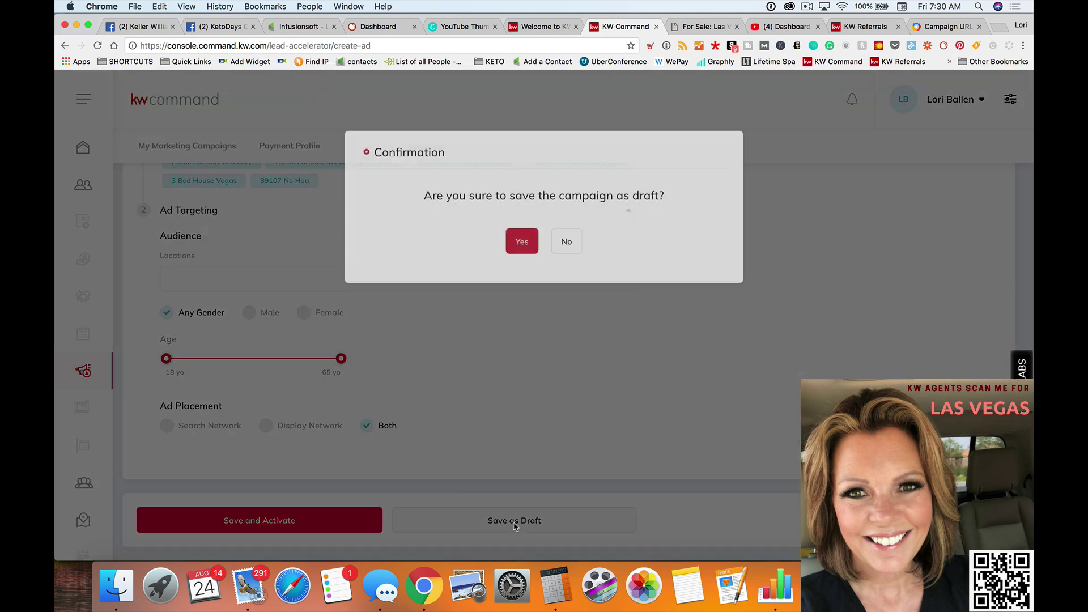
click(536, 206)
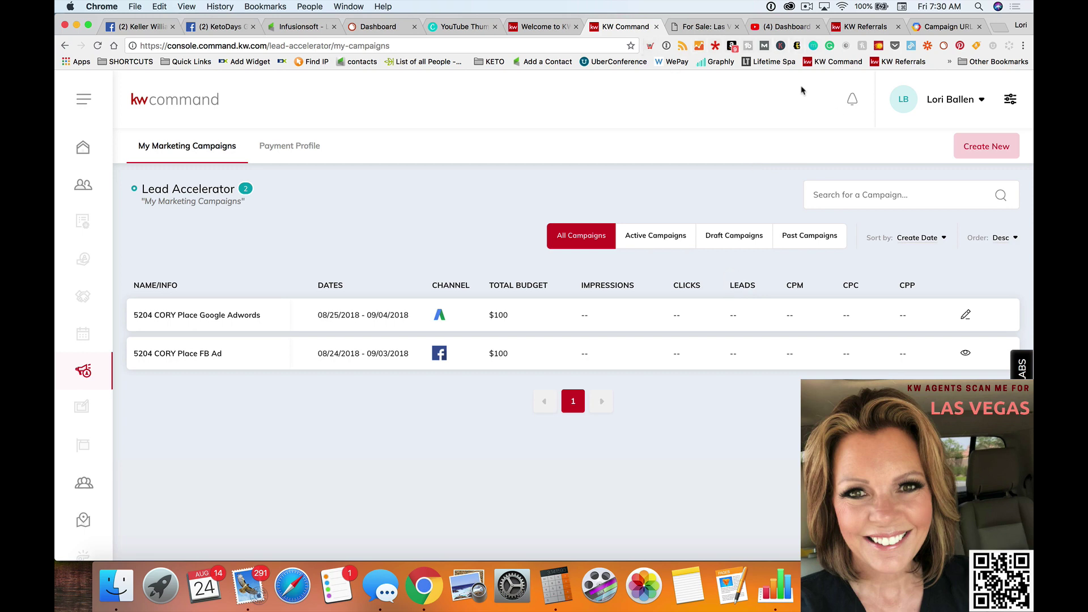
click(806, 7)
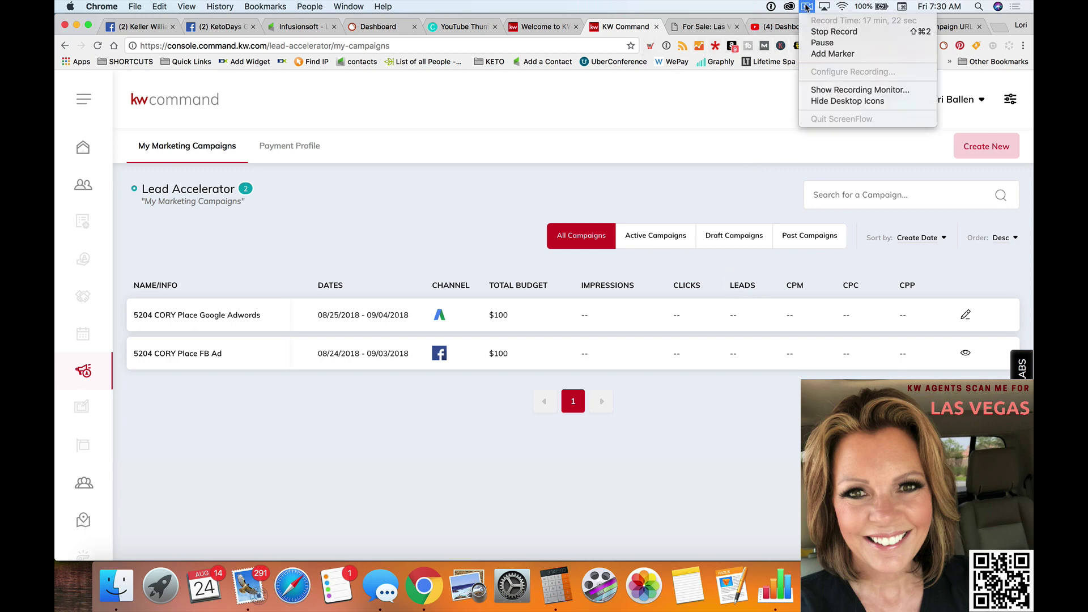